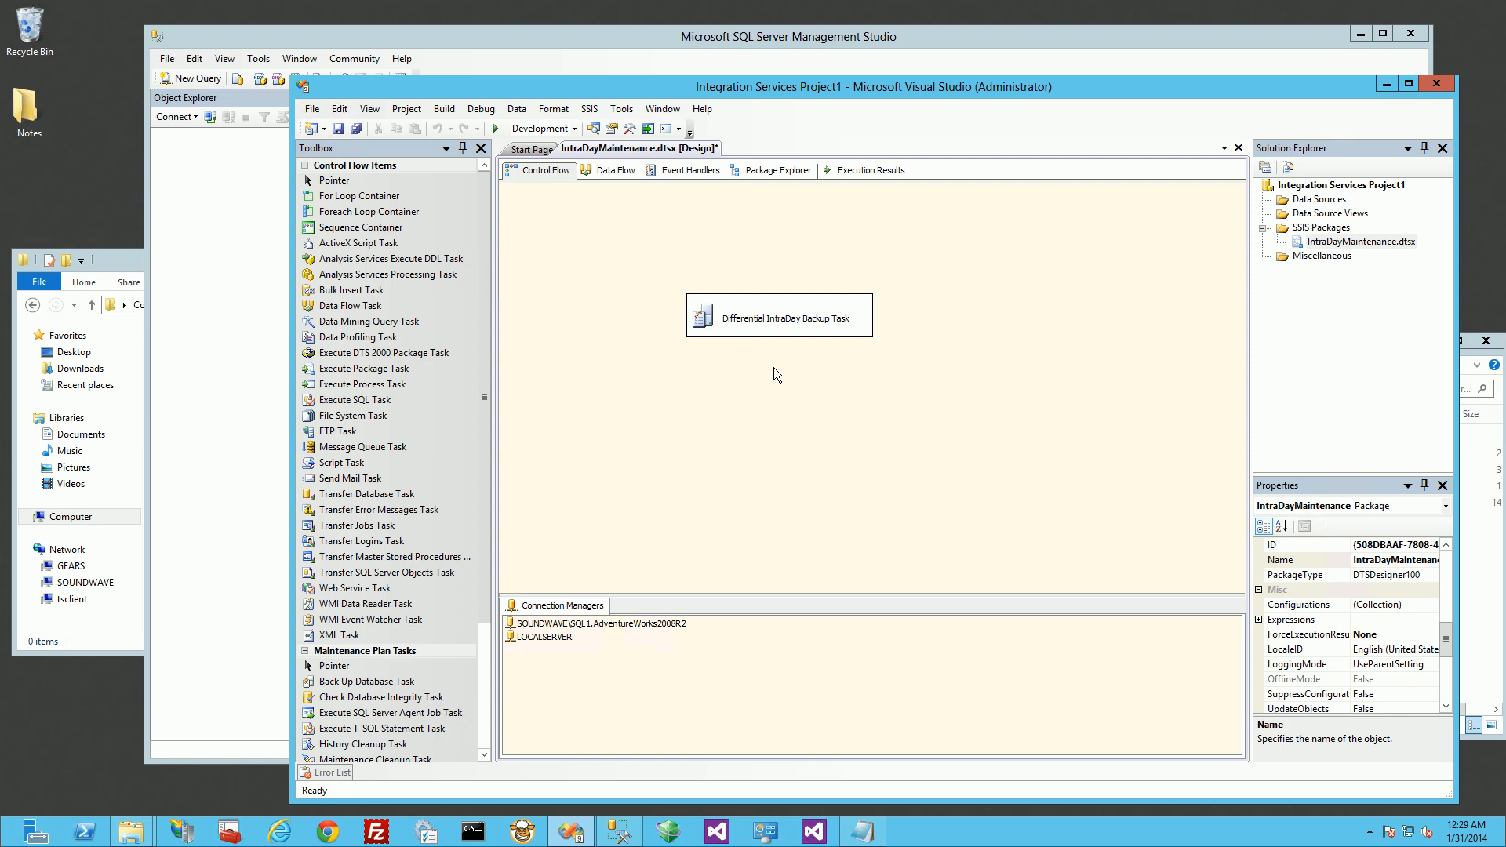
Step: Review the settings of the Differential IntraDay Backup Task, then save the IntraDayMaintenance package and minimize the project window
double_click(808, 322)
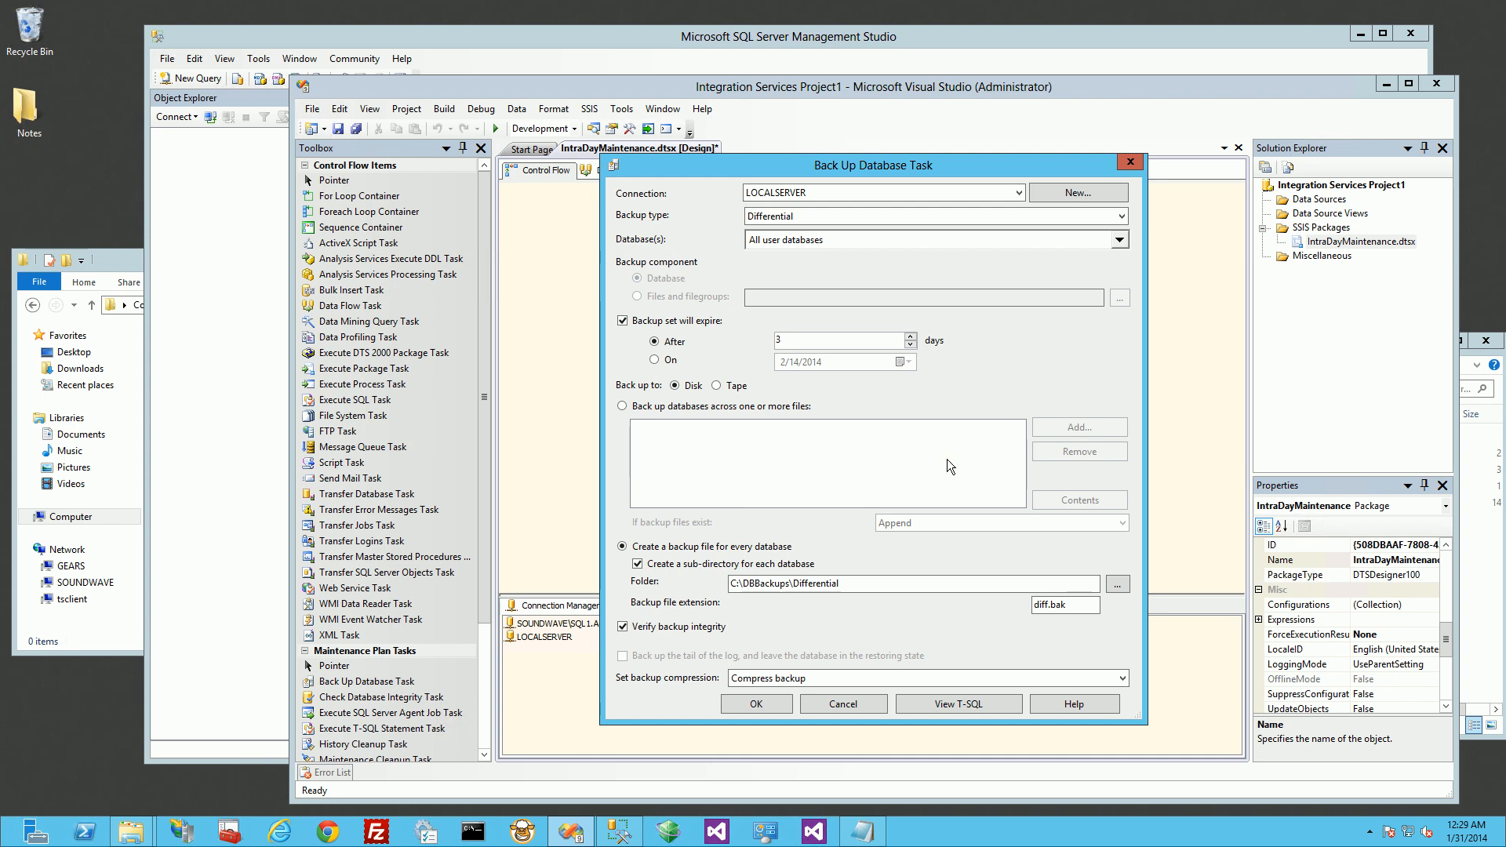
click(1130, 163)
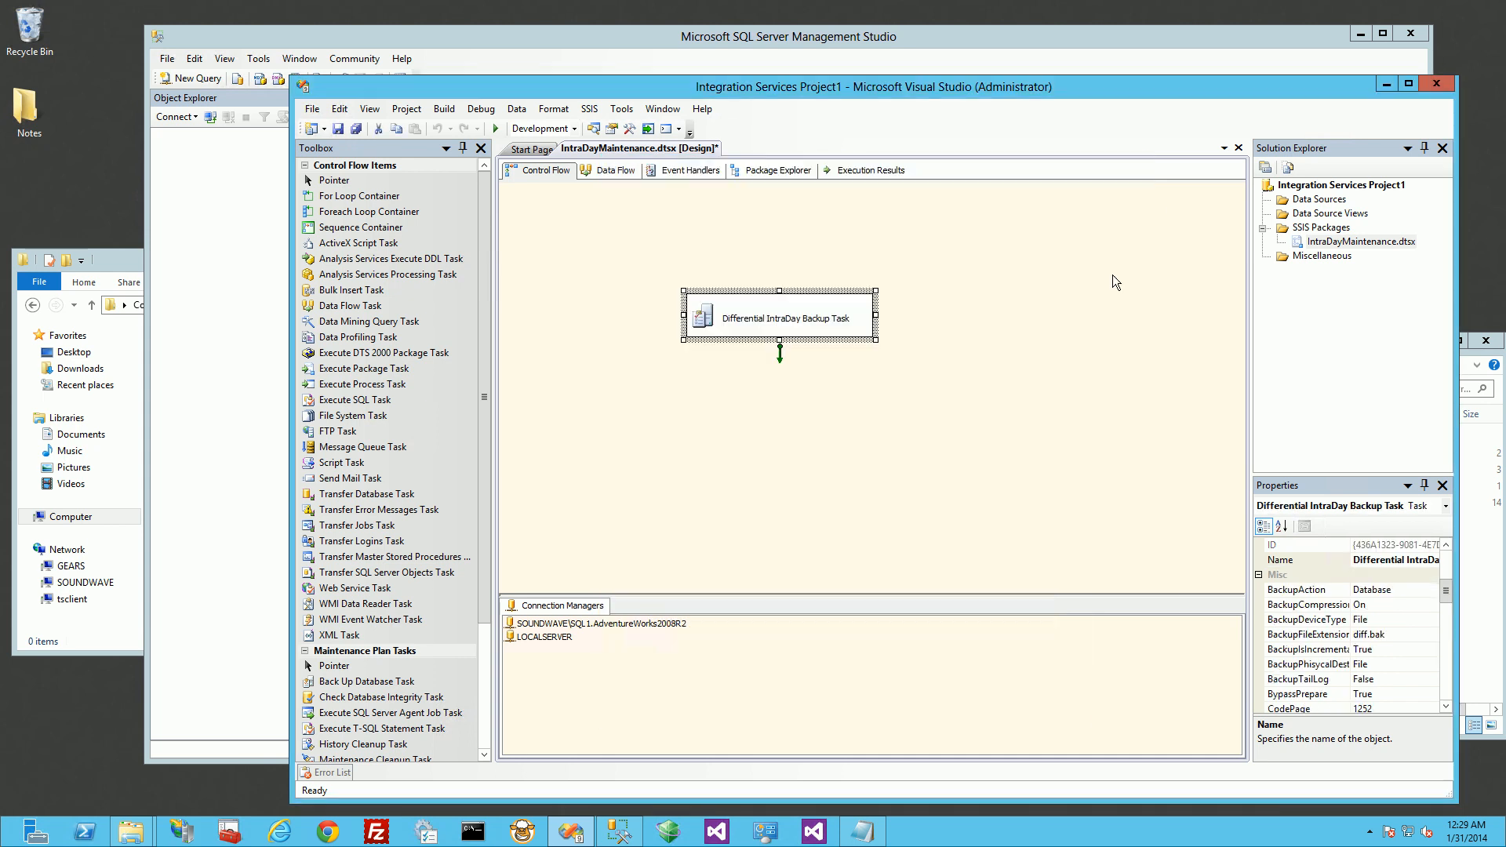
click(1086, 345)
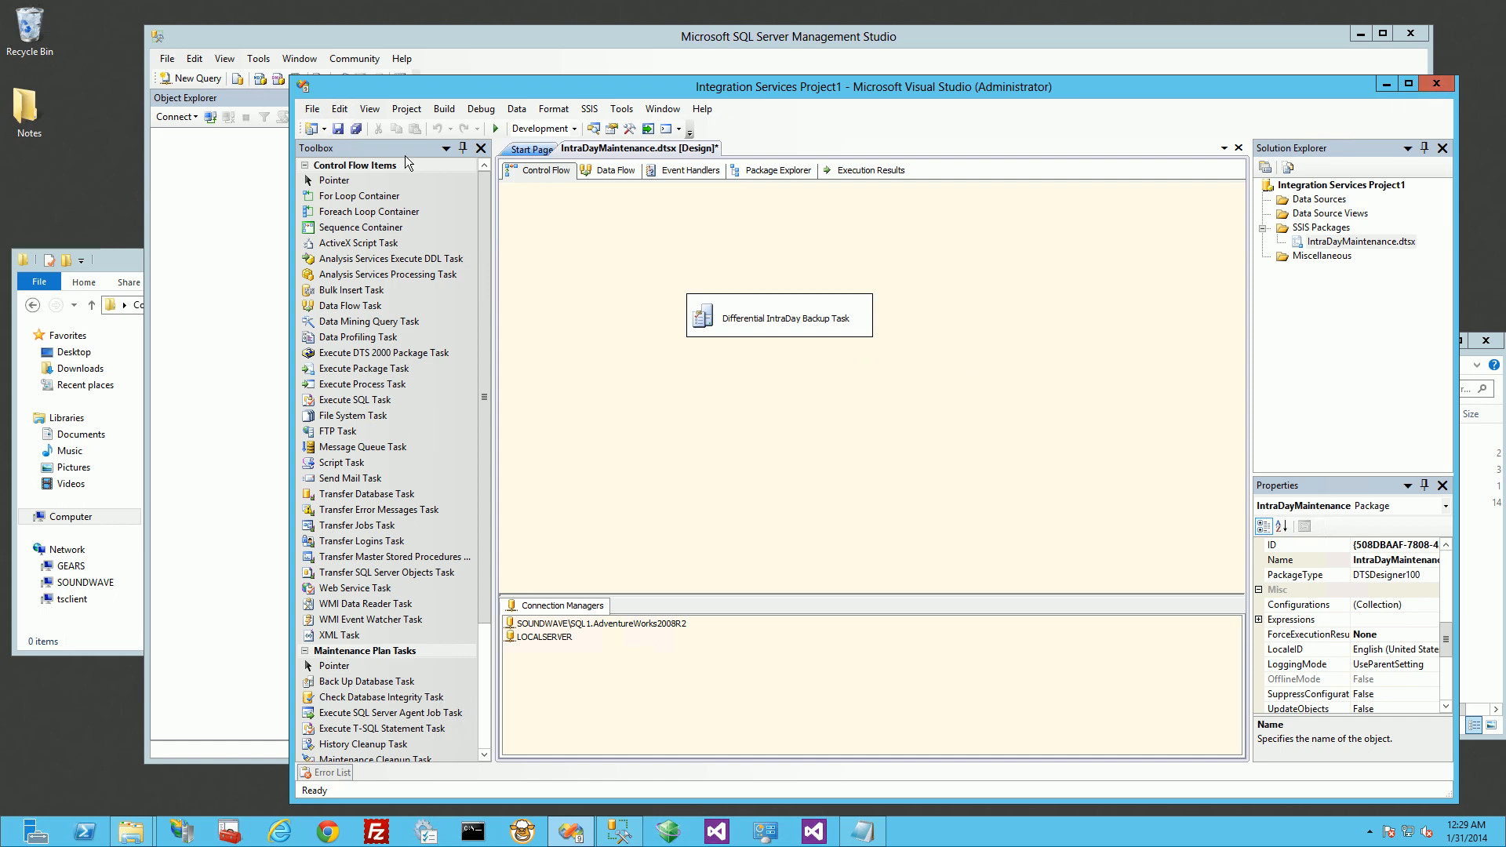
click(357, 129)
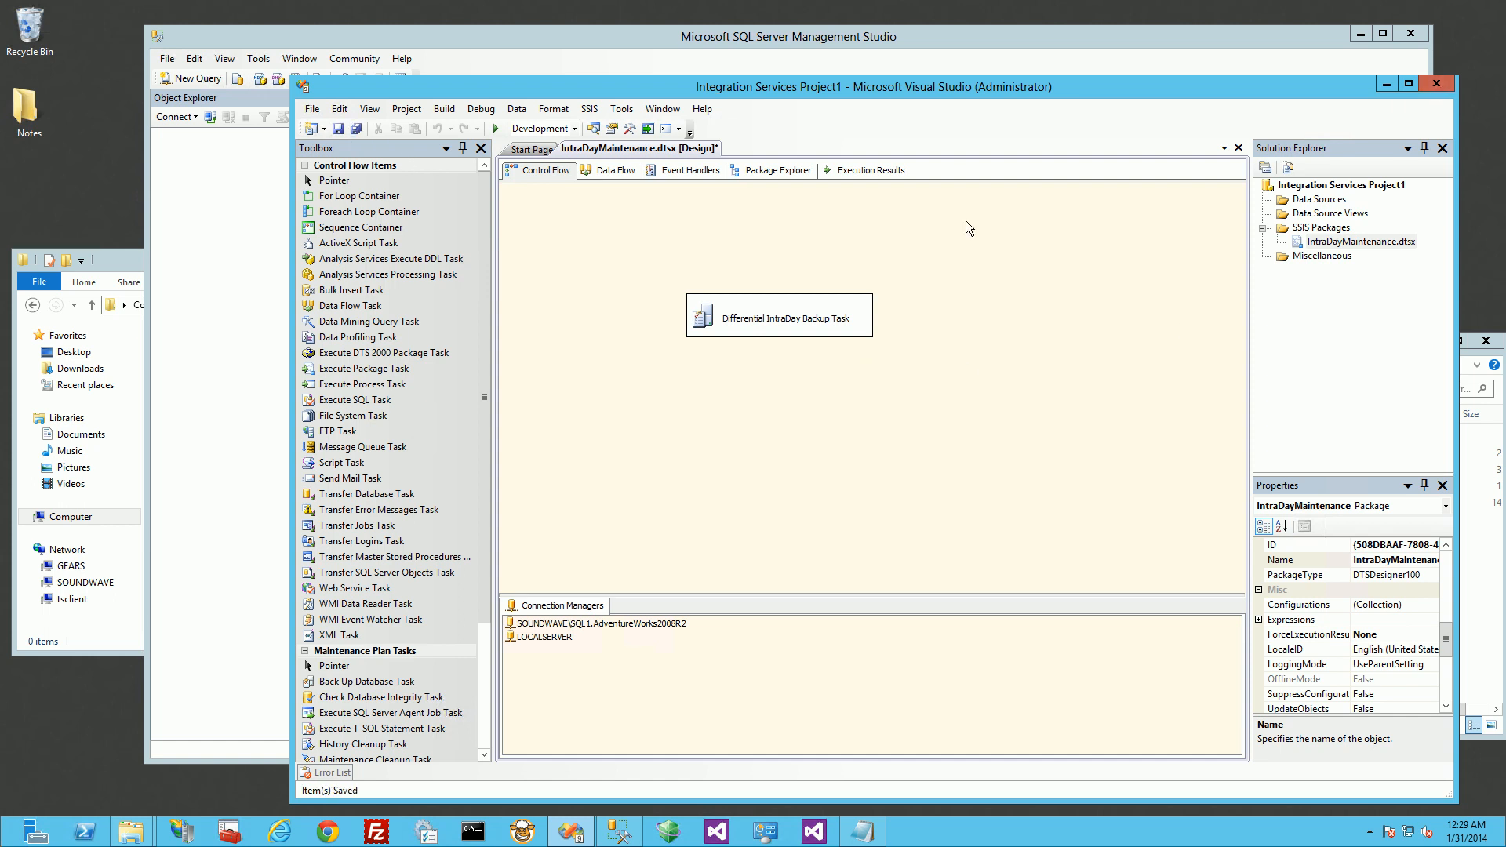
click(1387, 83)
Step: Copy IntraDayMaintenance.dtsx from the Integration Services project folder into C:\DBBackups\Jobs
click(1043, 506)
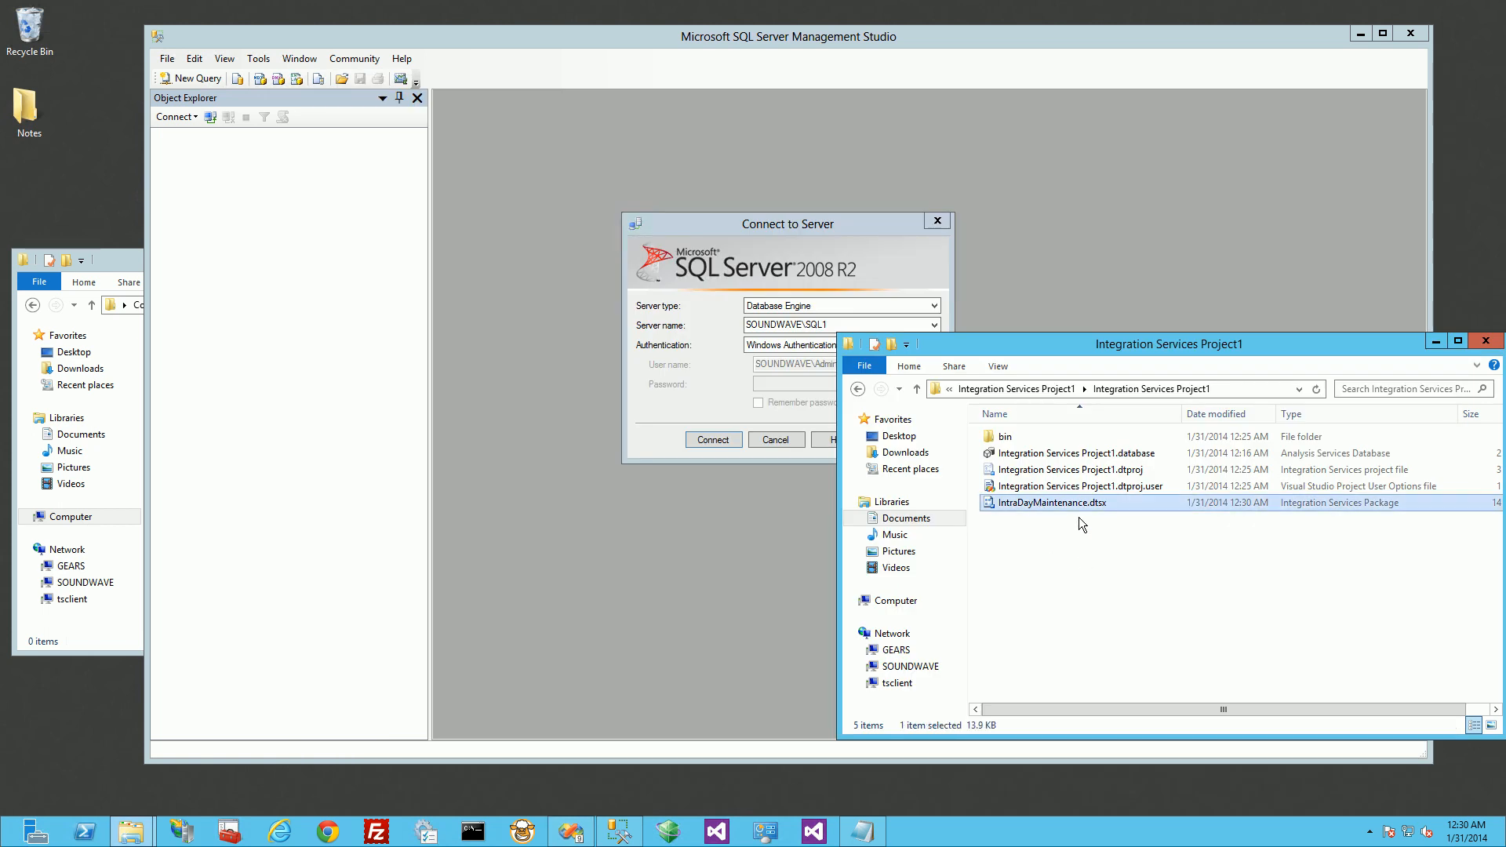
click(1062, 530)
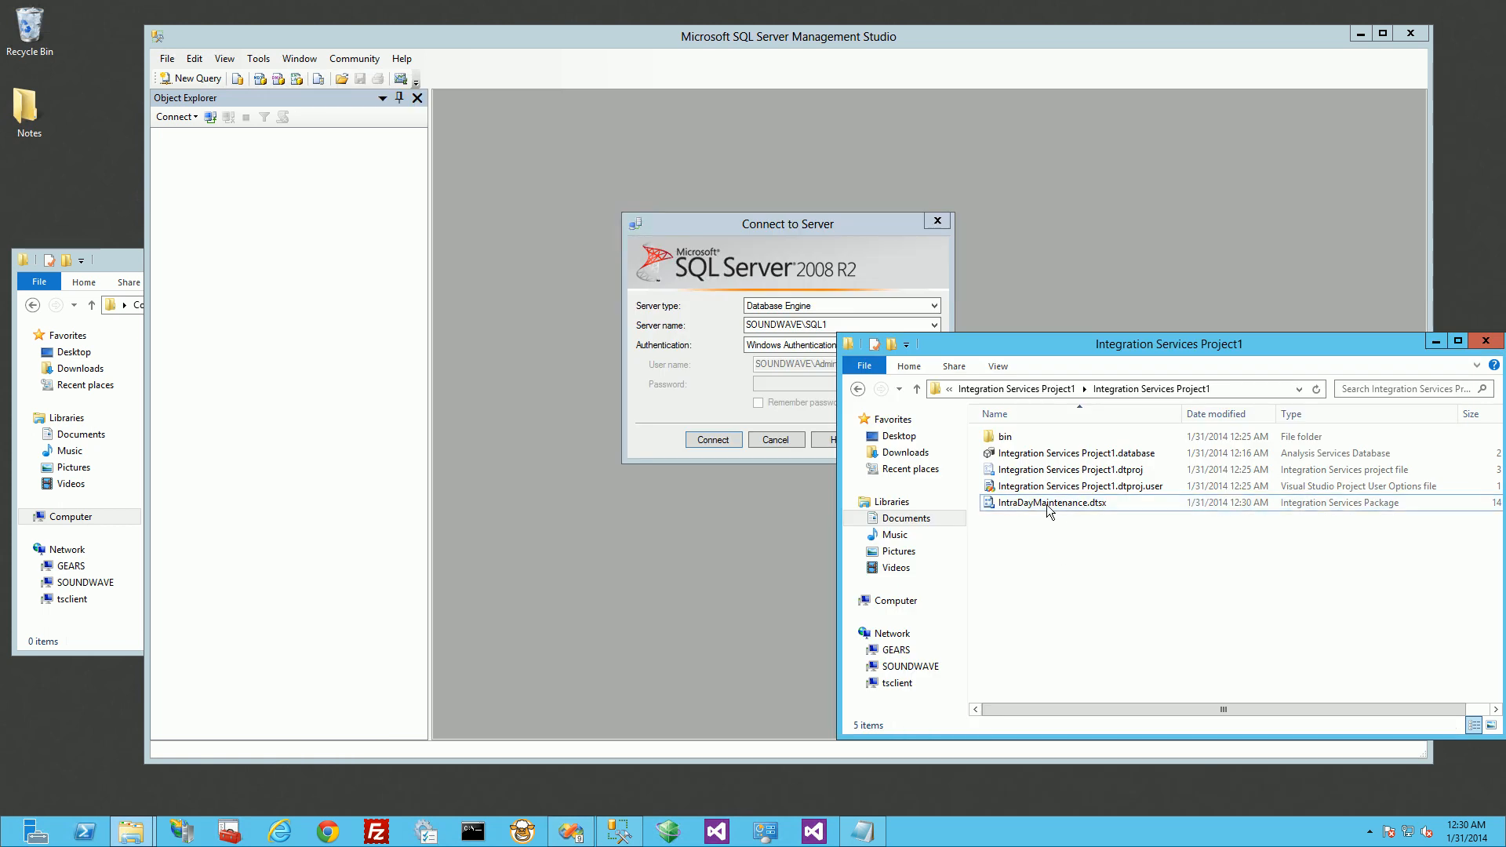
click(1048, 508)
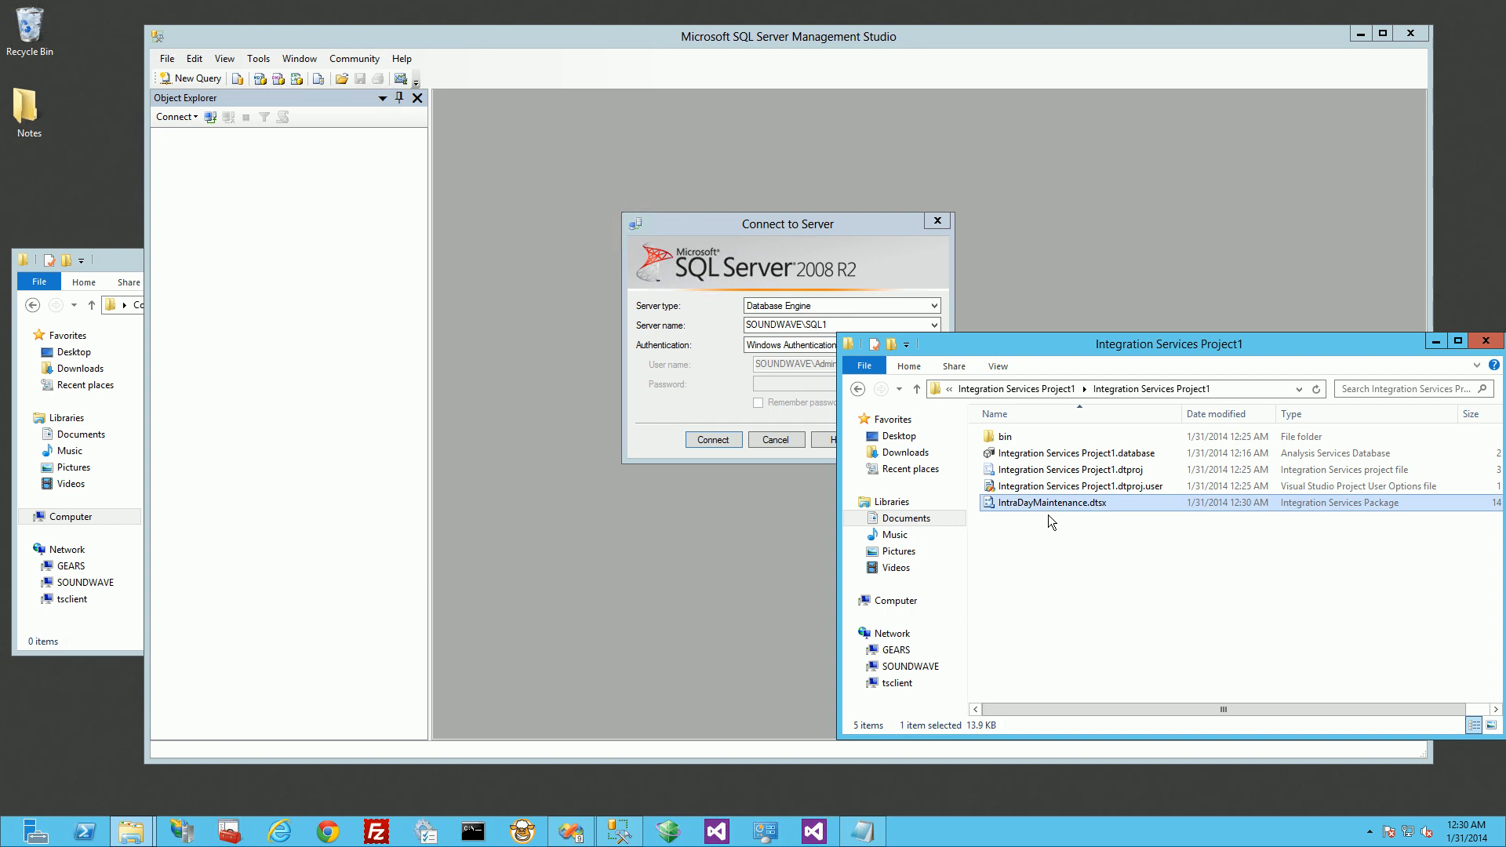
click(1049, 560)
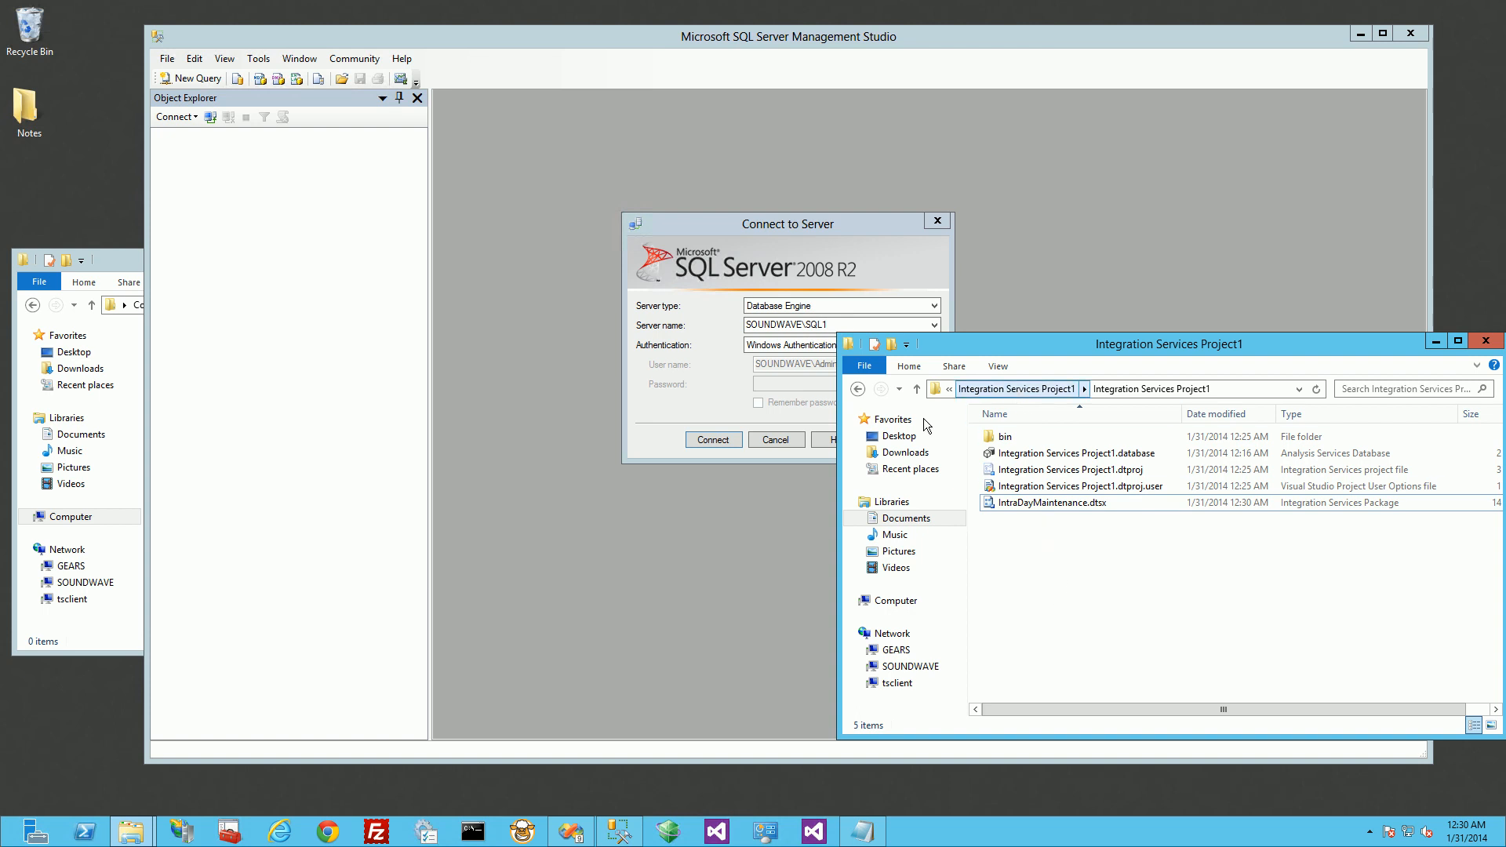
click(1254, 388)
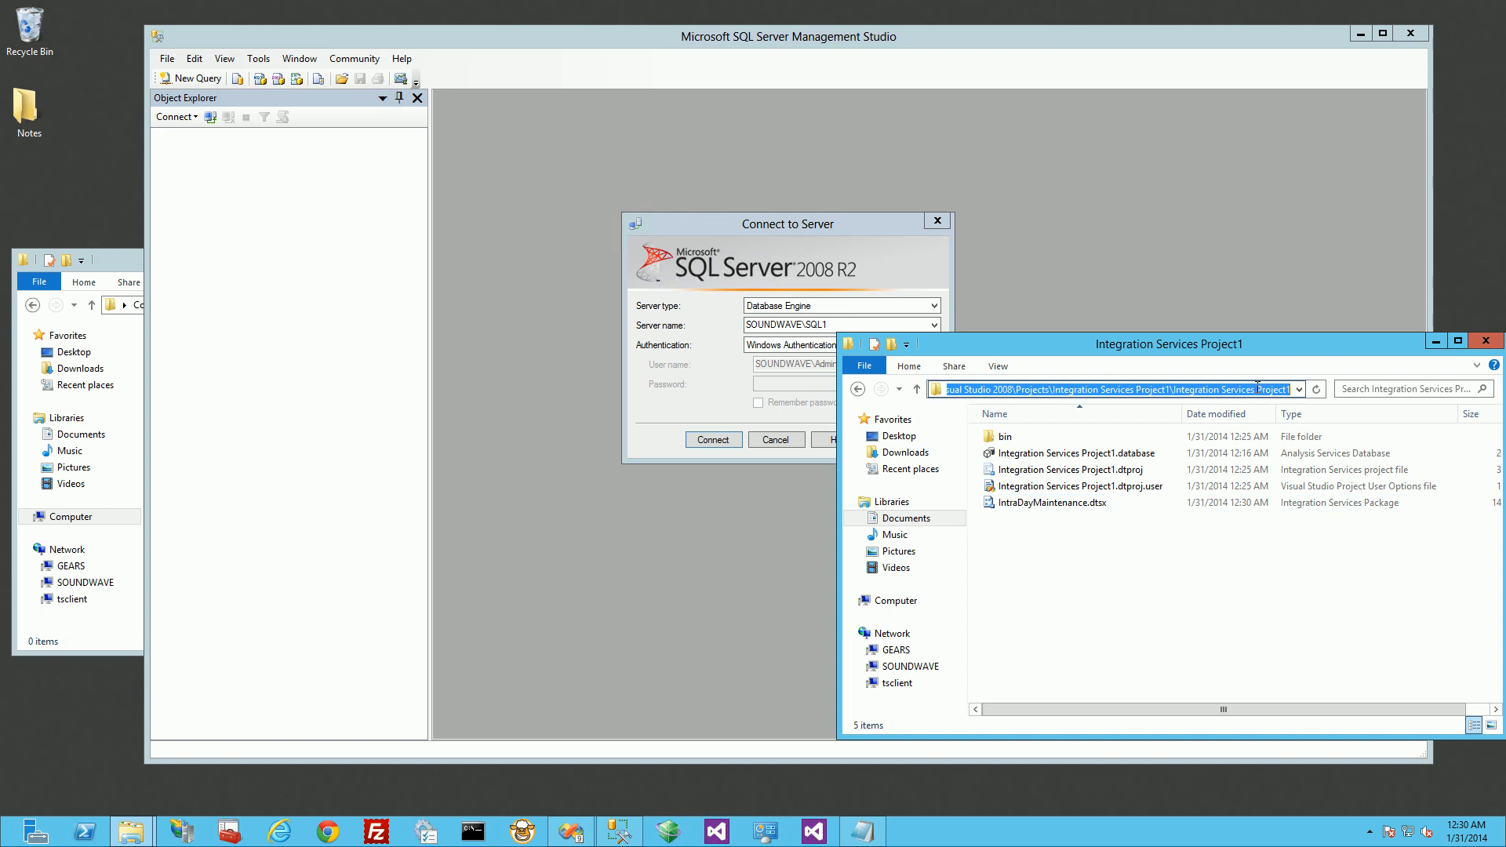
text(C:\)
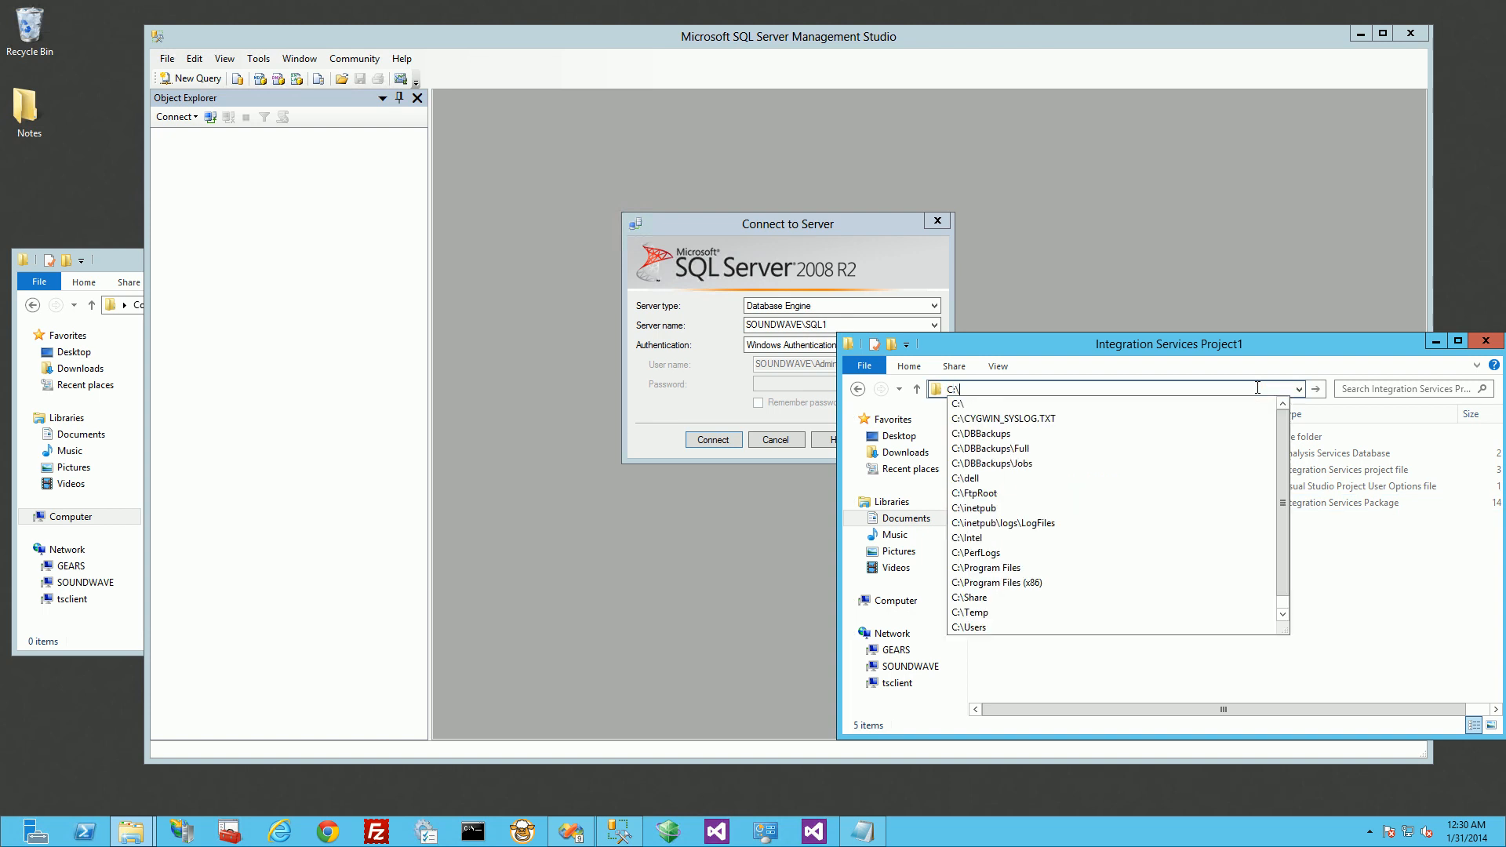
key(Return)
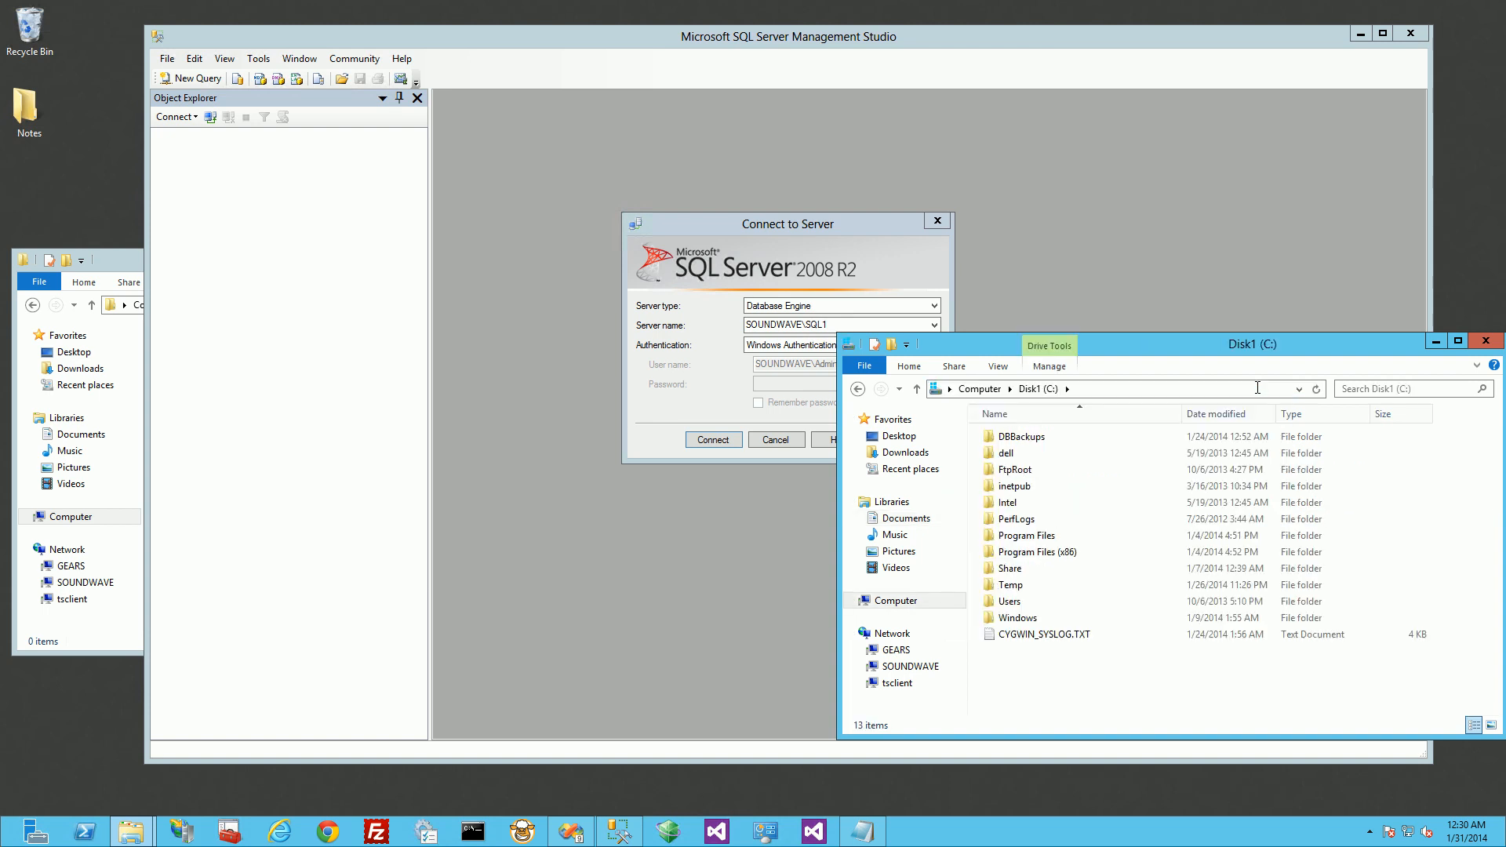
double_click(1064, 434)
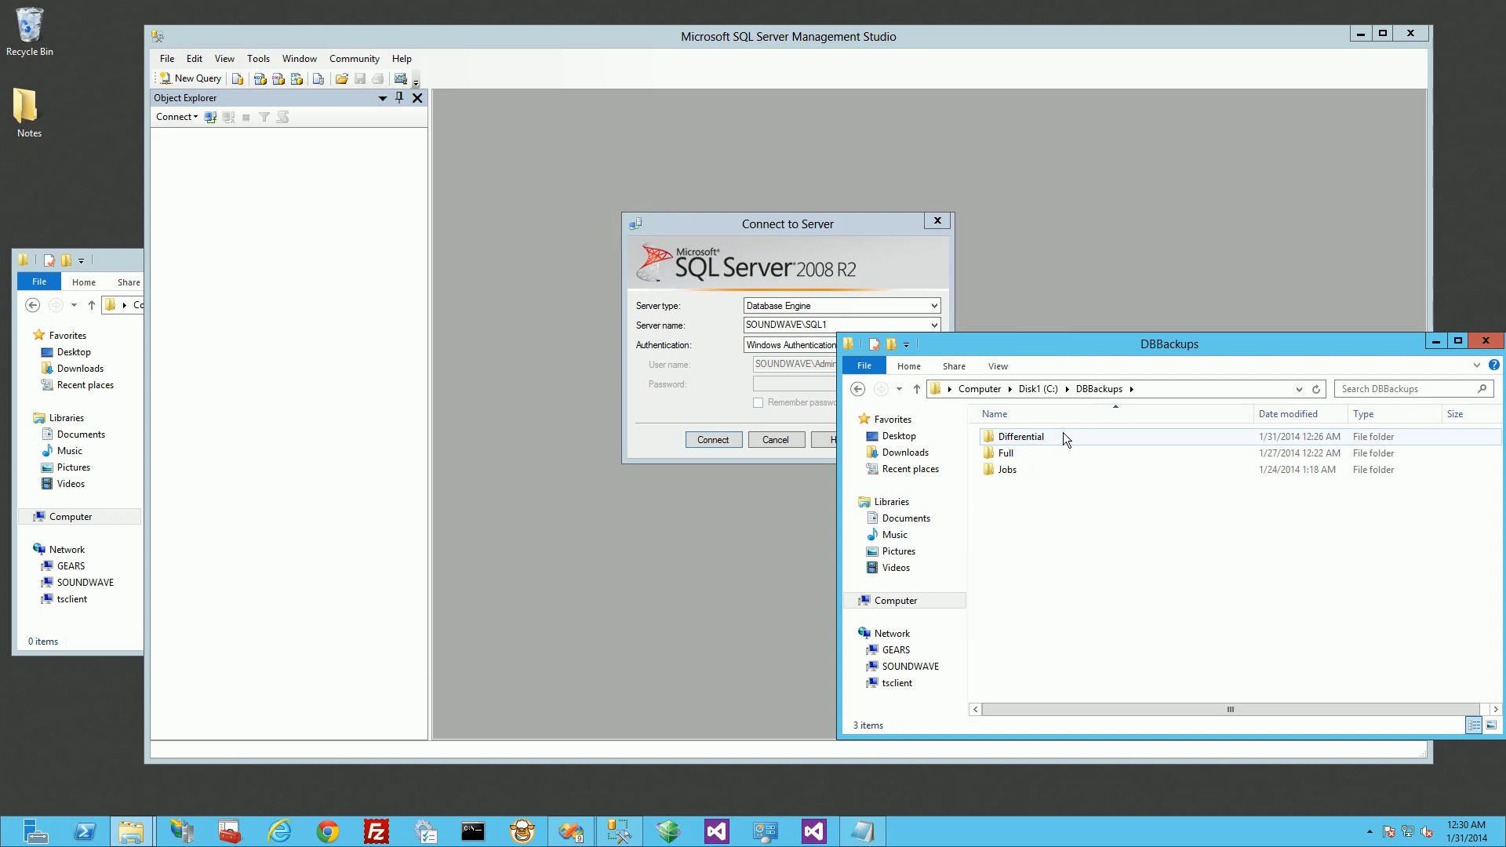
double_click(1026, 469)
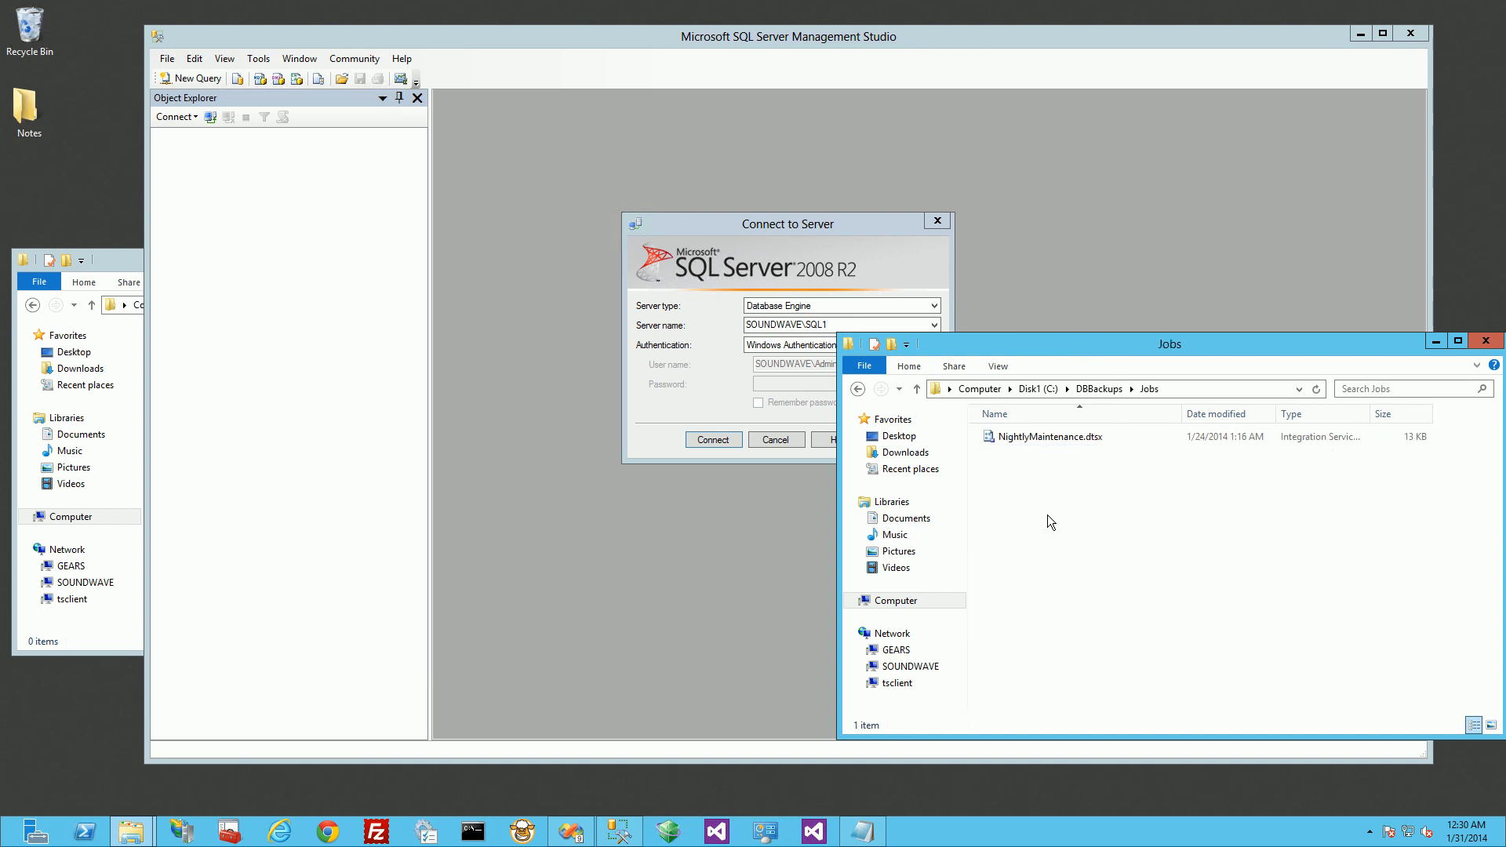
key(ctrl+v)
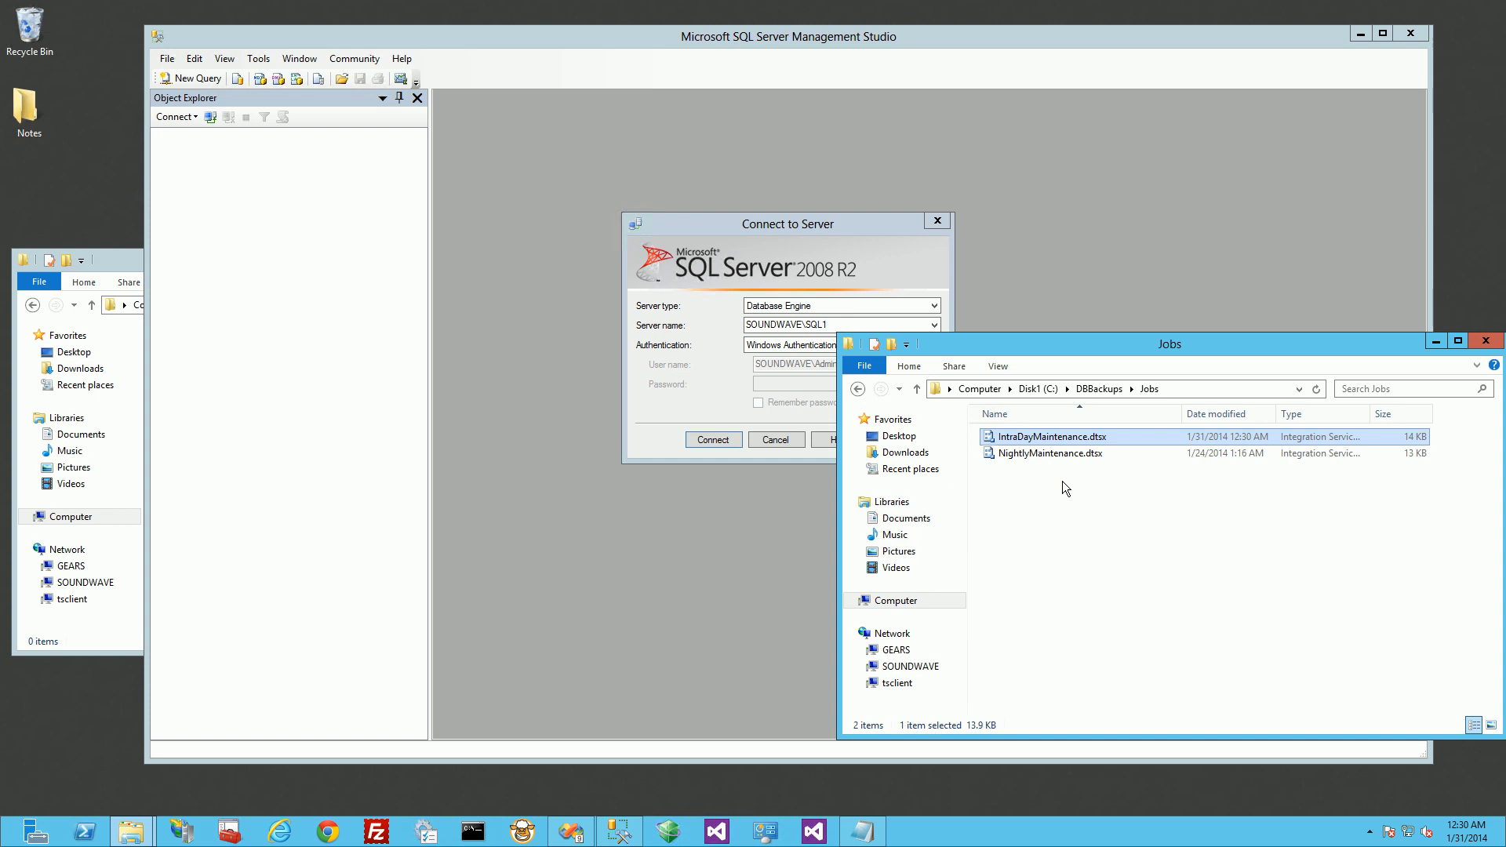
Step: Switch to SQL Server Management Studio, connect to SOUNDWAVE\SQL1 with Windows Authentication and expand the SQL Server Agent jobs
click(725, 510)
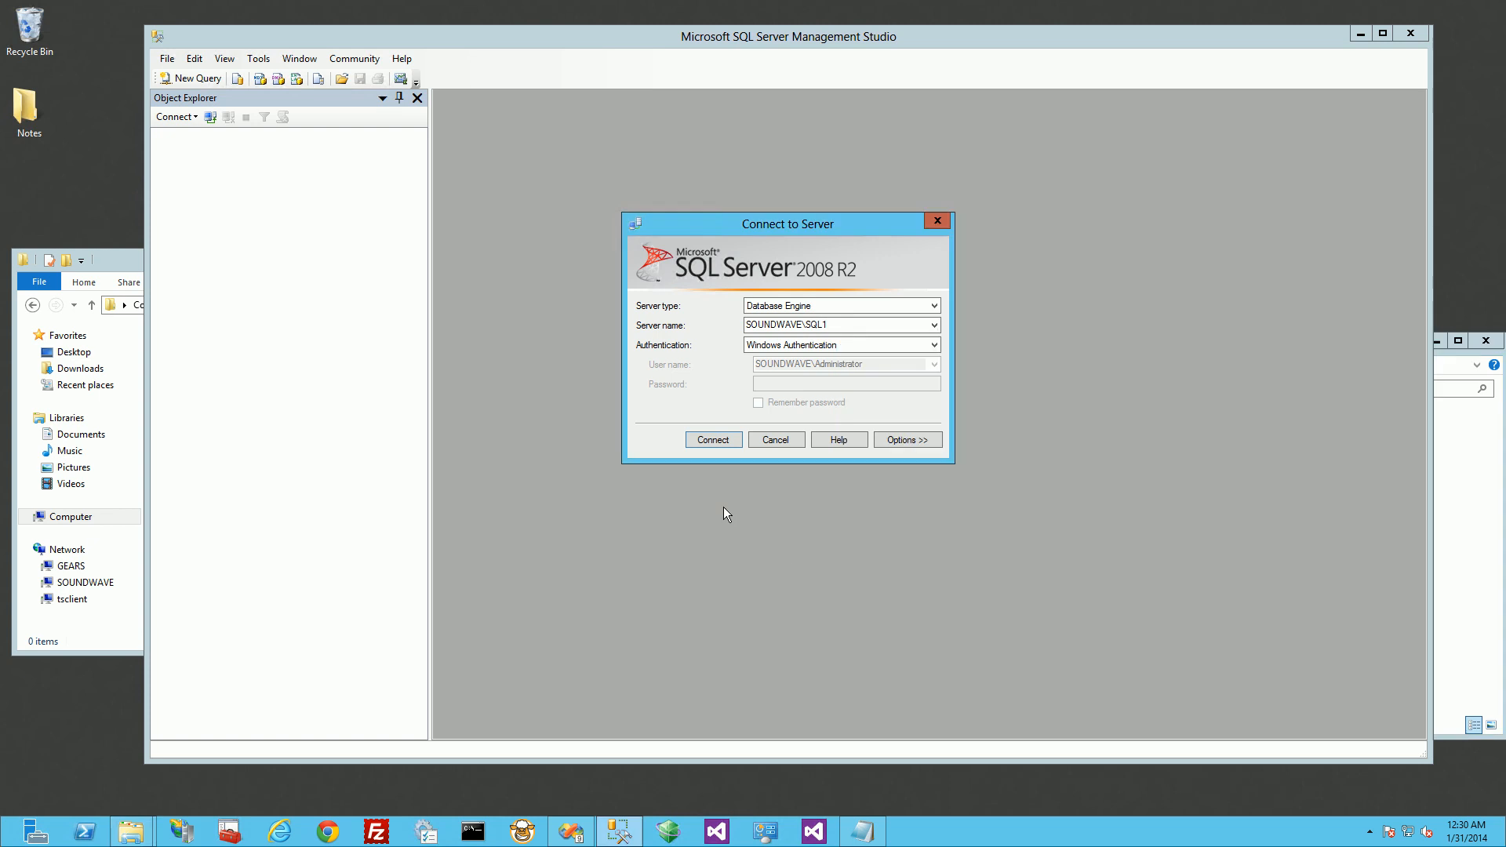
click(712, 441)
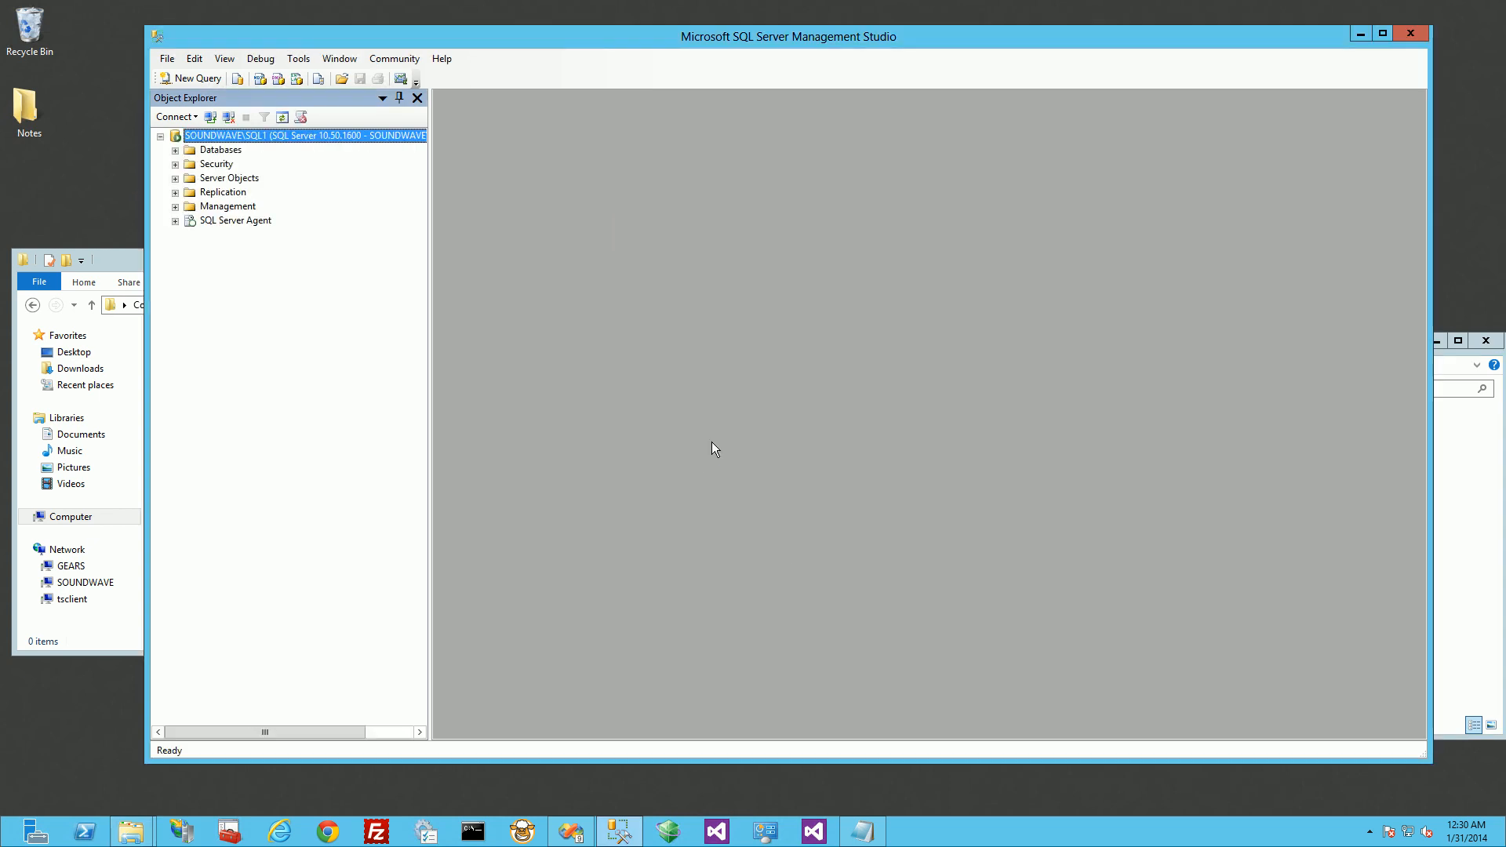
click(175, 222)
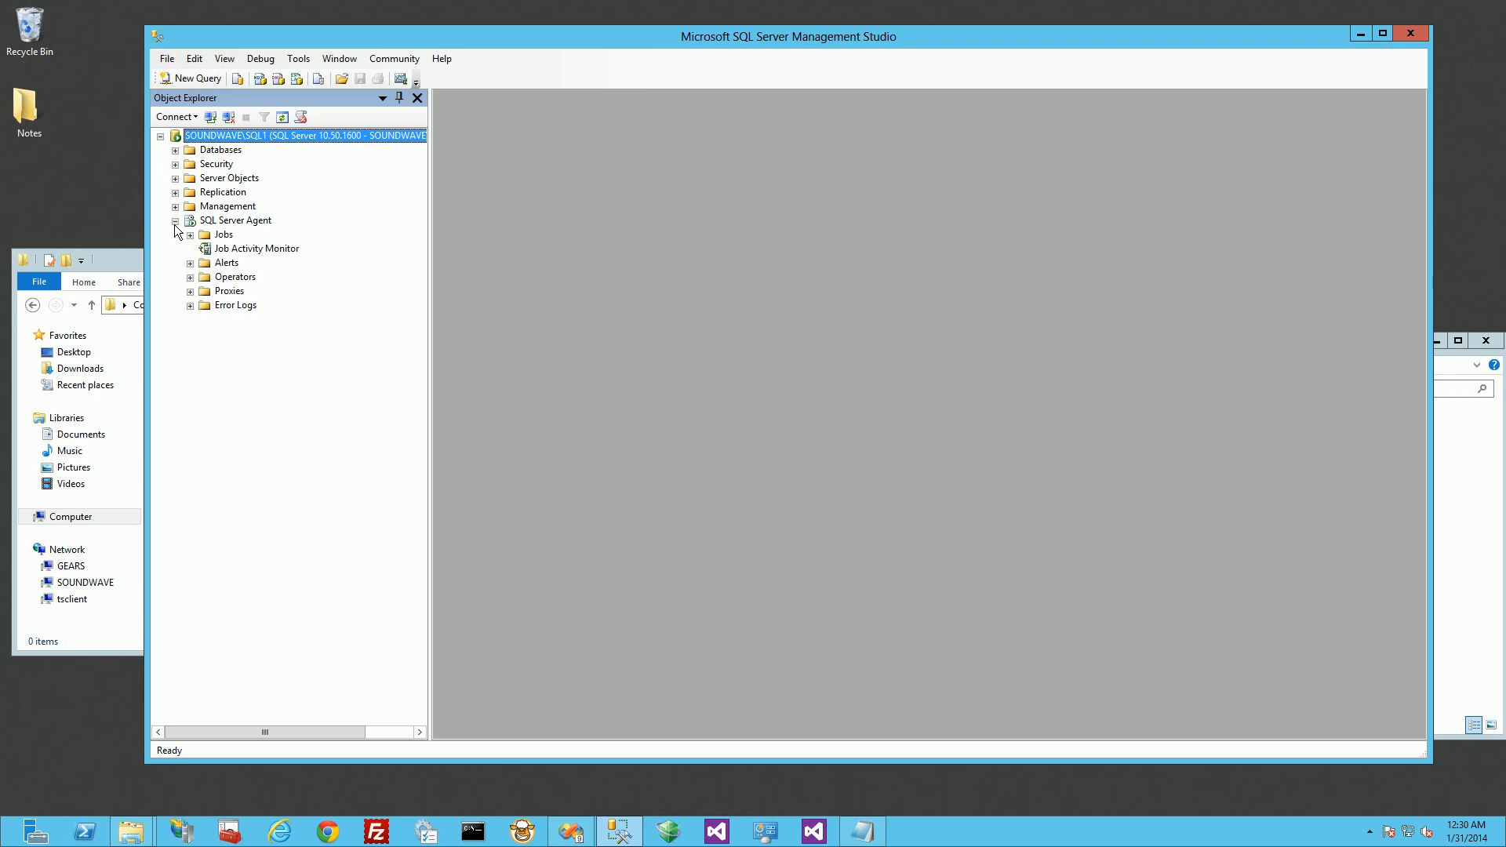
click(190, 235)
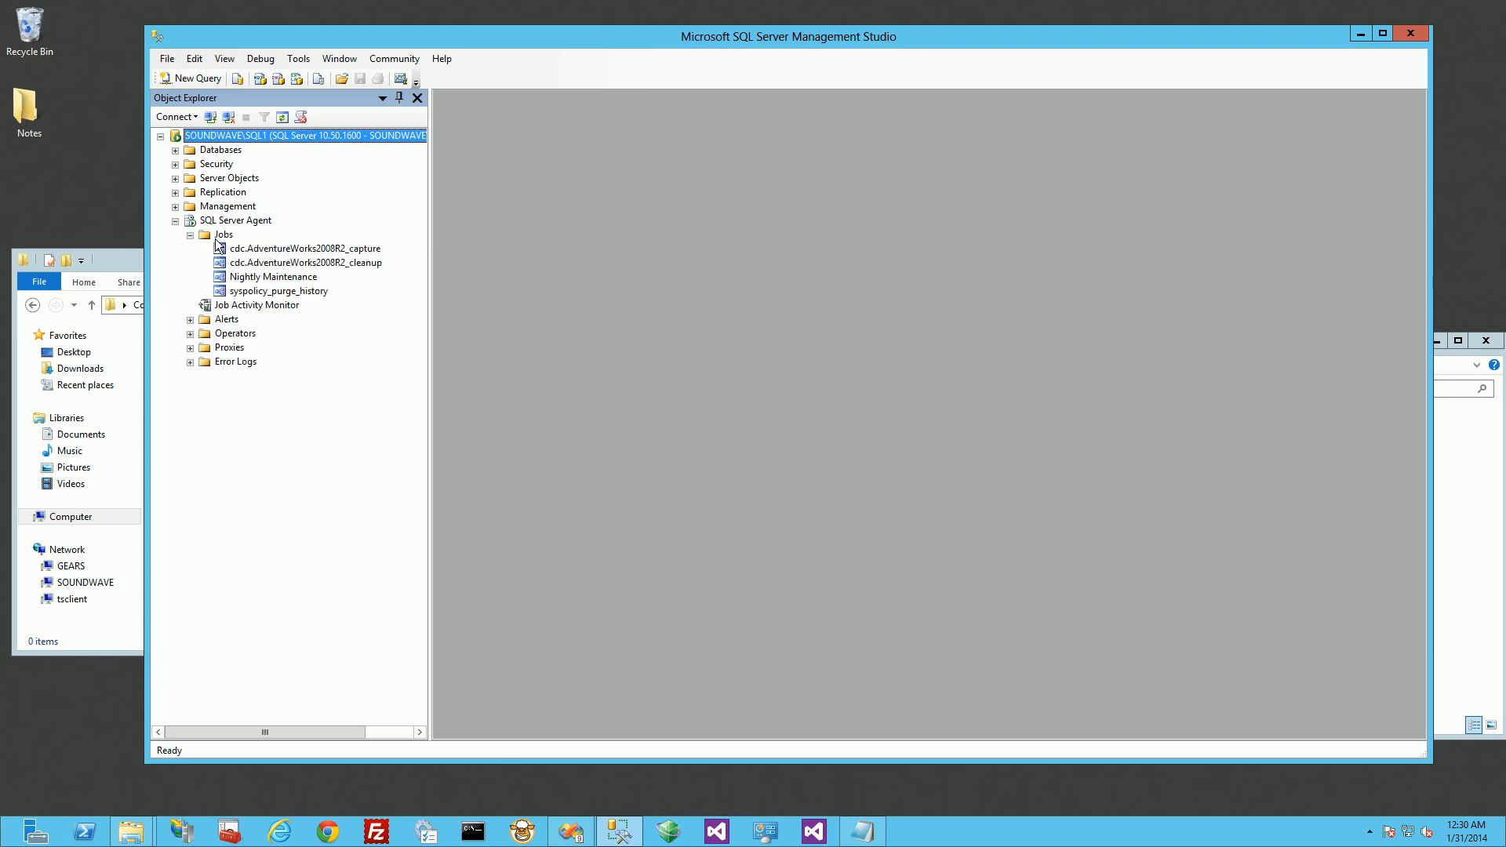
Step: Start a new SQL Server Agent job and name it "IntraDay Differential Backup"
right_click(222, 236)
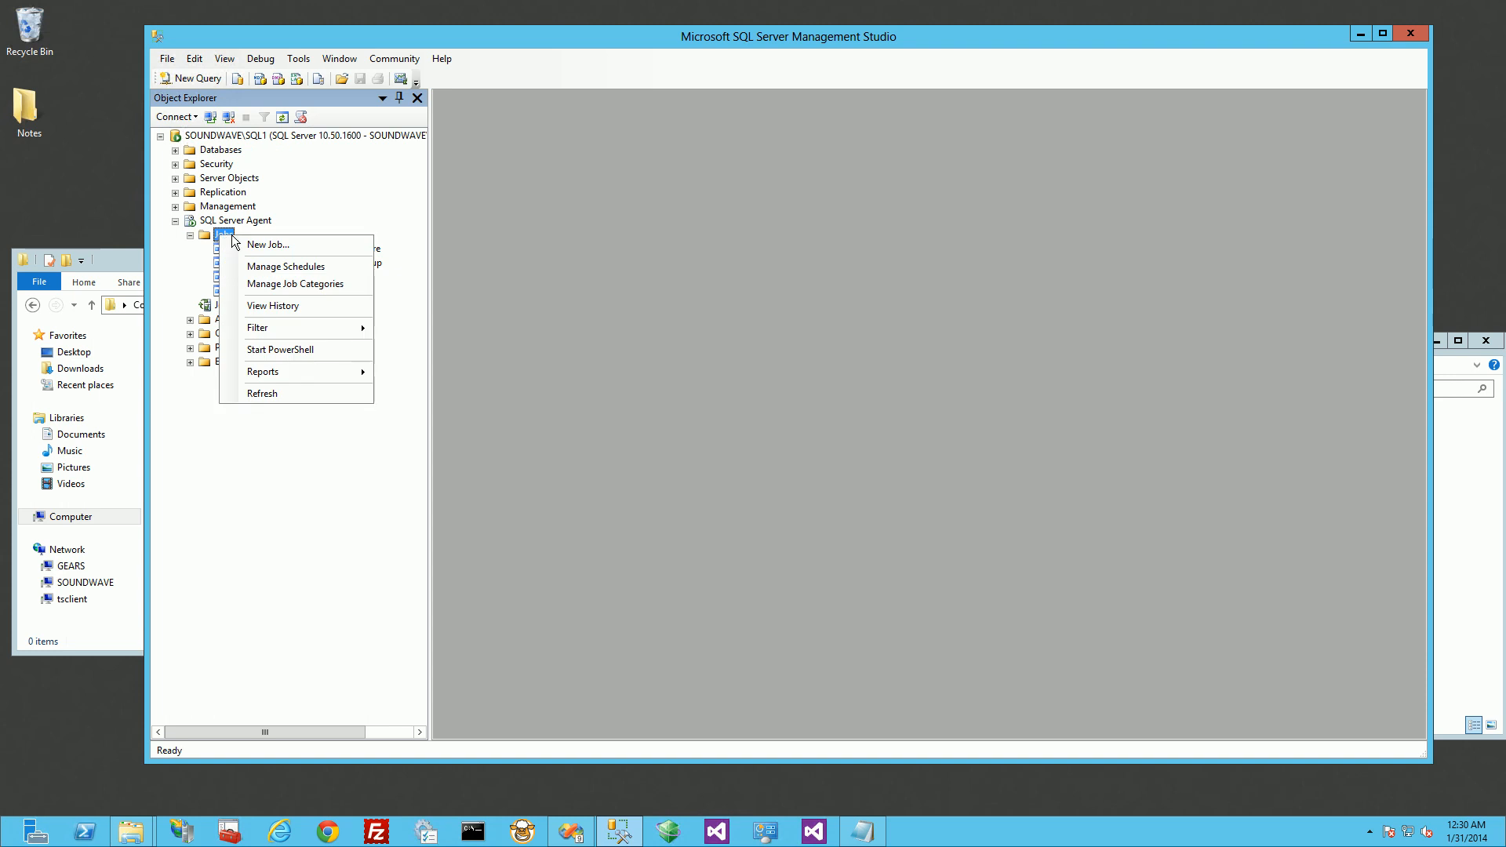
click(268, 245)
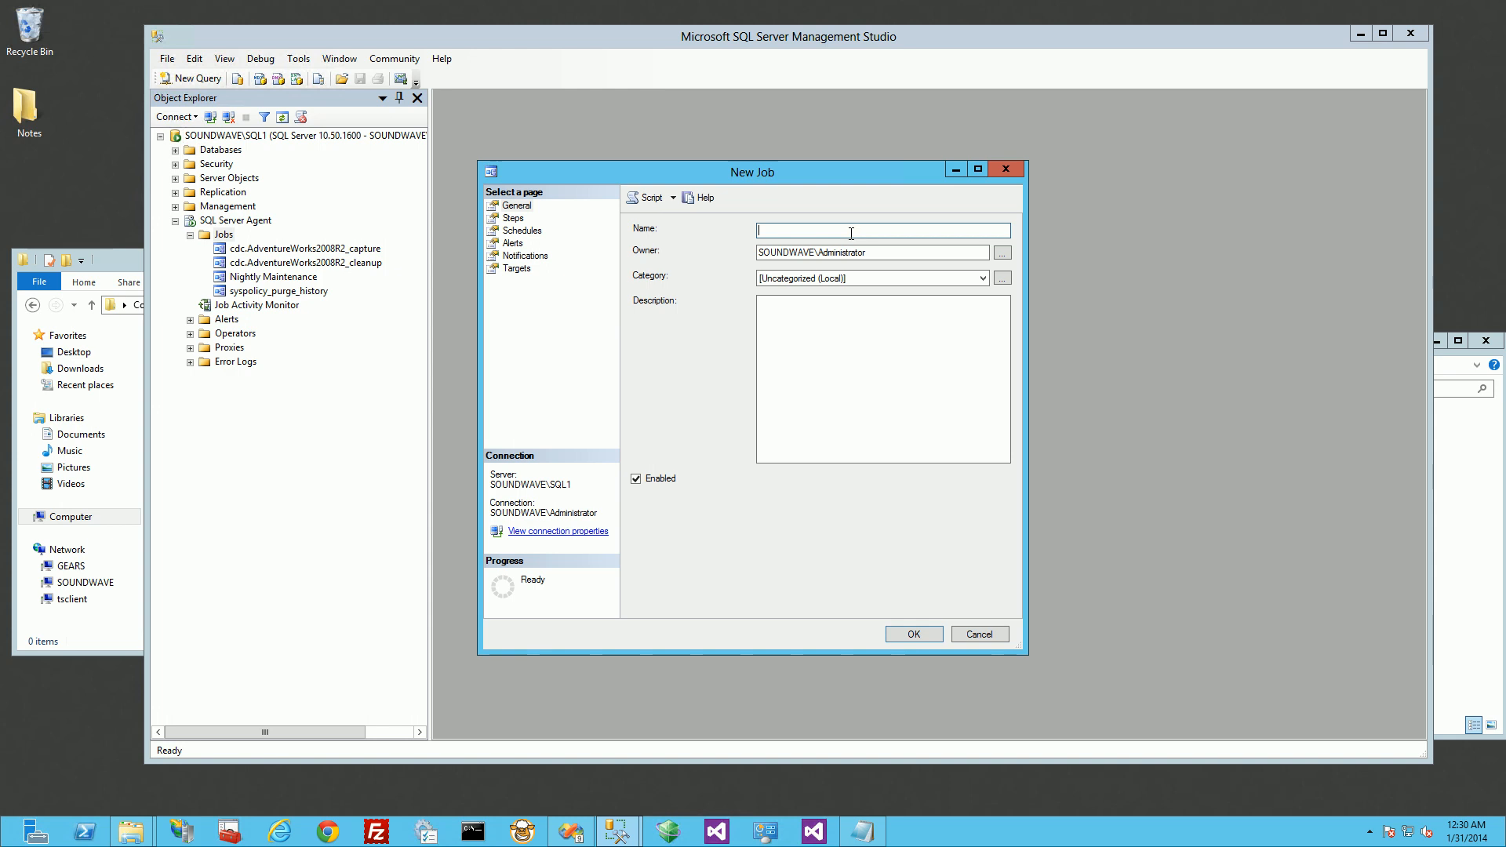
text(De)
key(BackSpace)
text(ifferential BAckup)
key(BackSpace)
key(BackSpace)
key(BackSpace)
key(BackSpace)
key(BackSpace)
text(ackupIntraDay)
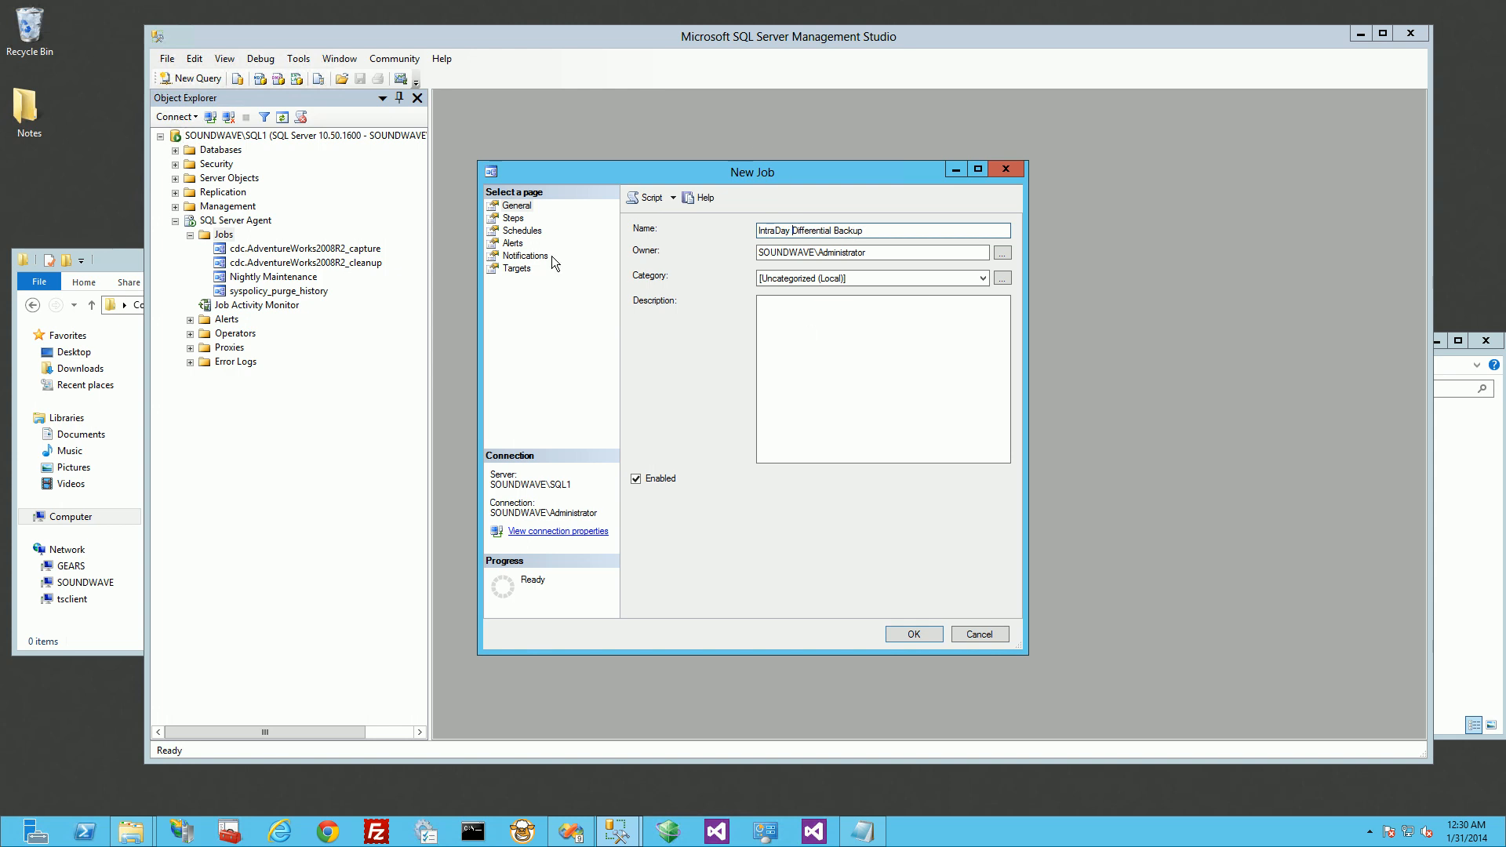
Step: Add a job step named "Diff BAckup" of type SQL Server Integration Services Package, run as SQL Server Agent Service Account
click(513, 218)
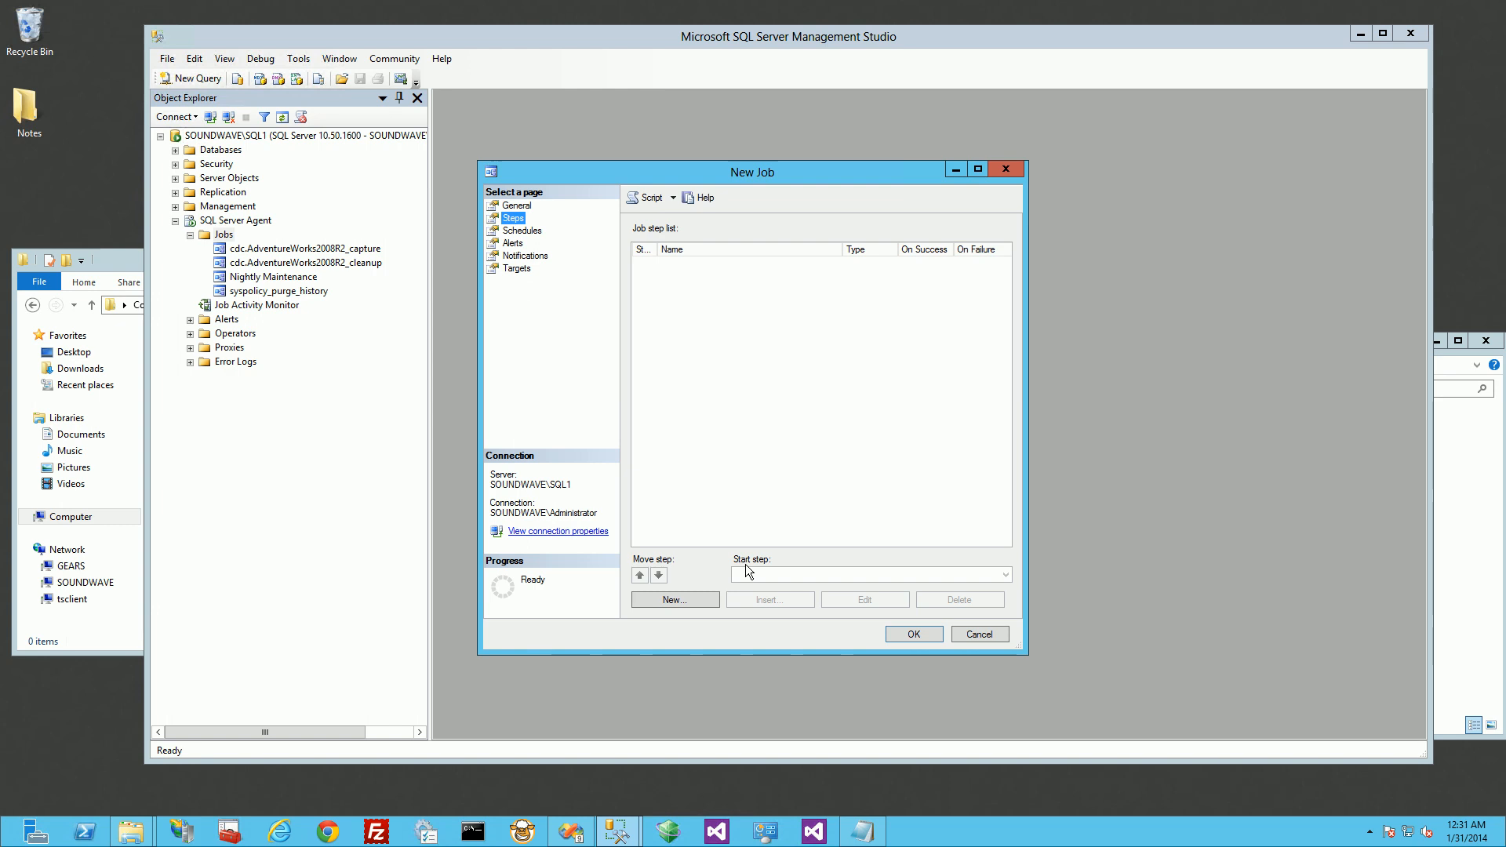
click(689, 600)
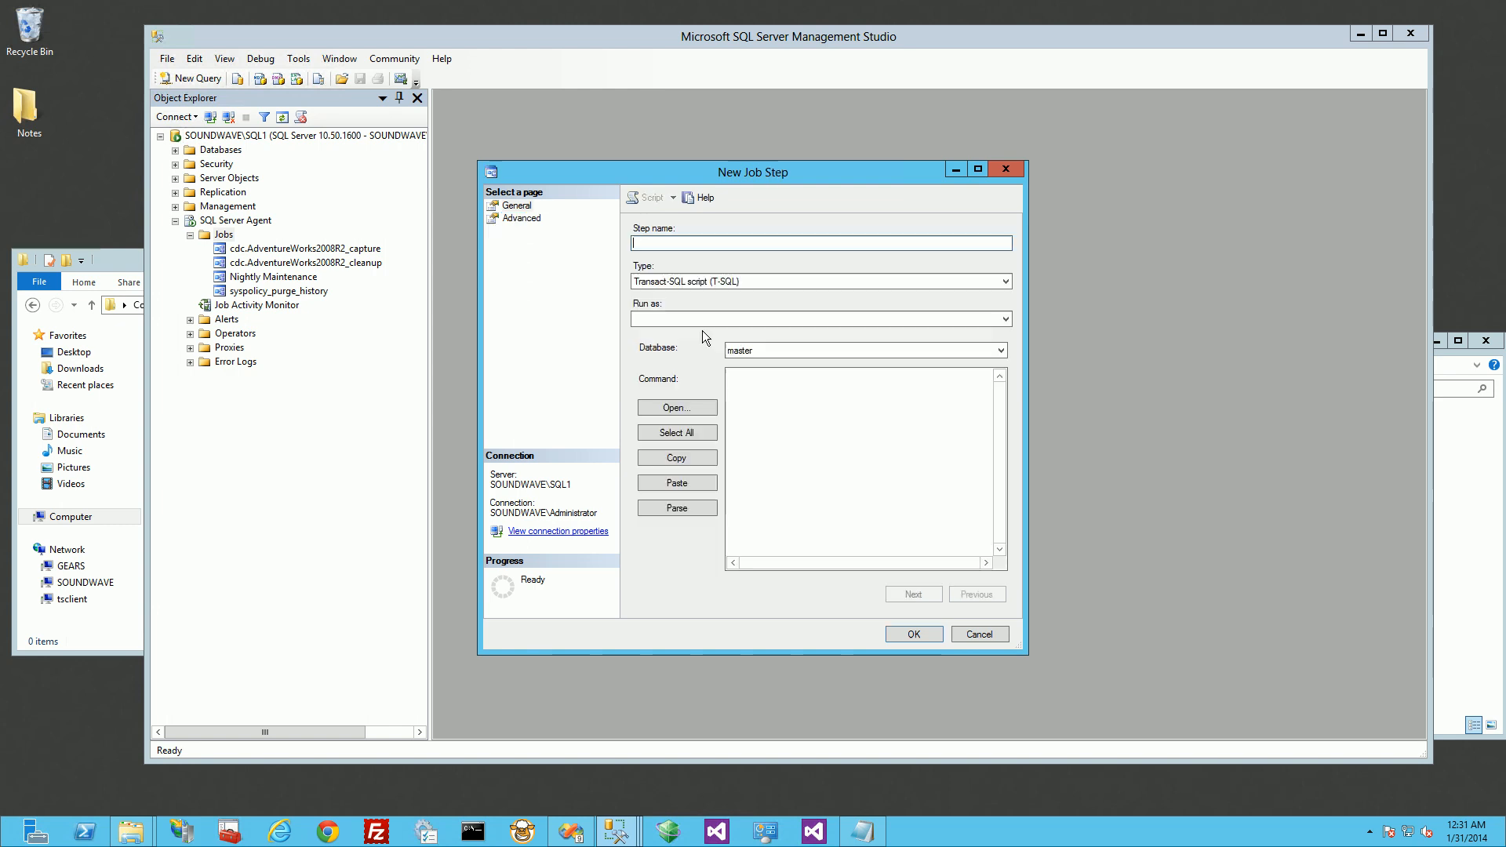
text(Dif)
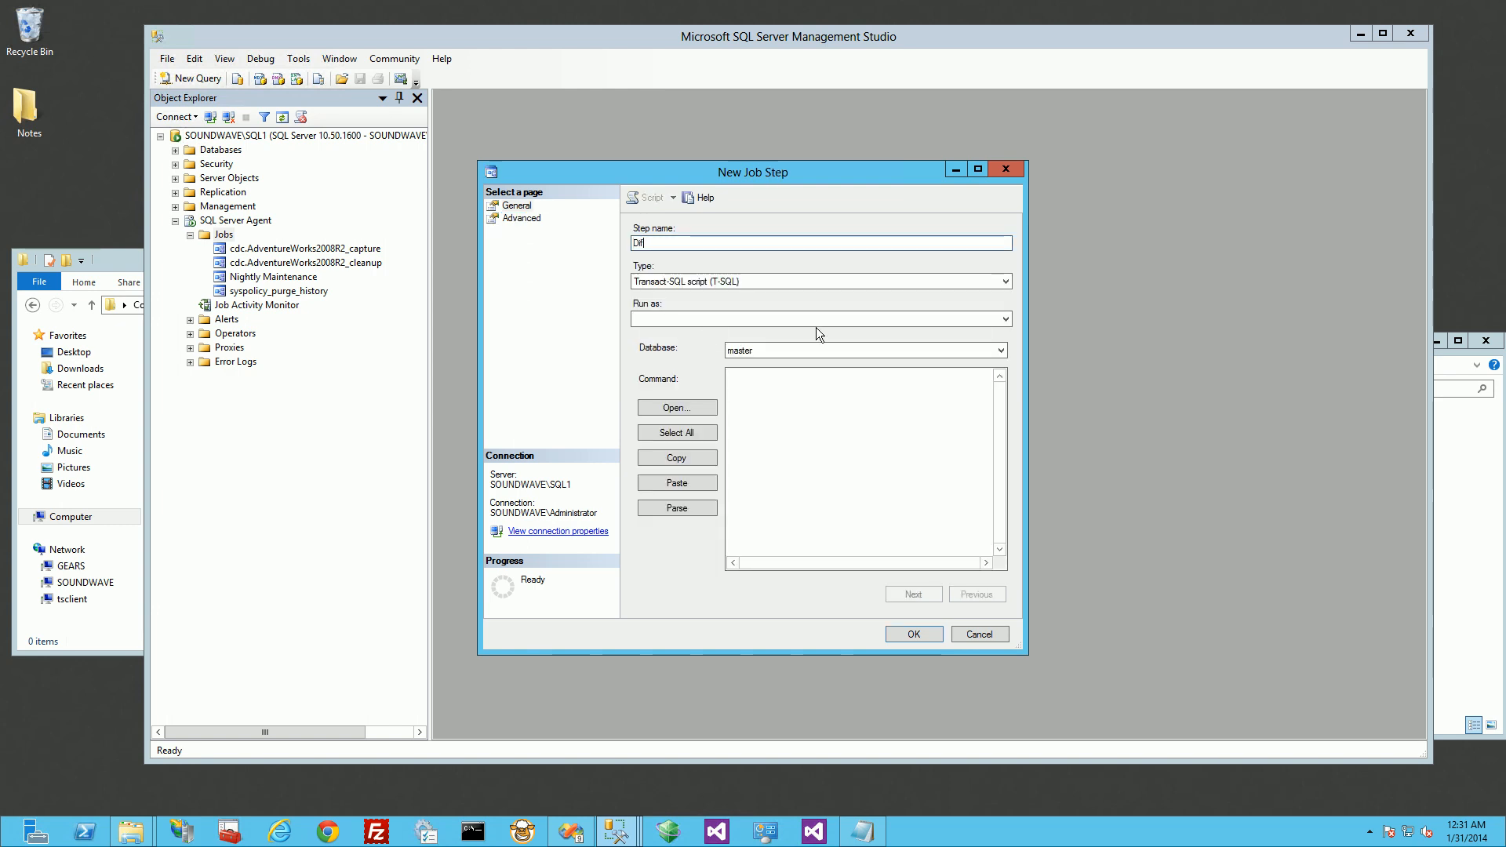
text(f BAckup)
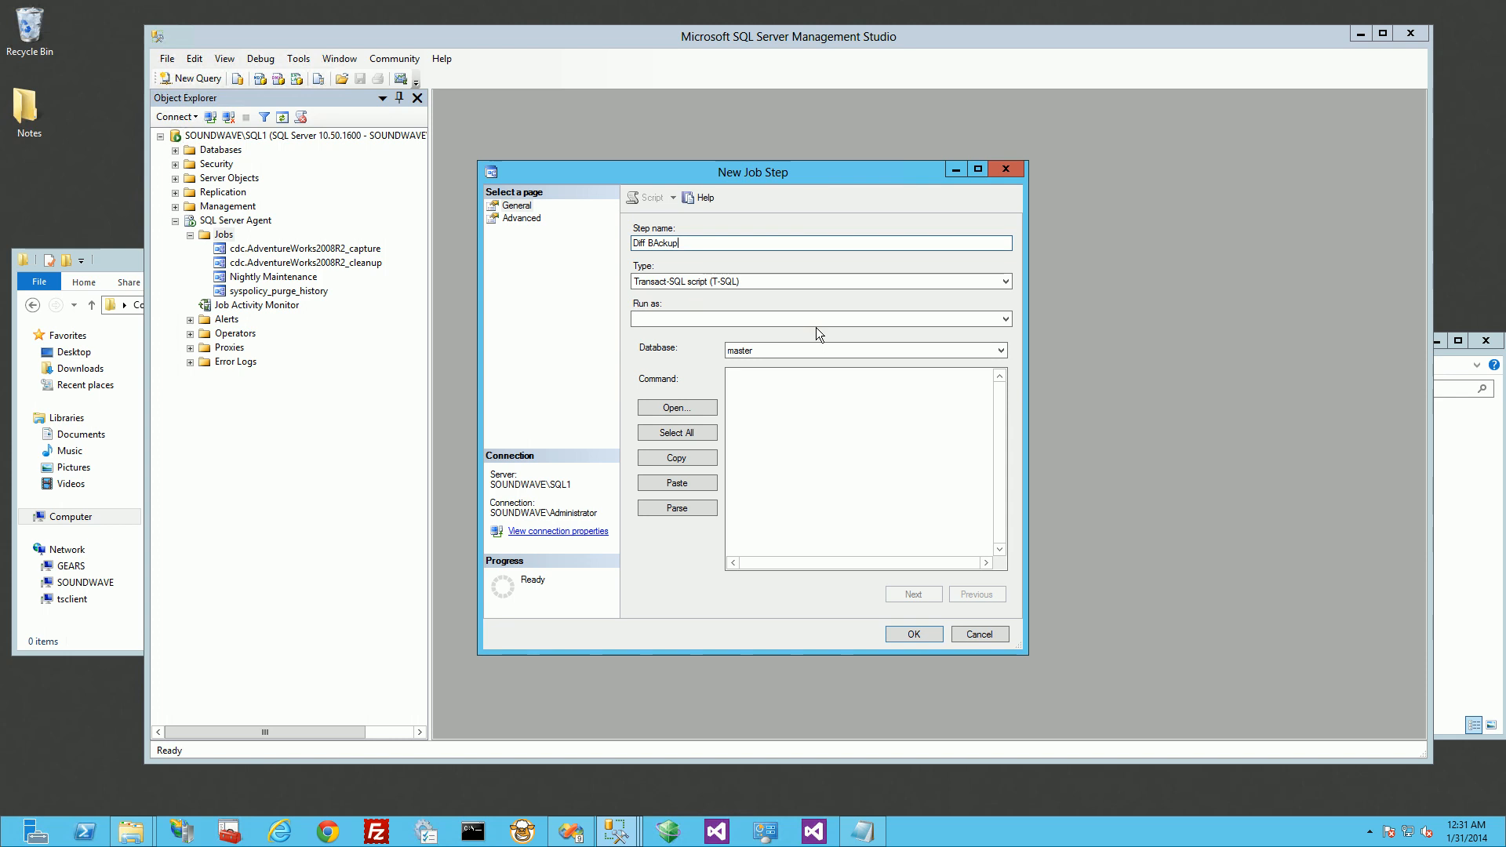
click(1009, 280)
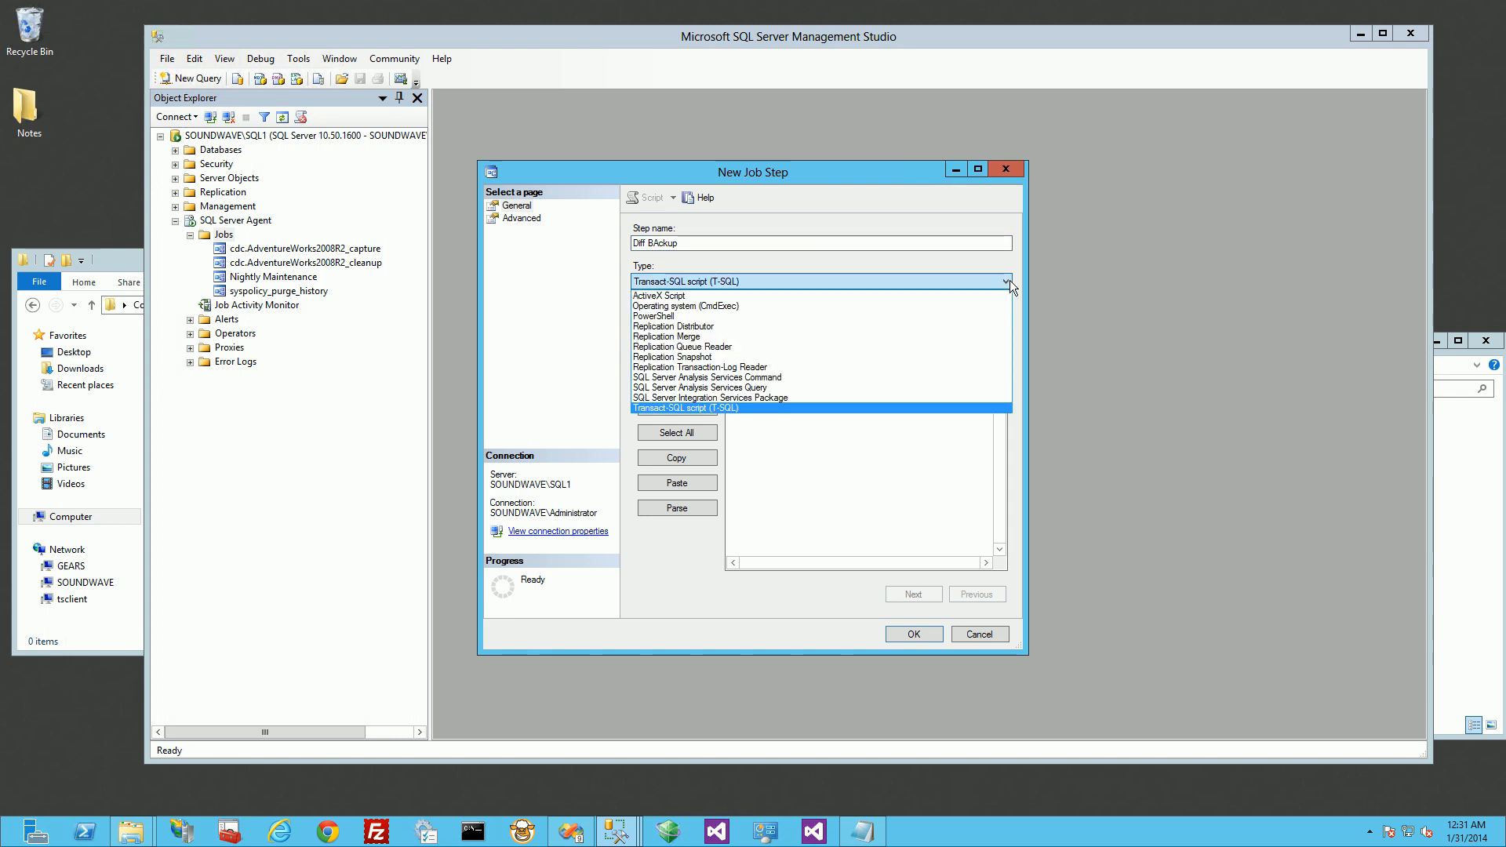
click(878, 397)
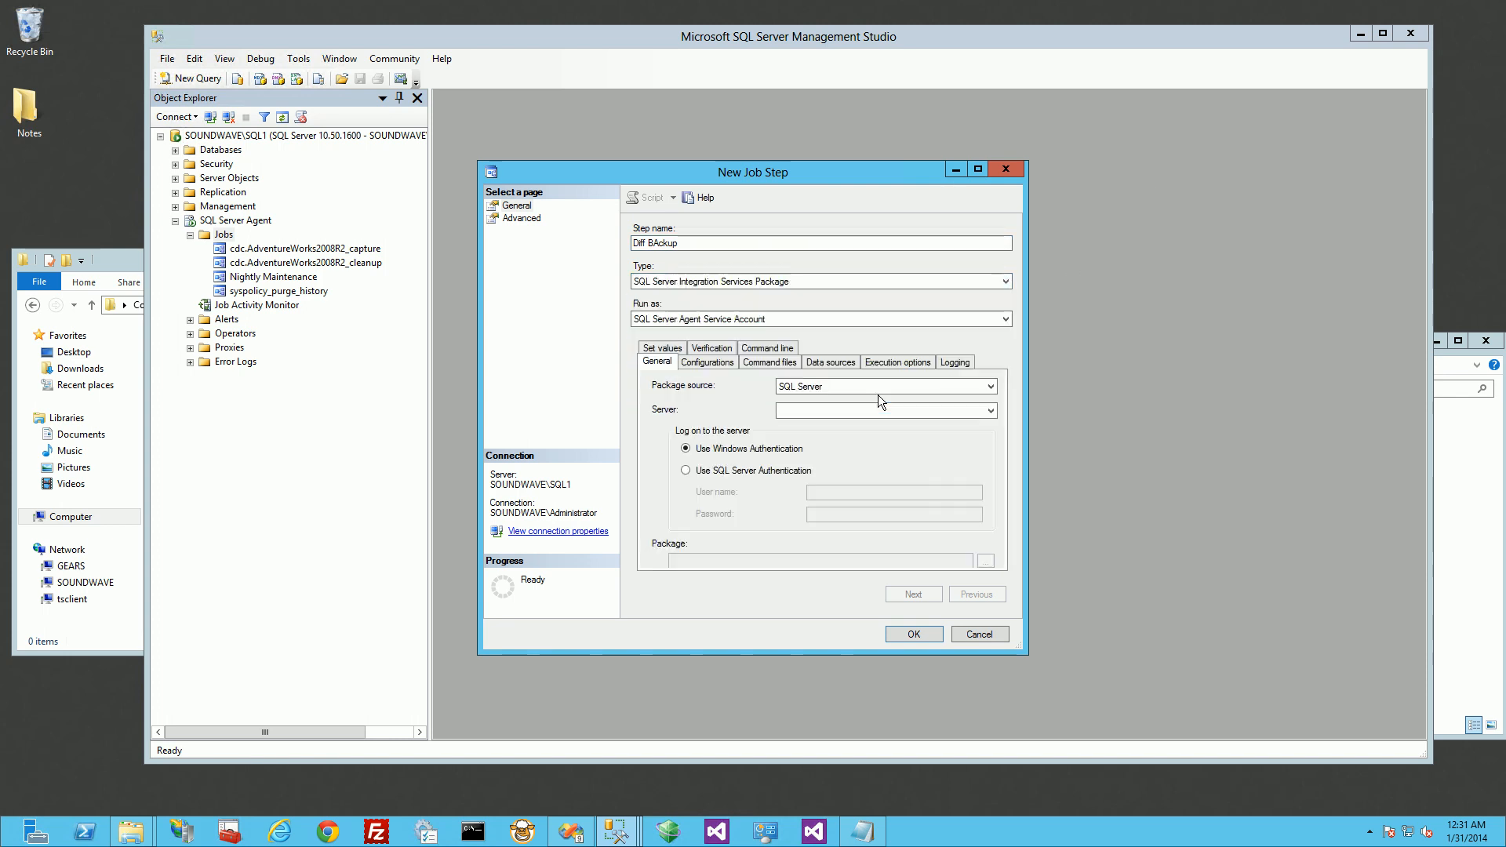
click(903, 322)
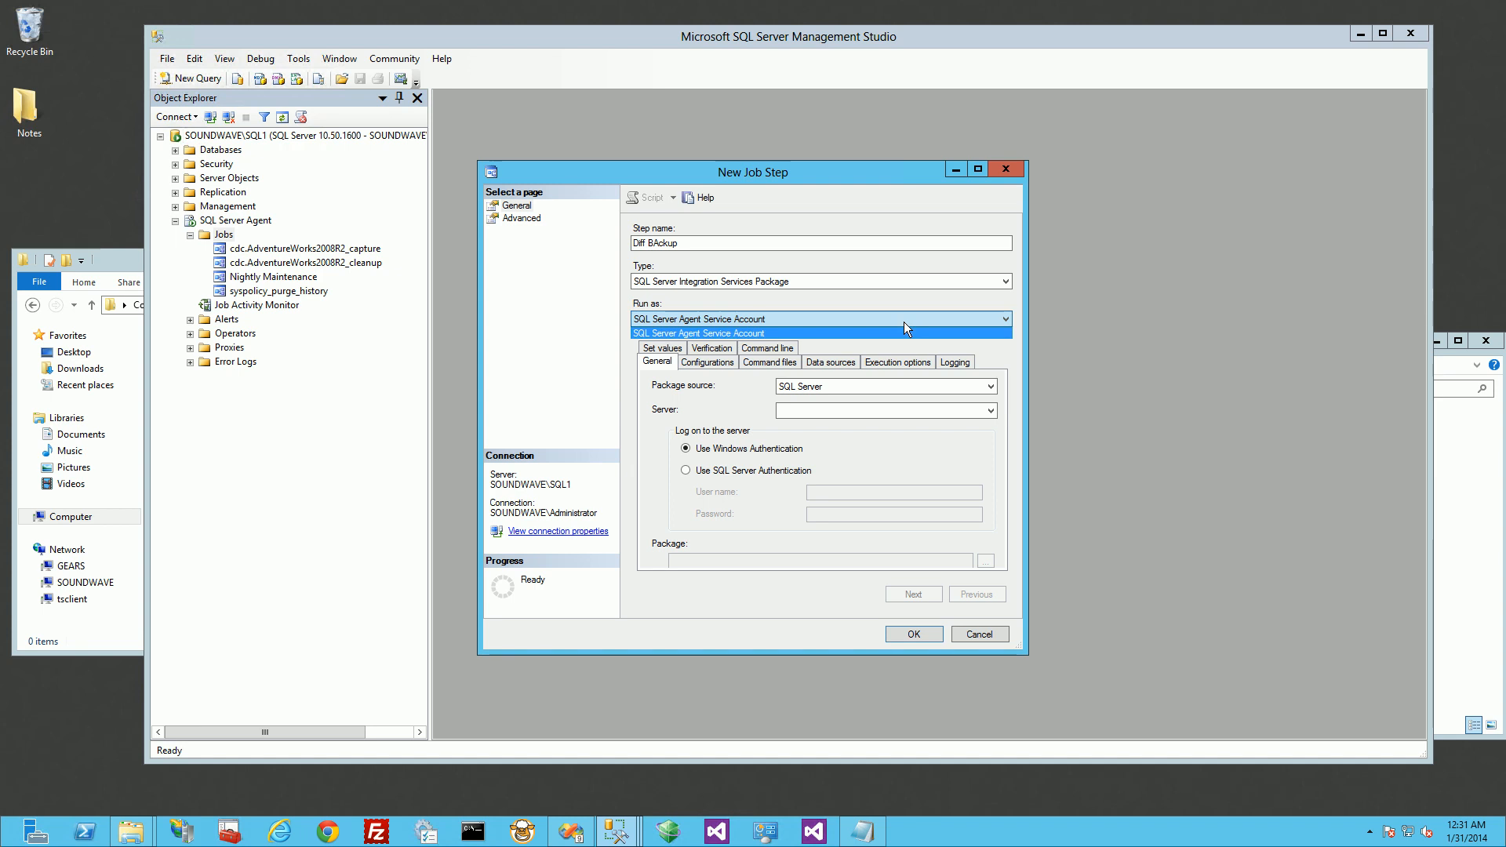
click(904, 321)
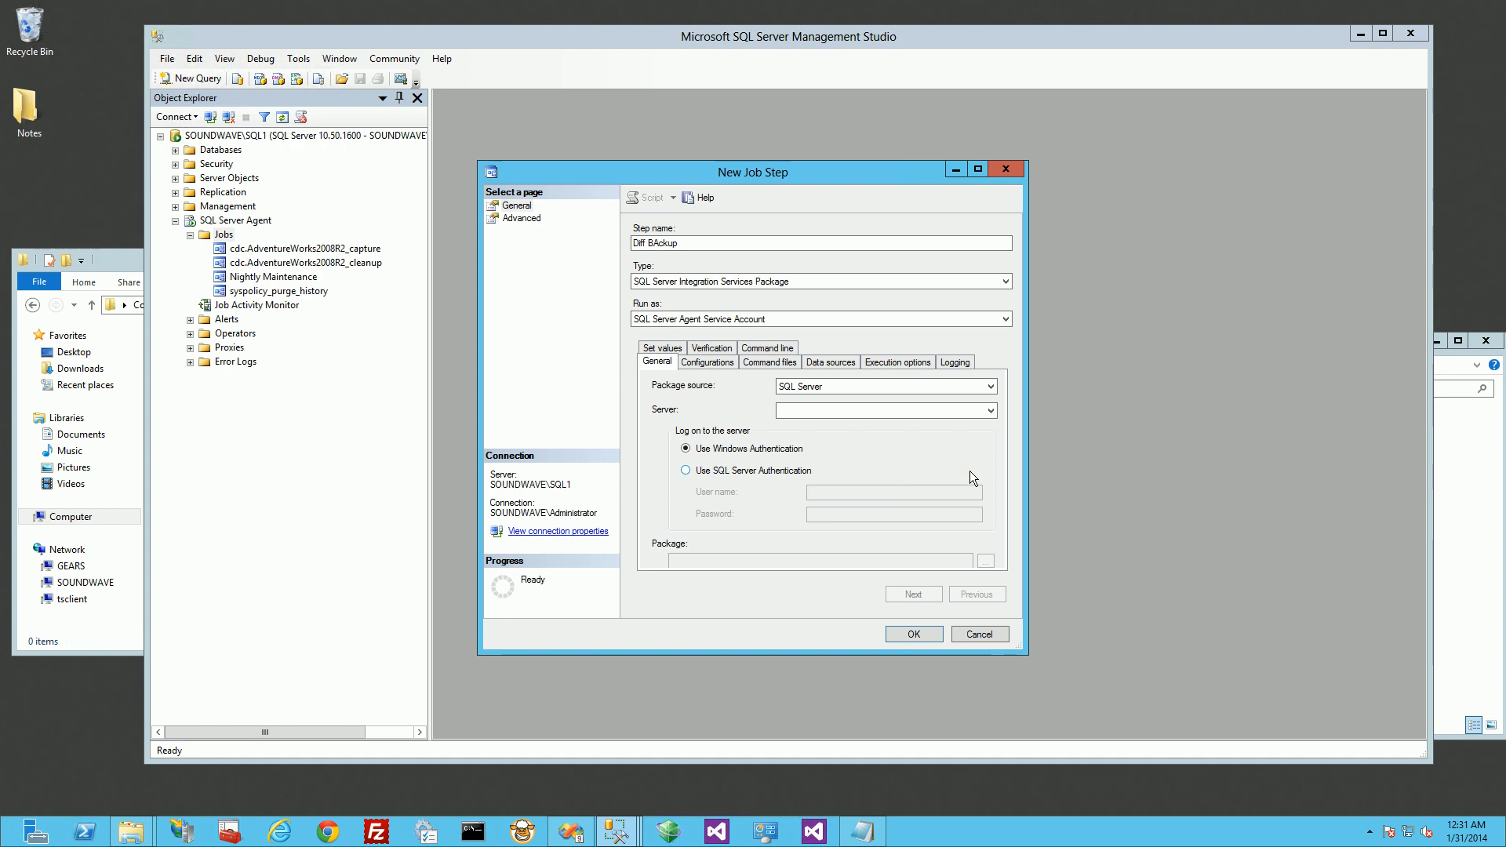
Step: Set the job step's package source to File system and choose C:\DBBackups\Jobs\IntraDayMaintenance.dtsx as the package
click(987, 387)
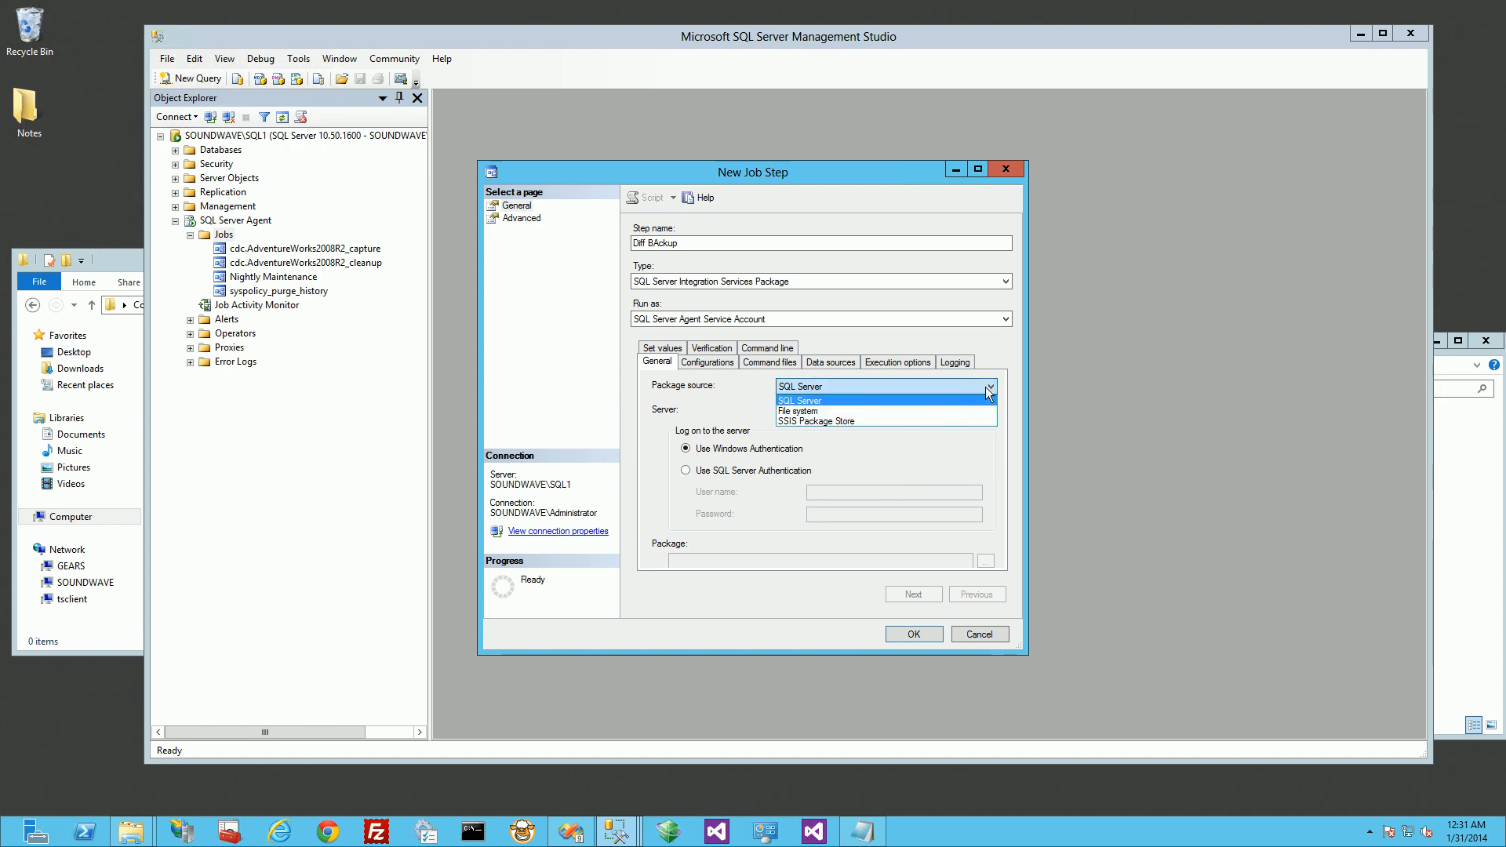
click(939, 409)
click(1452, 470)
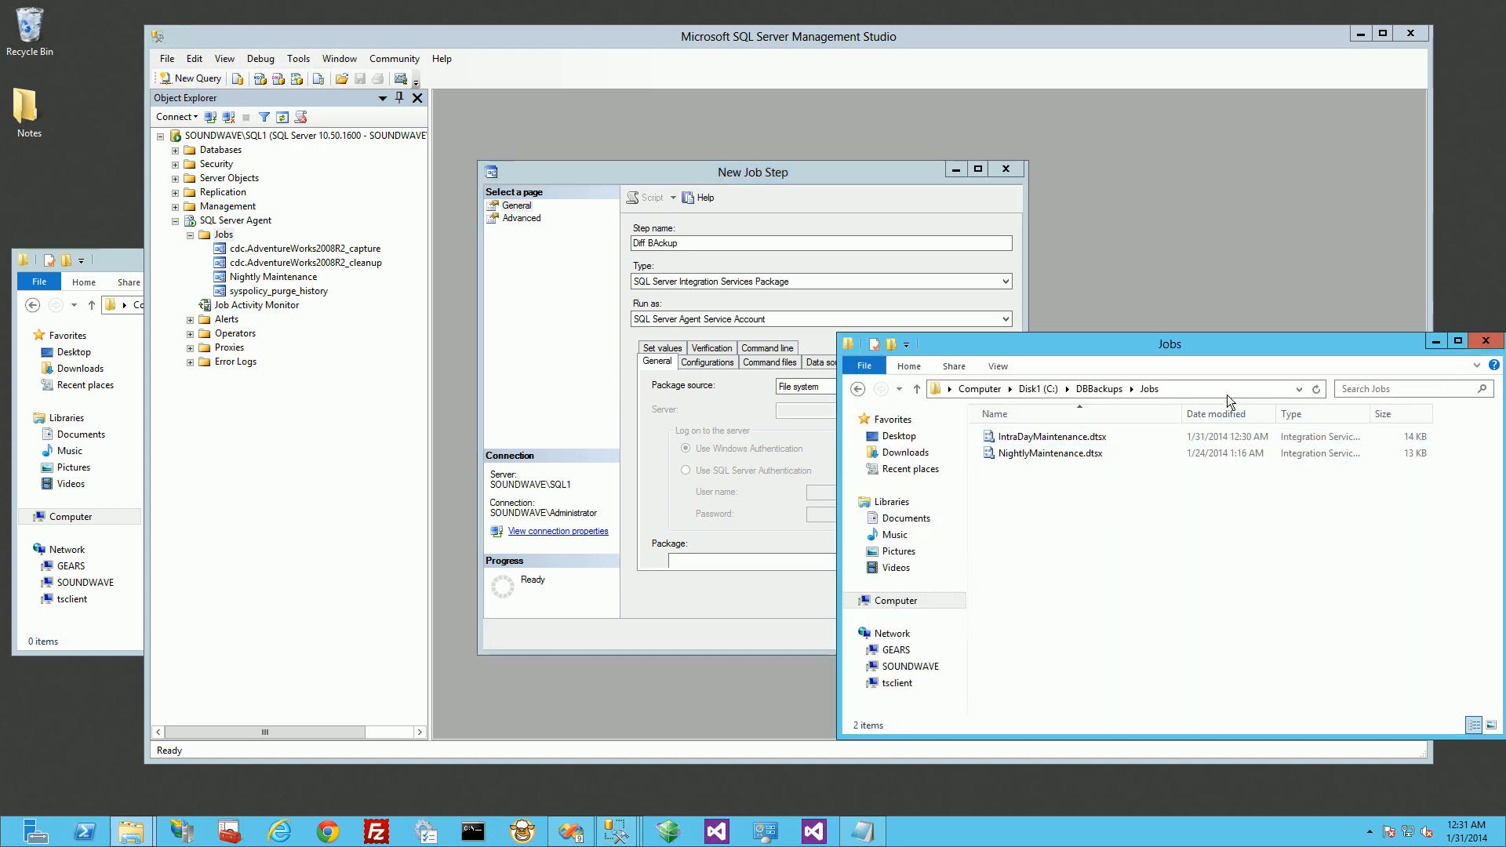
click(1228, 390)
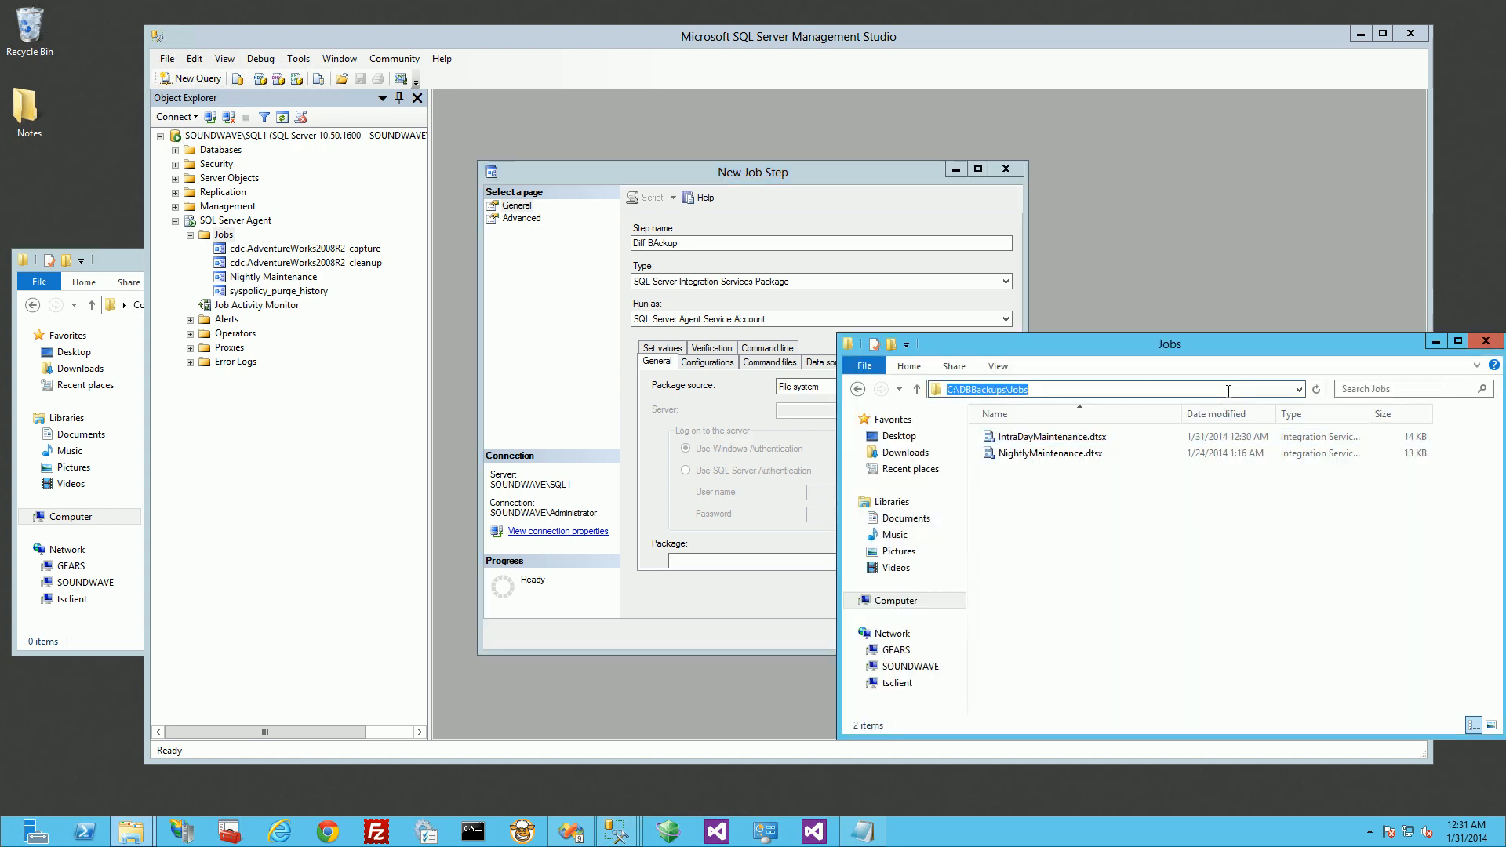
click(732, 615)
click(986, 561)
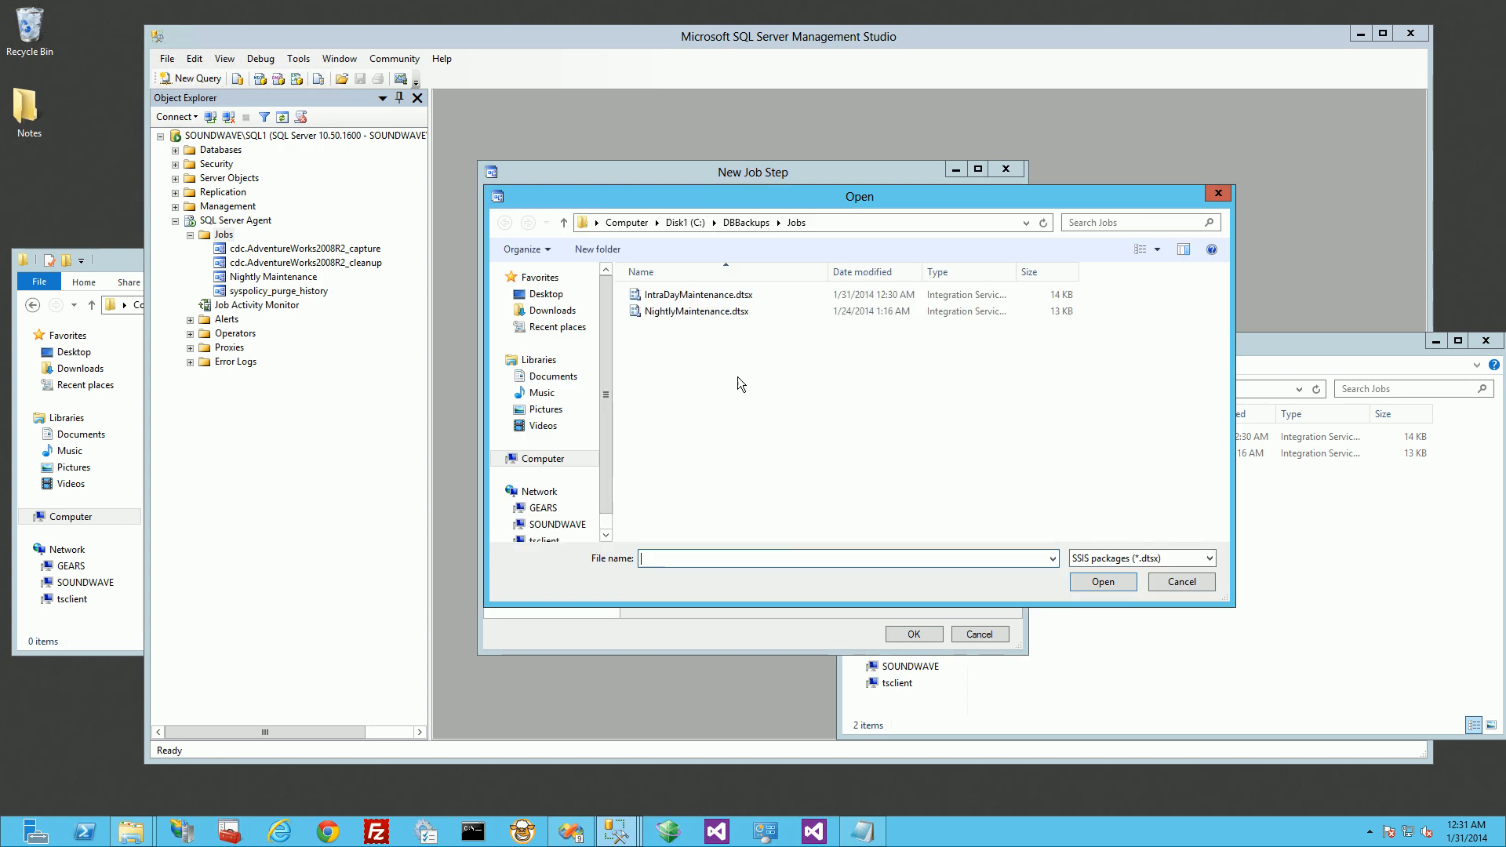
click(696, 297)
double_click(697, 297)
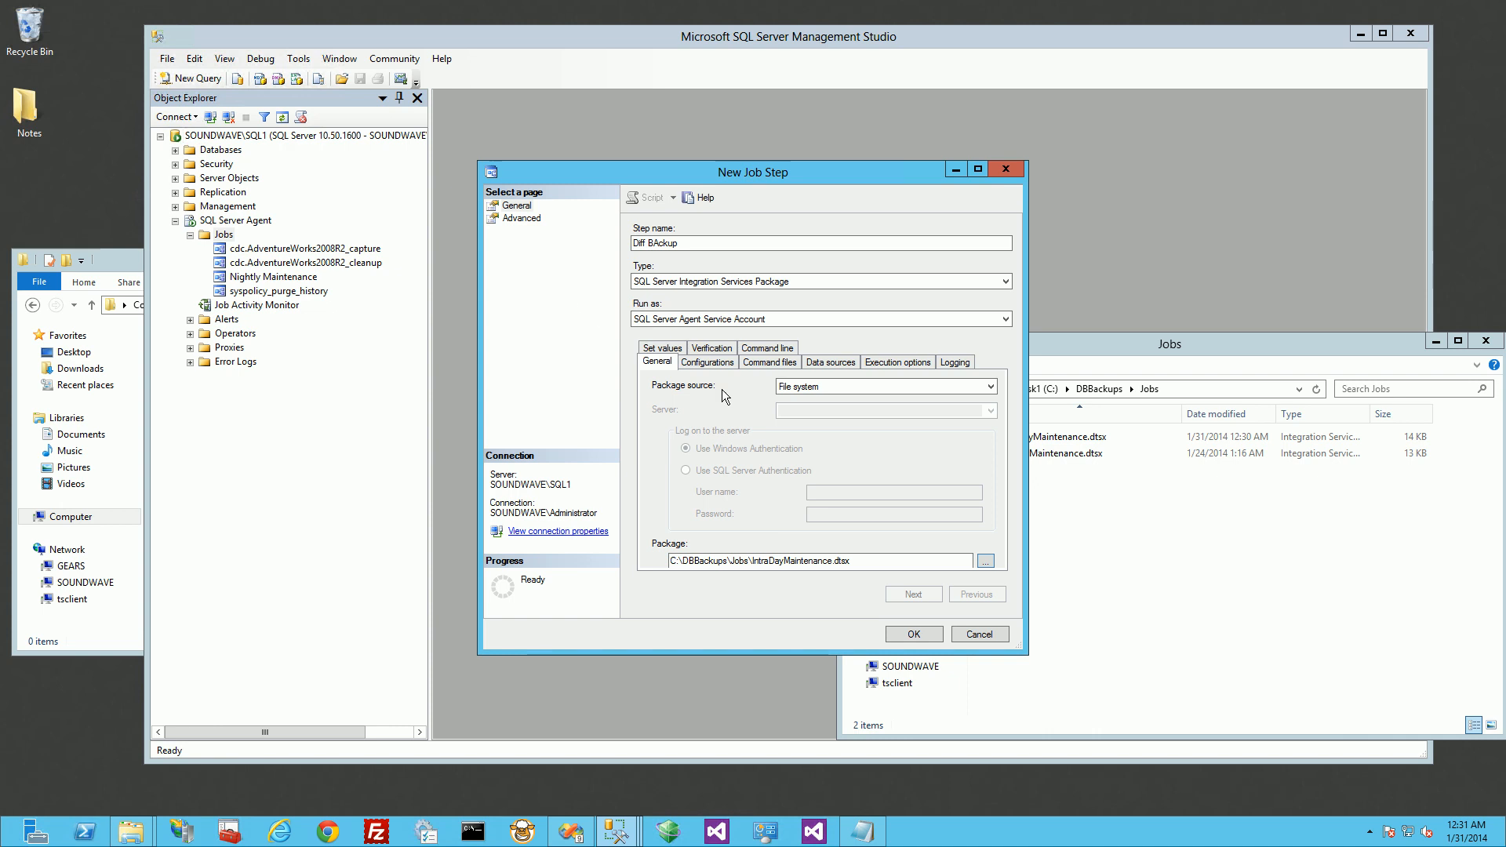
Step: Examine the package's connection managers in the job step's data sources, widening the dialog and columns to read the full connection strings
click(822, 362)
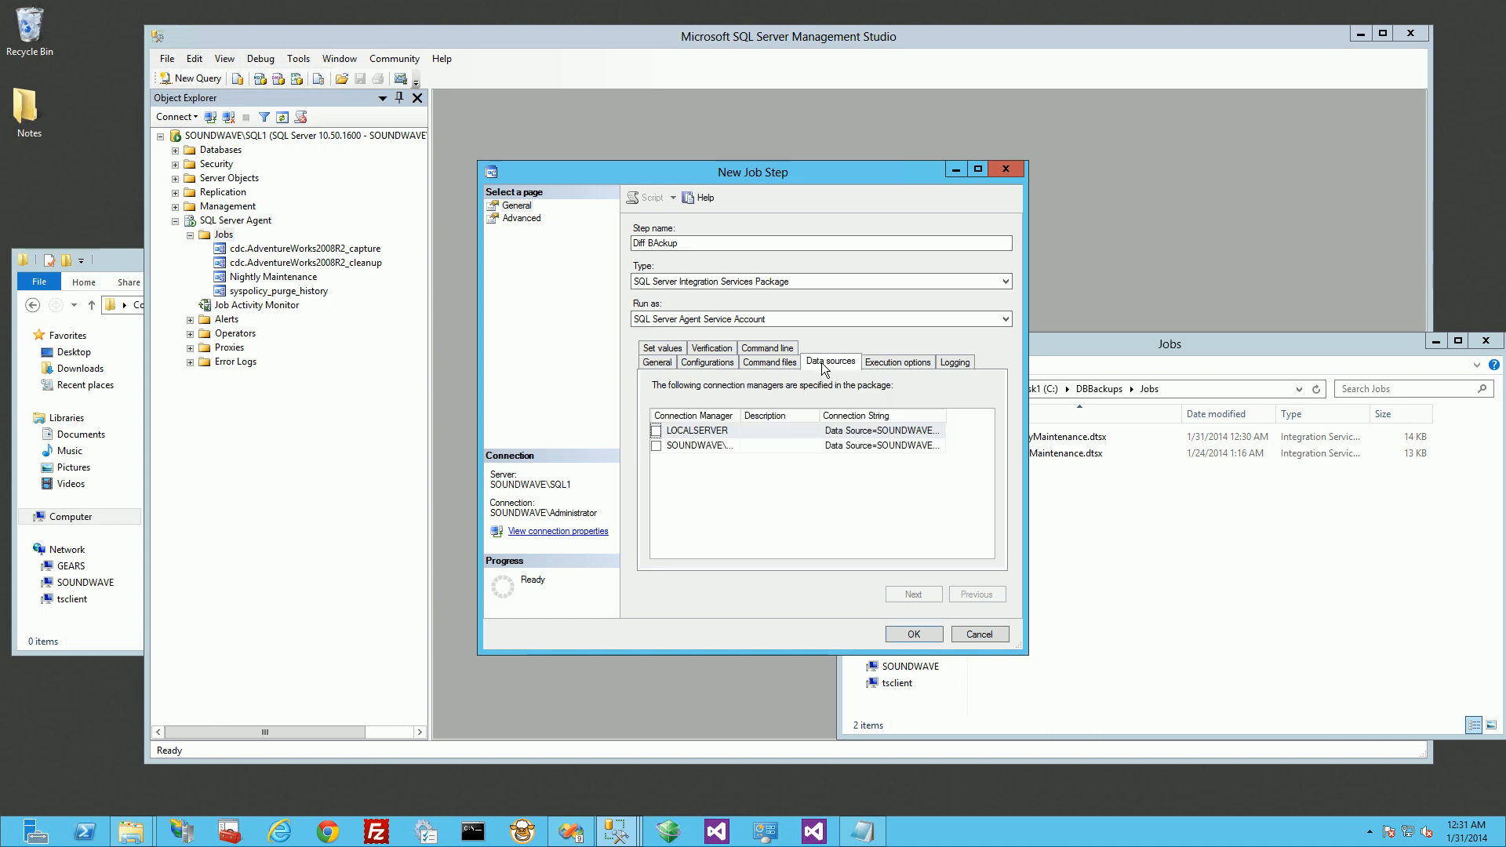
drag(949, 414, 1025, 414)
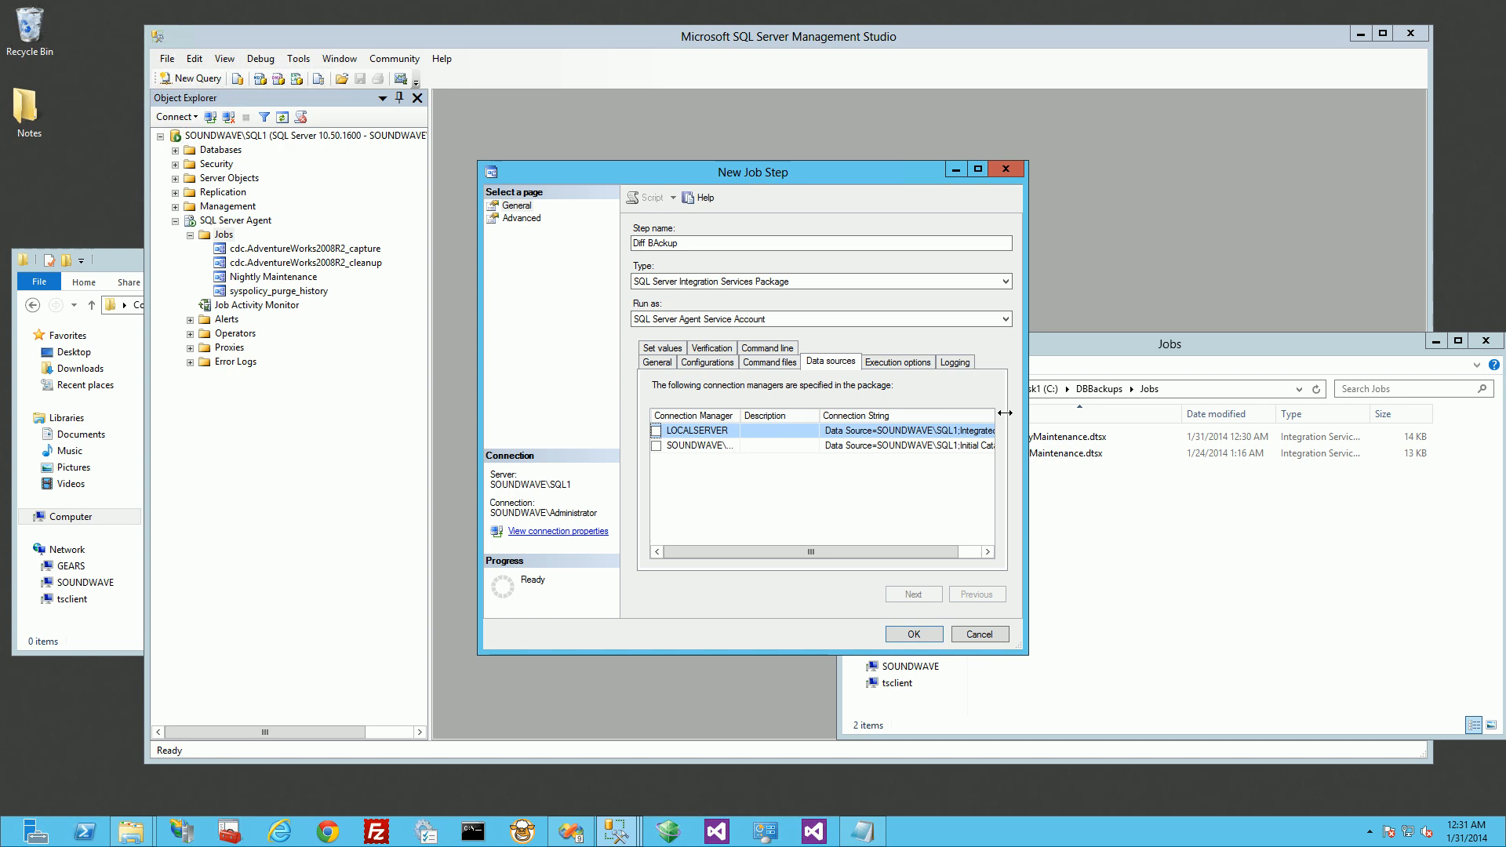
drag(896, 548, 957, 545)
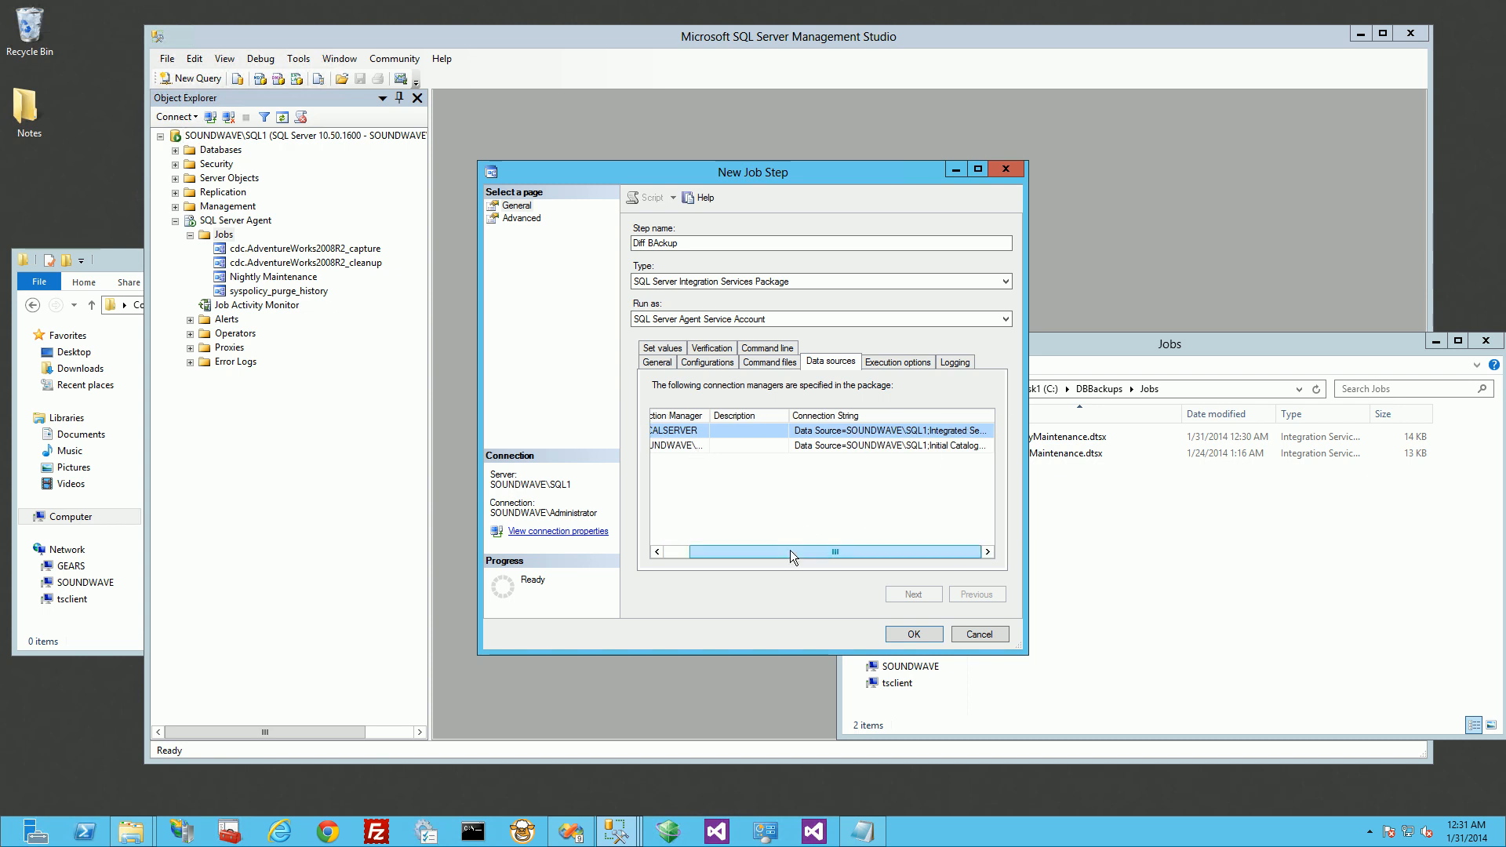
drag(789, 551, 764, 550)
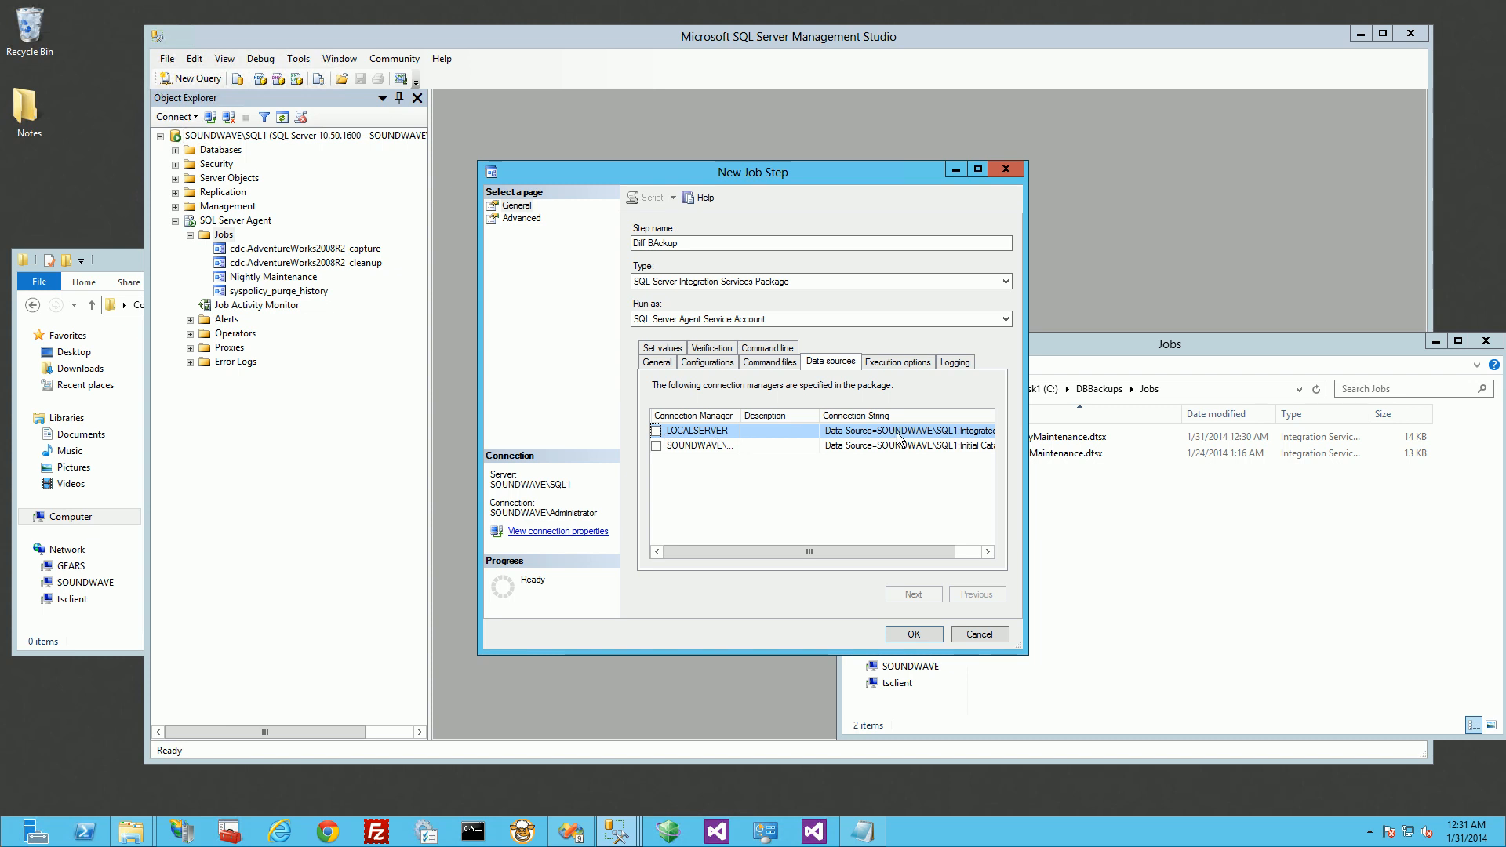
drag(1028, 487, 1147, 487)
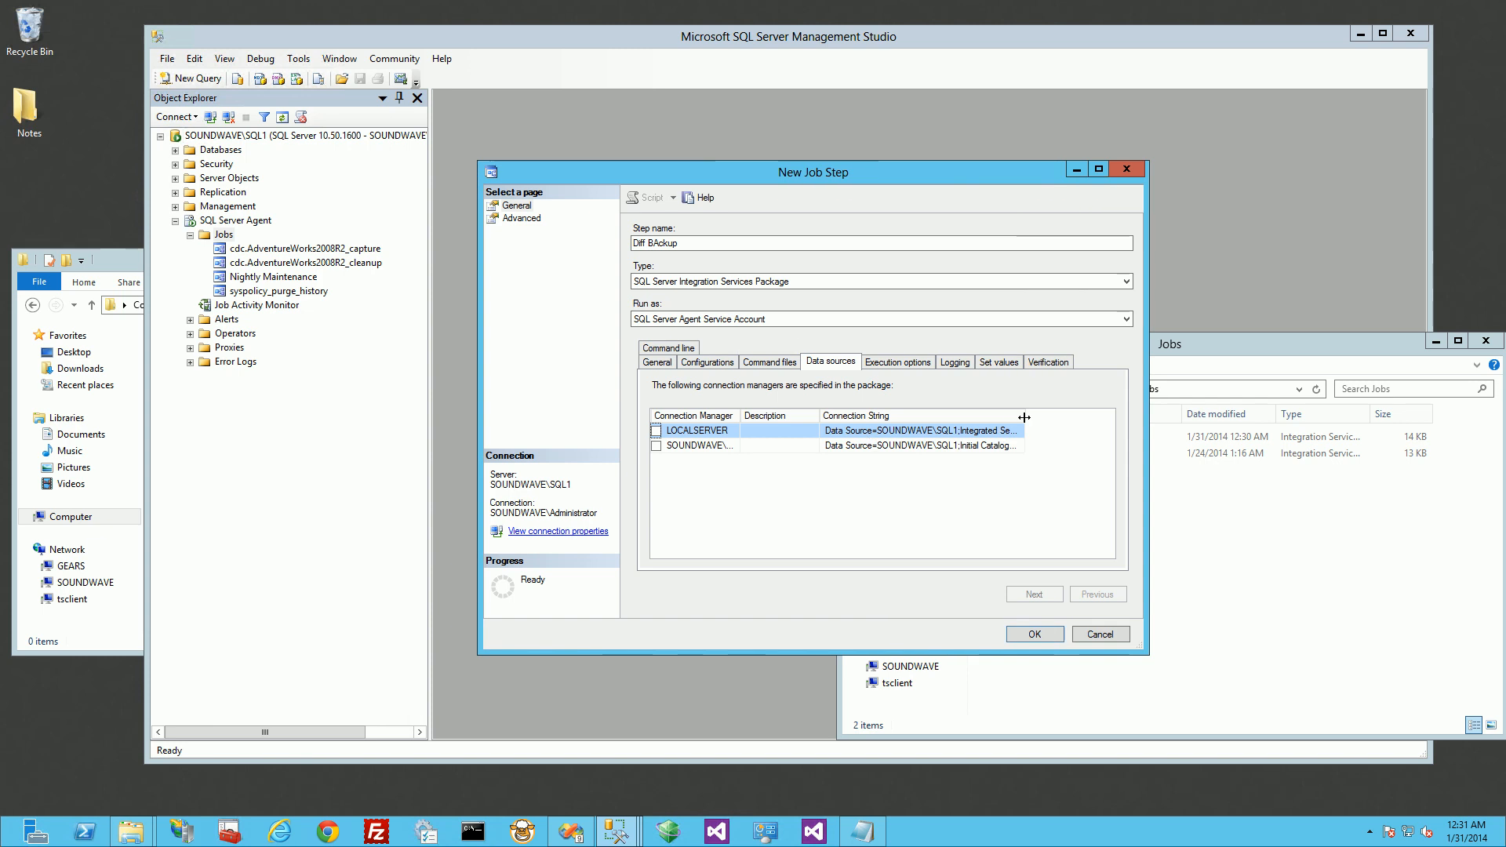
drag(1025, 416, 1090, 415)
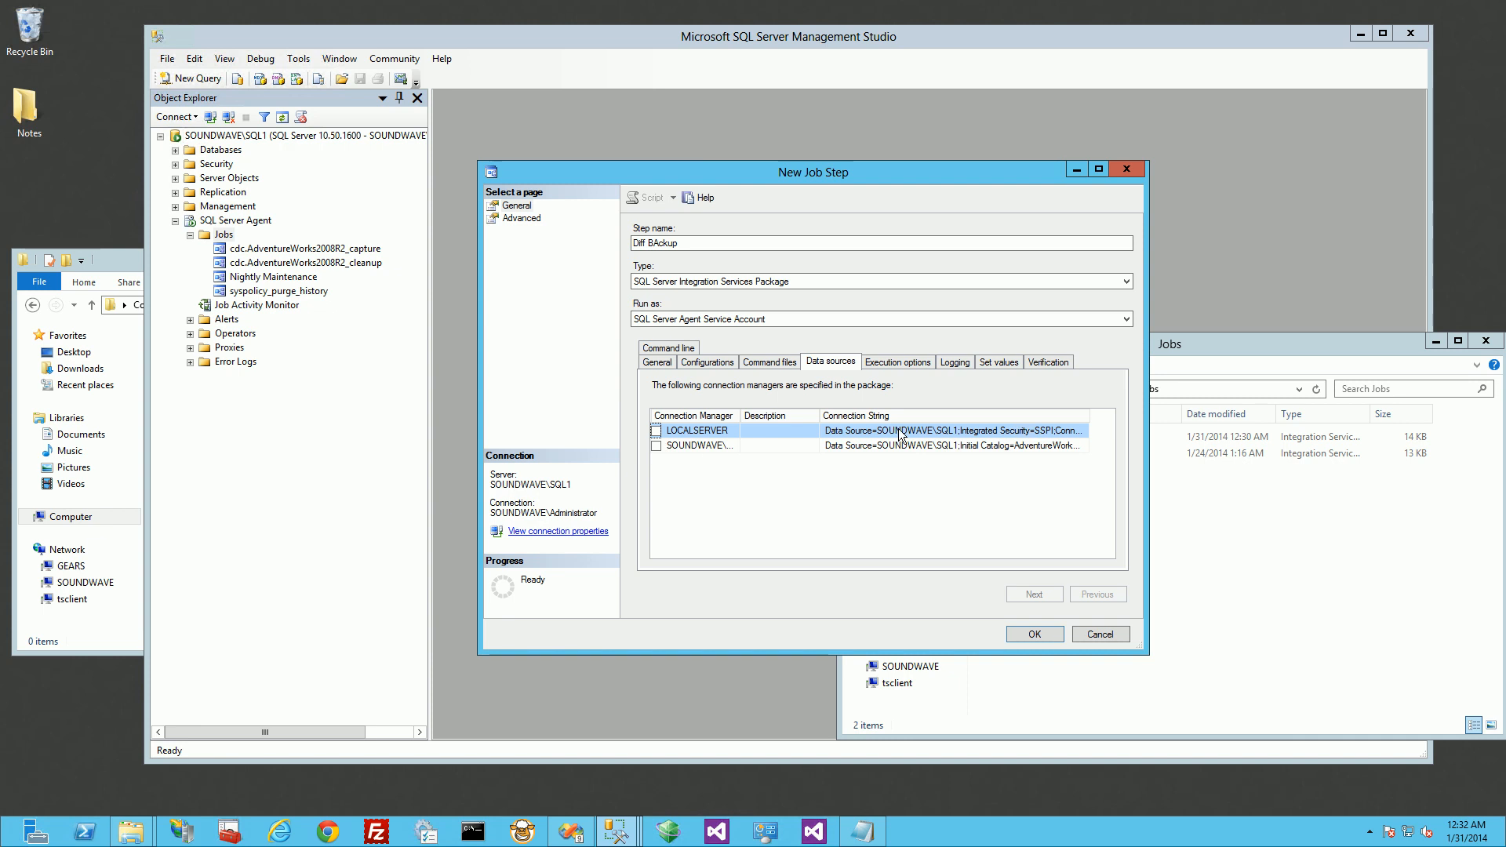
double_click(819, 415)
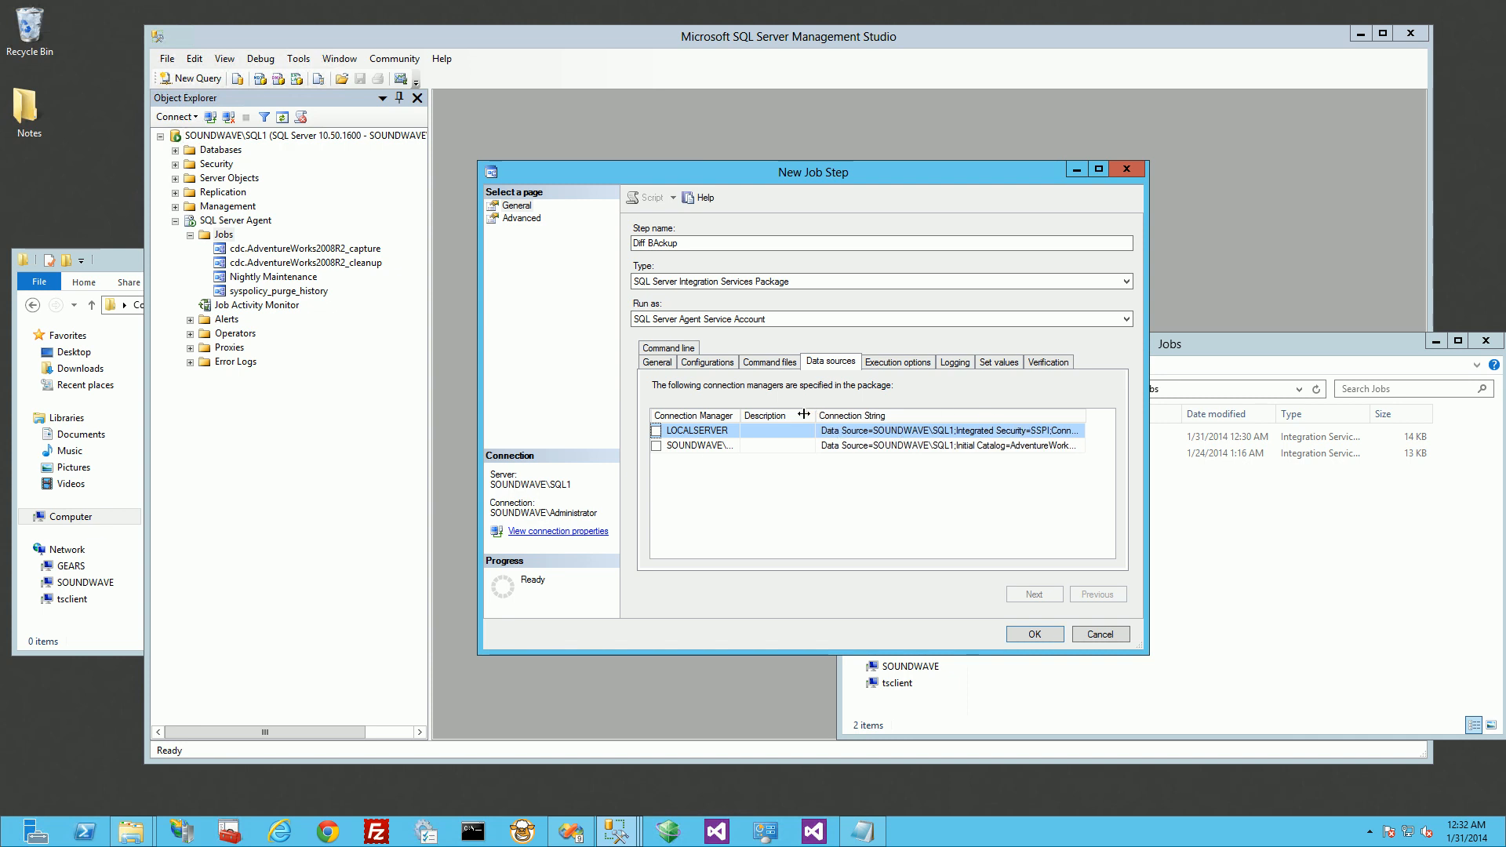
double_click(1072, 415)
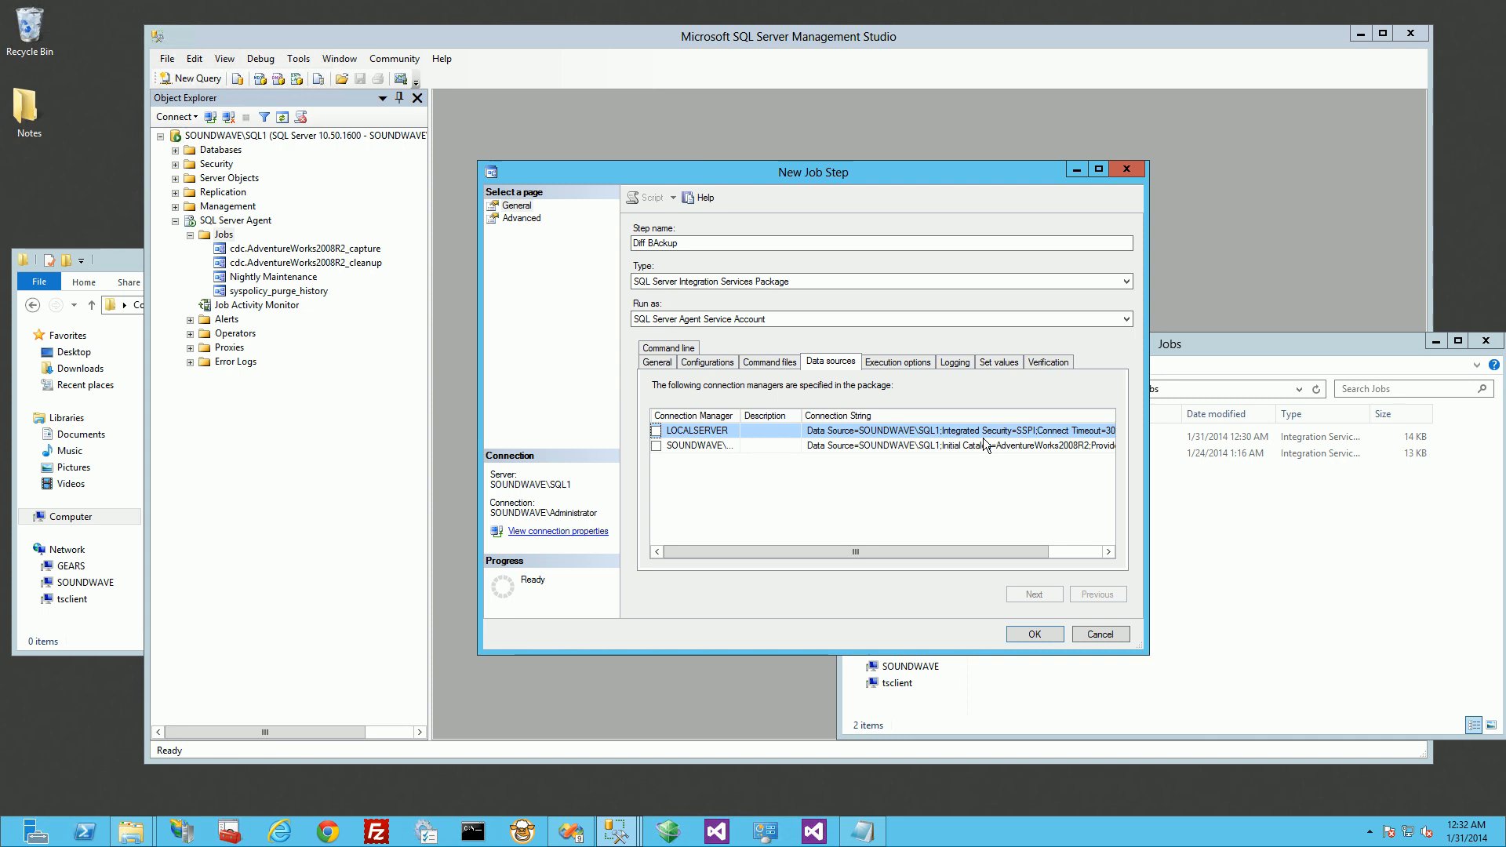
Step: Set the job step's on success action to "Quit the job reporting success" and save the step
click(522, 219)
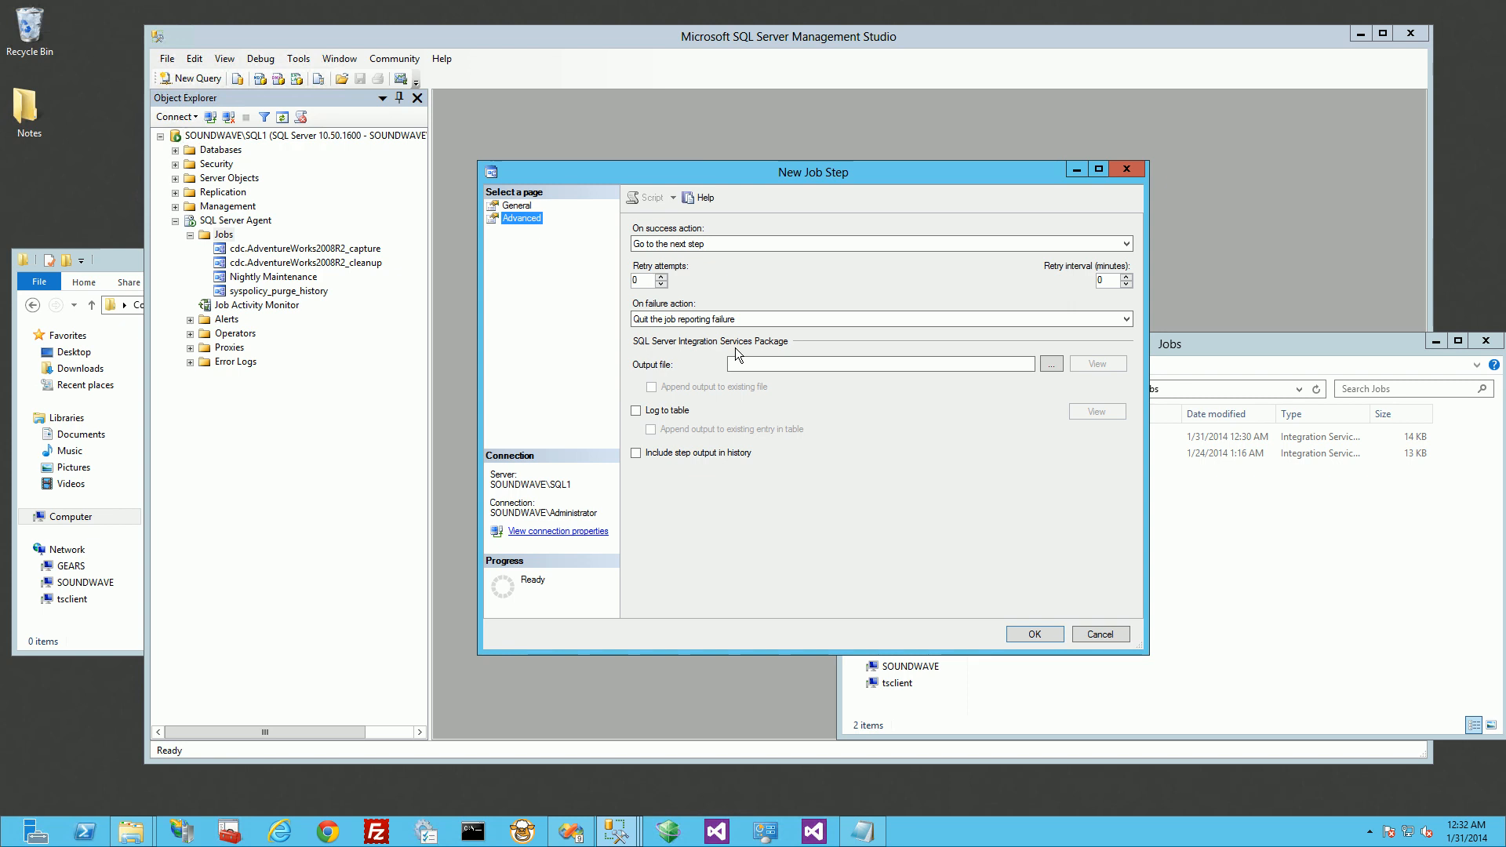
click(1024, 244)
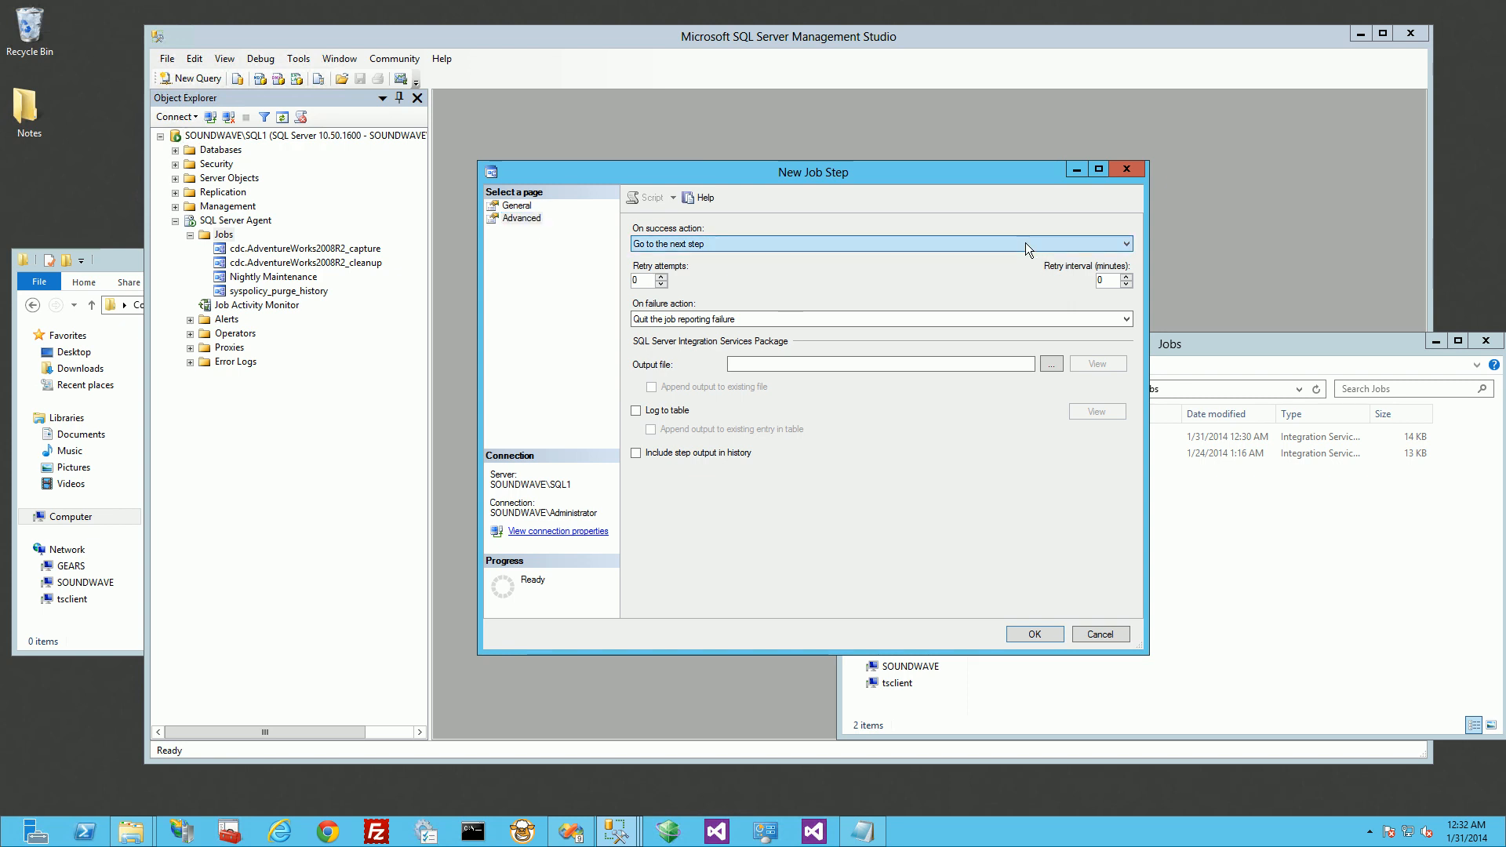
click(944, 268)
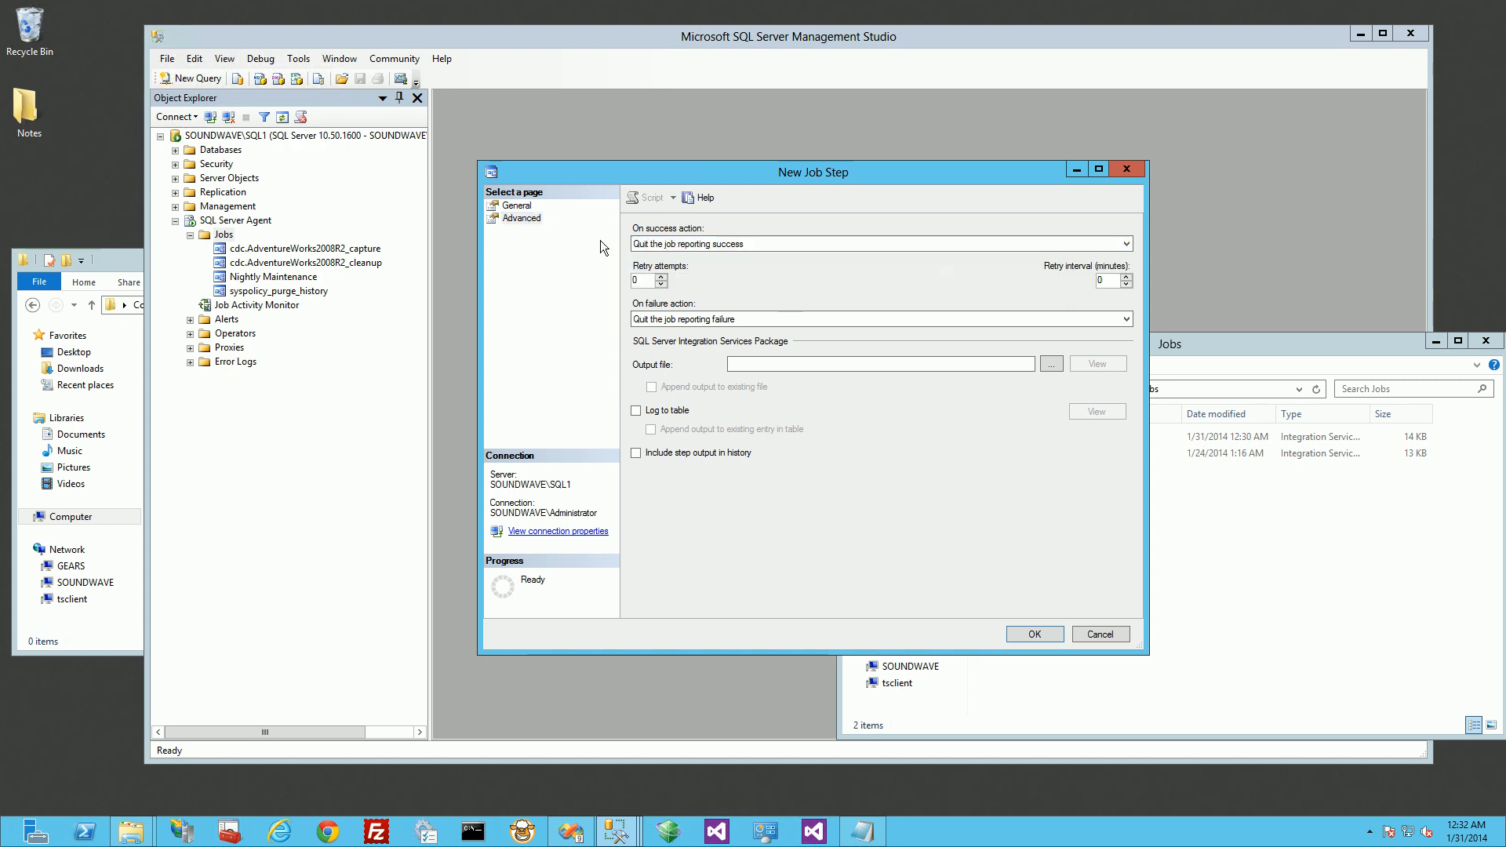
click(515, 206)
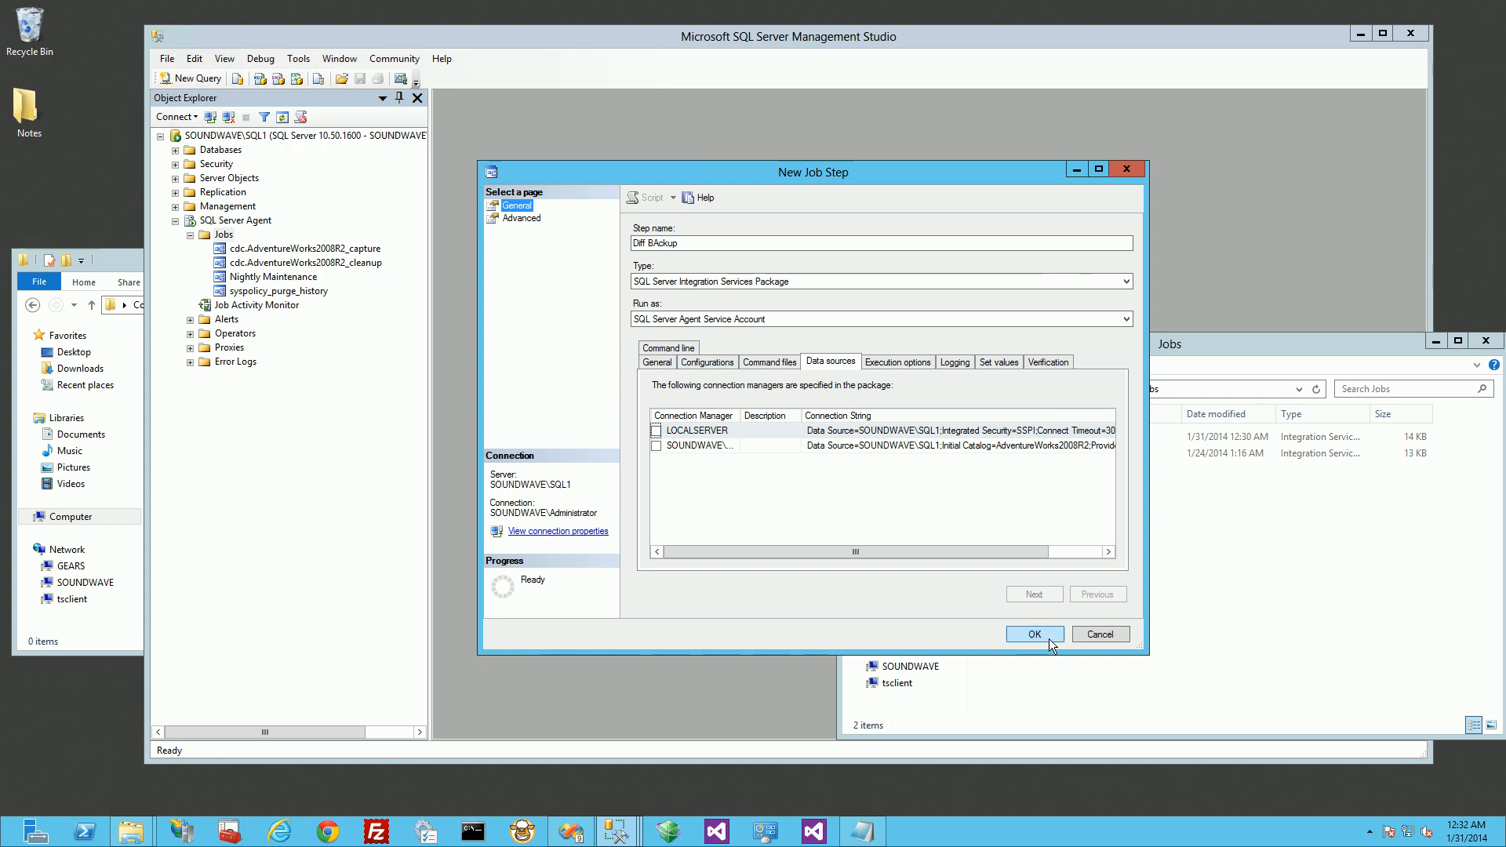
click(657, 363)
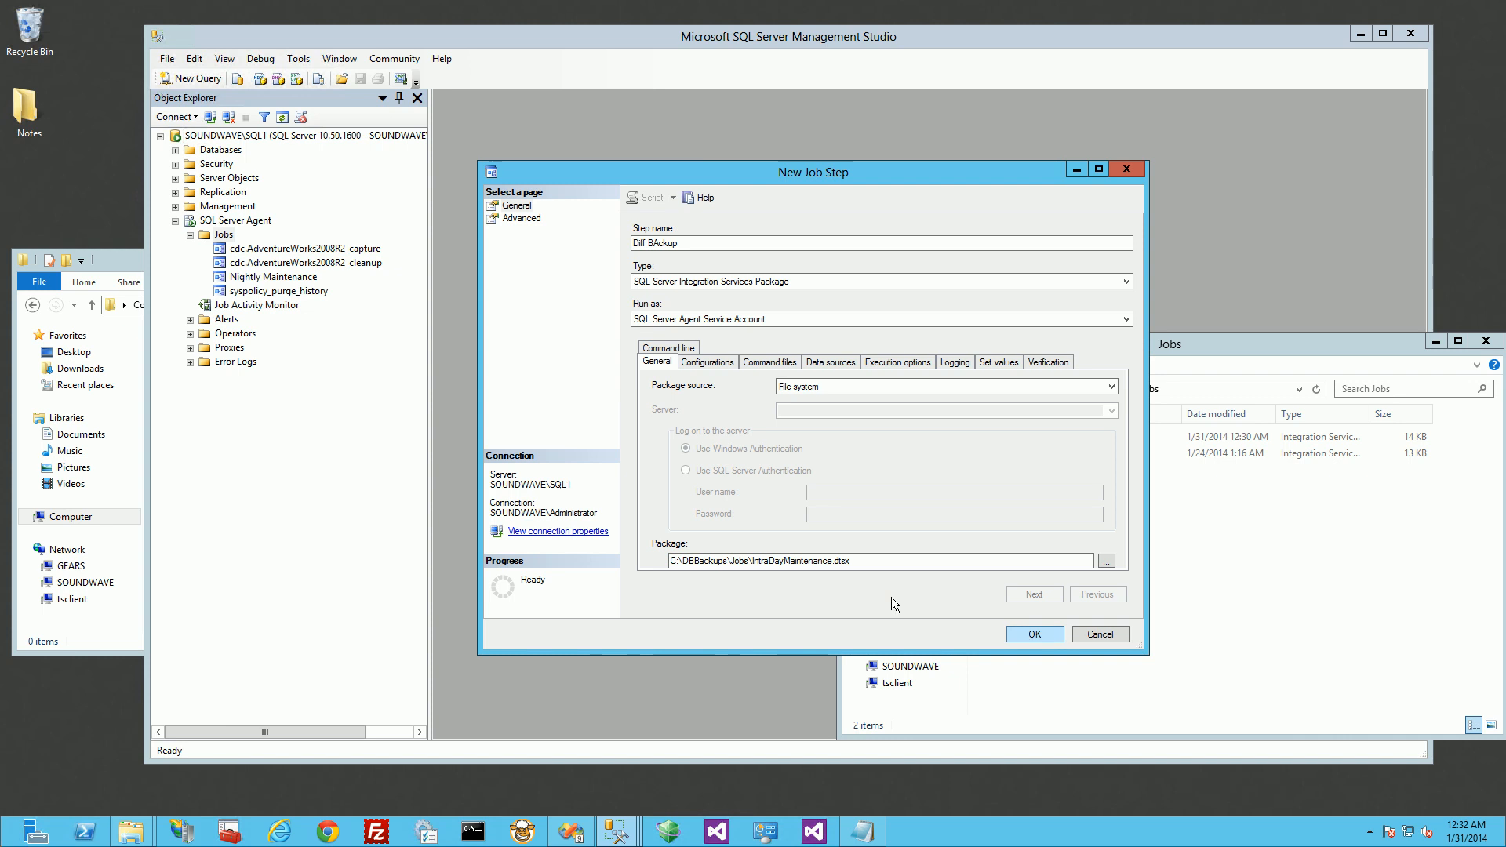
click(1030, 637)
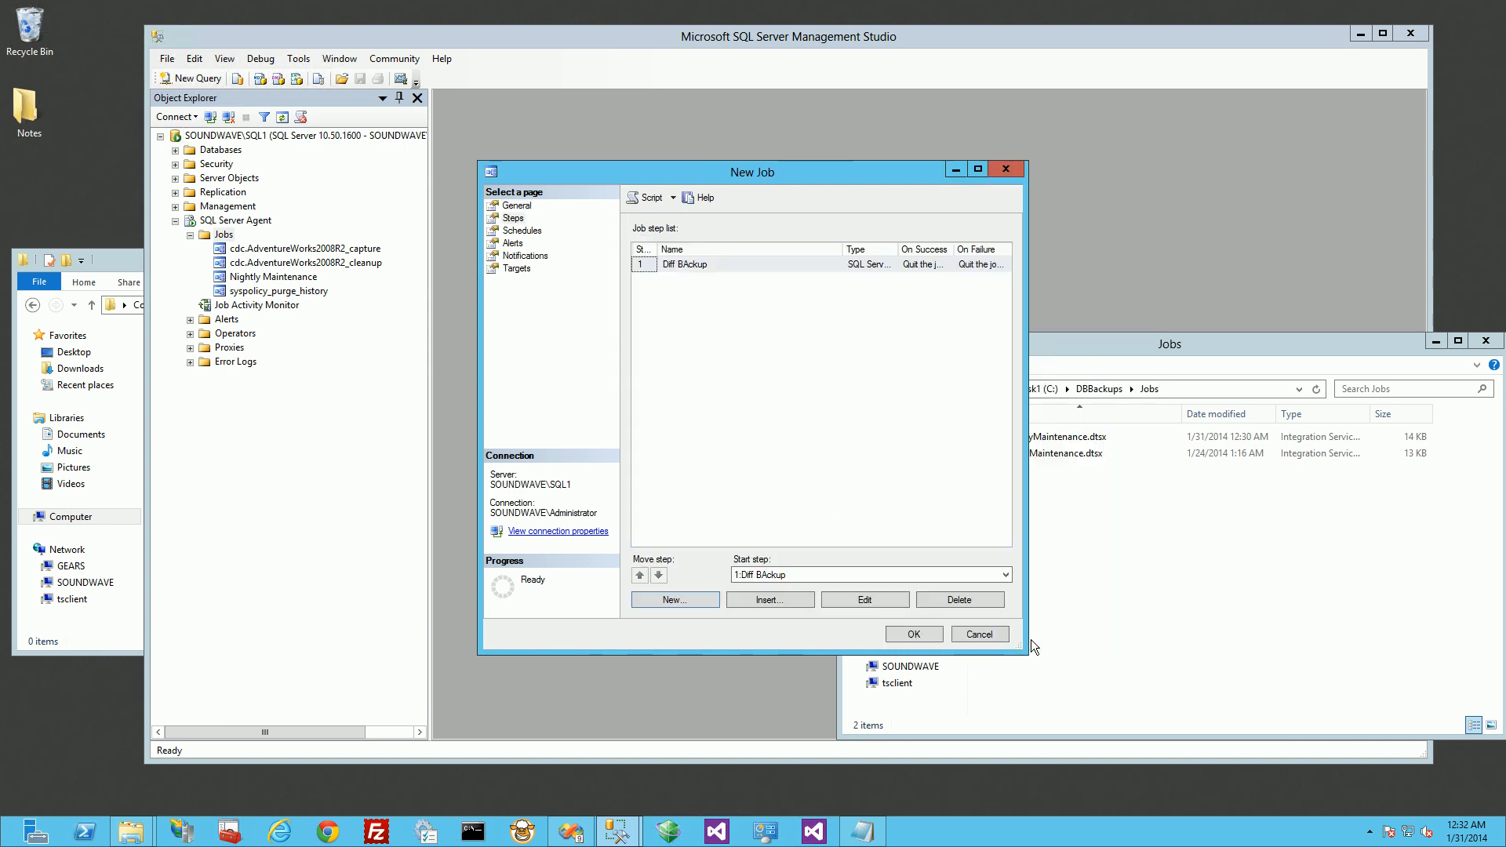
Step: Add a new recurring schedule to the job, named "2 Minute Schedule", that occurs daily
click(522, 230)
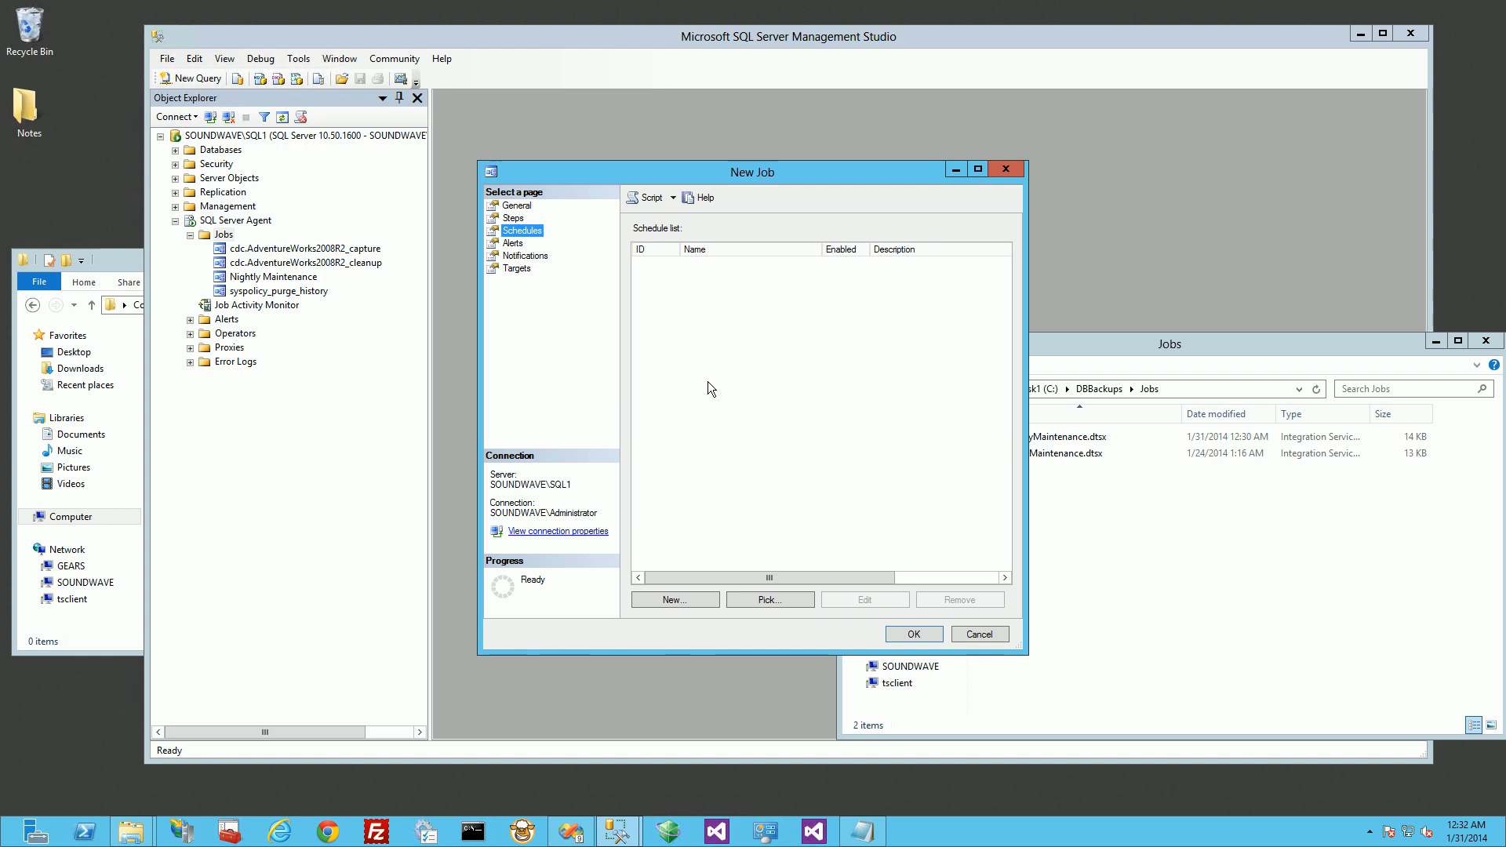
click(675, 600)
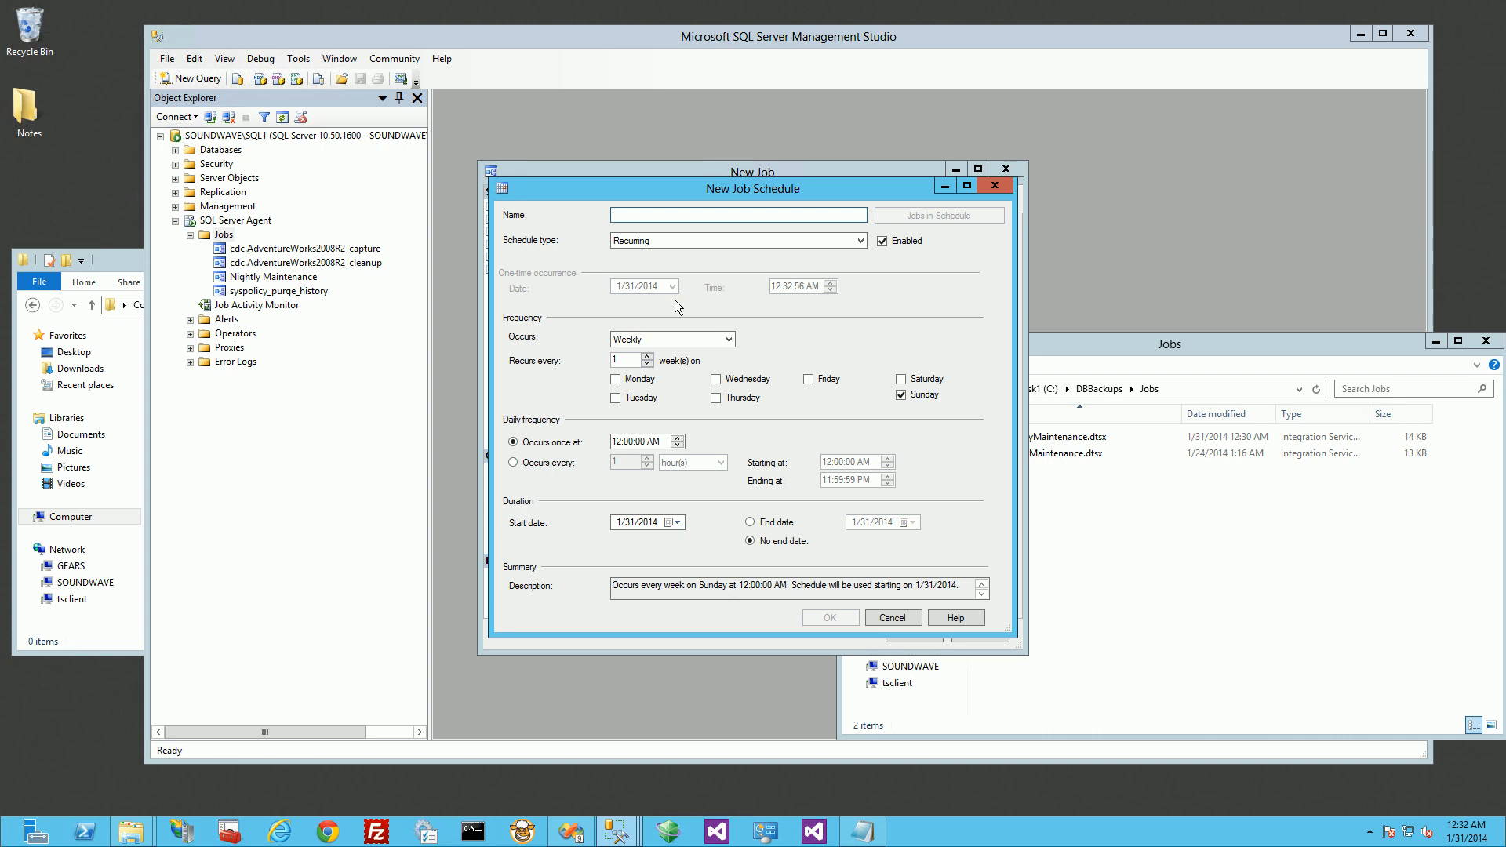
text(2 Minute Schedule)
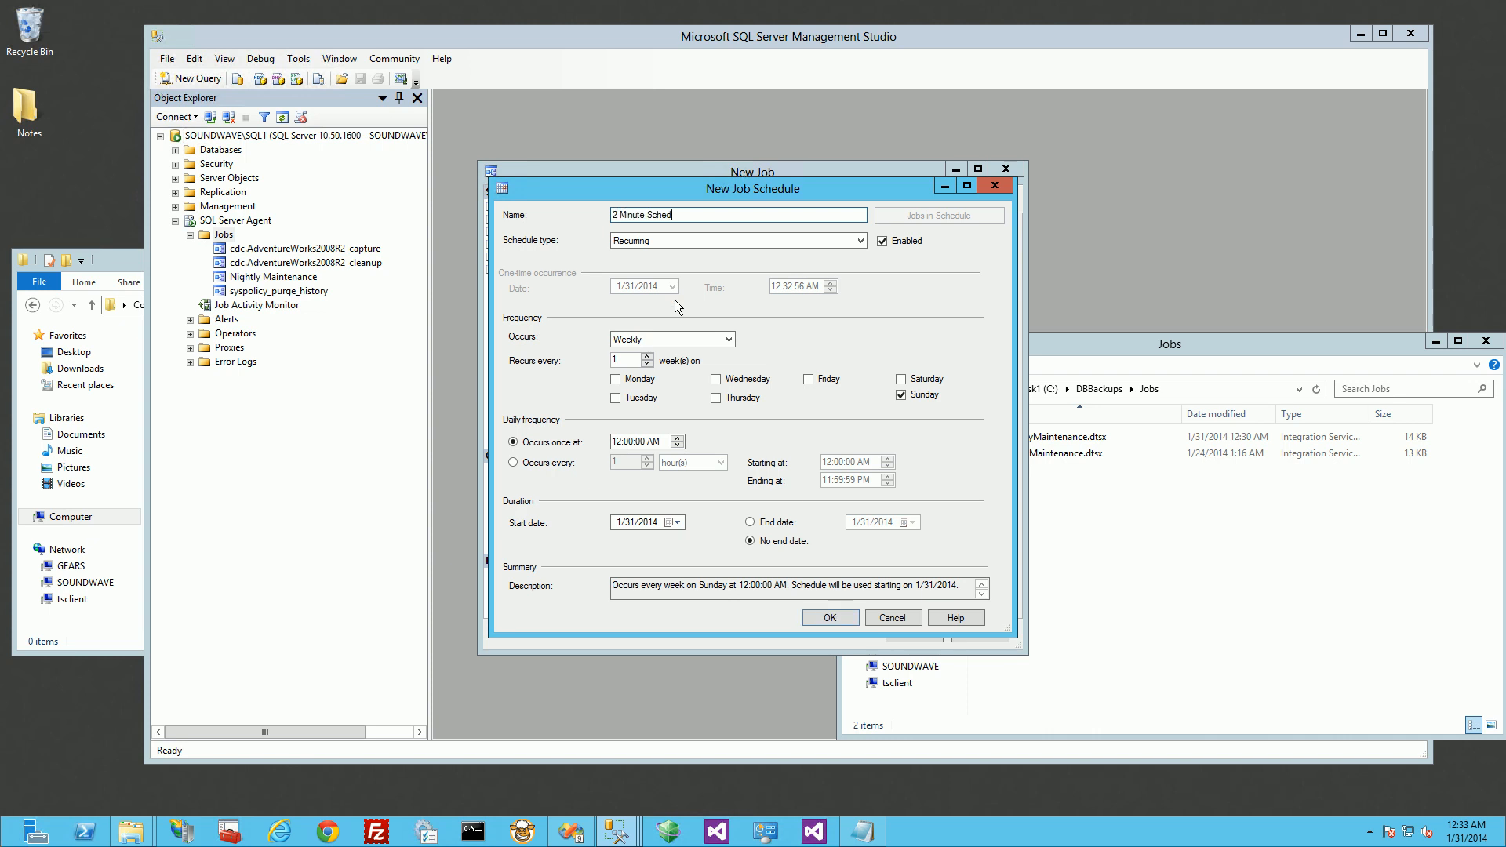
click(676, 339)
click(667, 356)
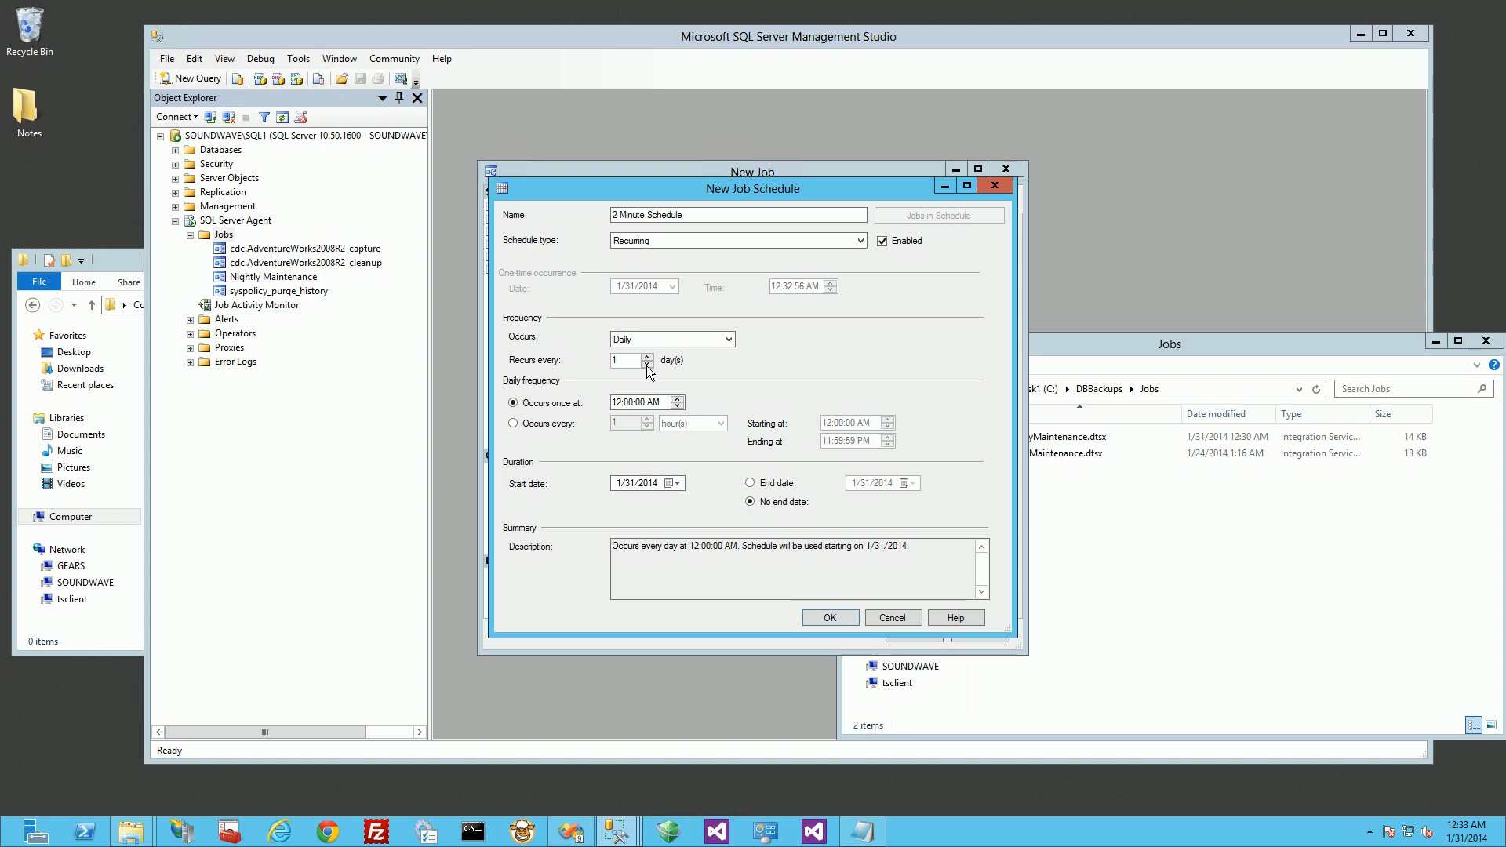
Step: Make the schedule's daily frequency occur every 2 minutes, and save both the schedule and the new job
click(569, 424)
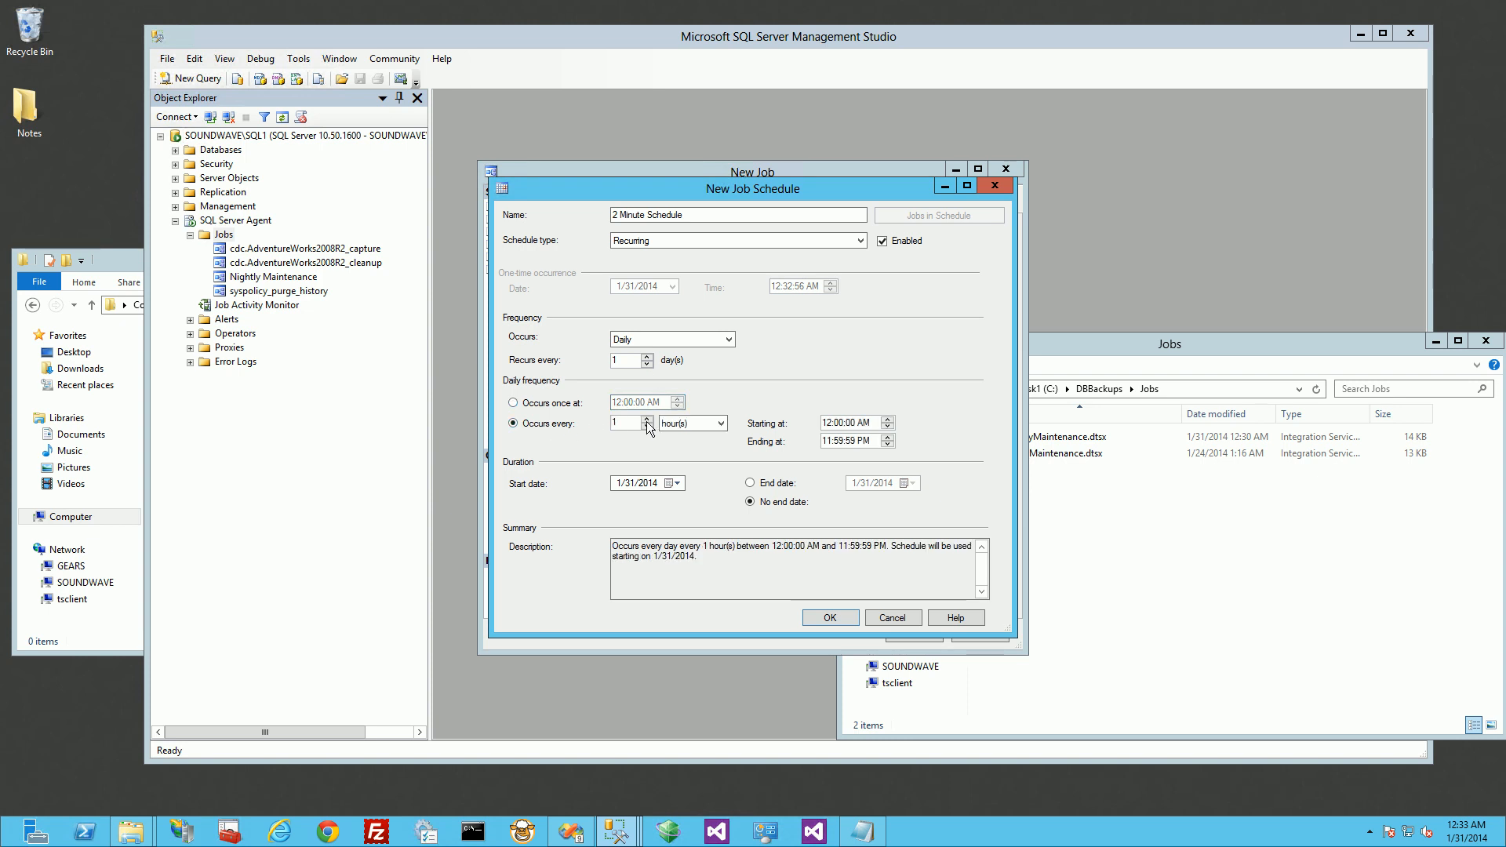
click(648, 419)
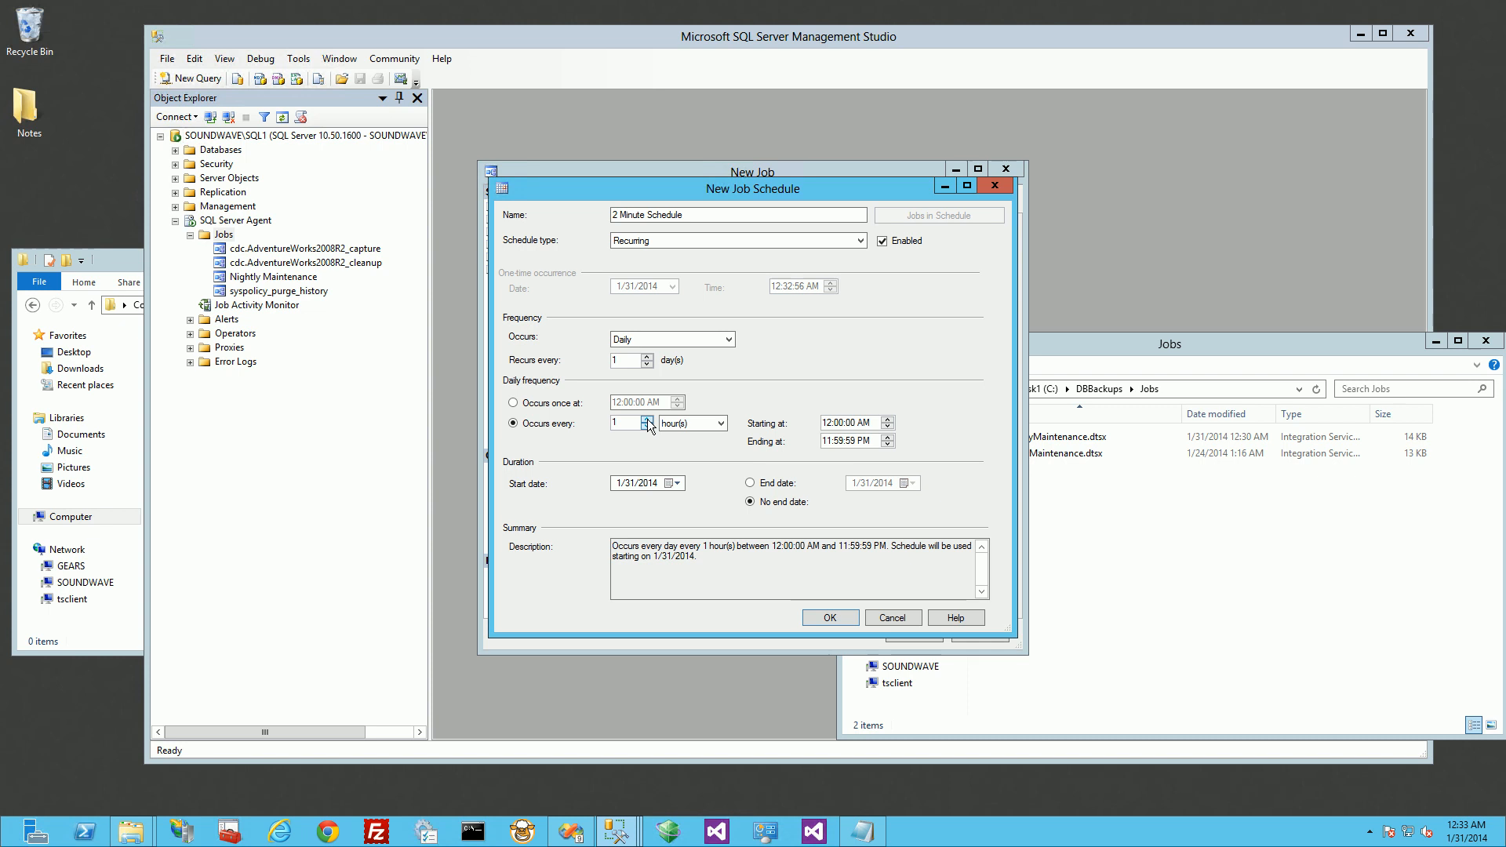
click(720, 423)
click(704, 449)
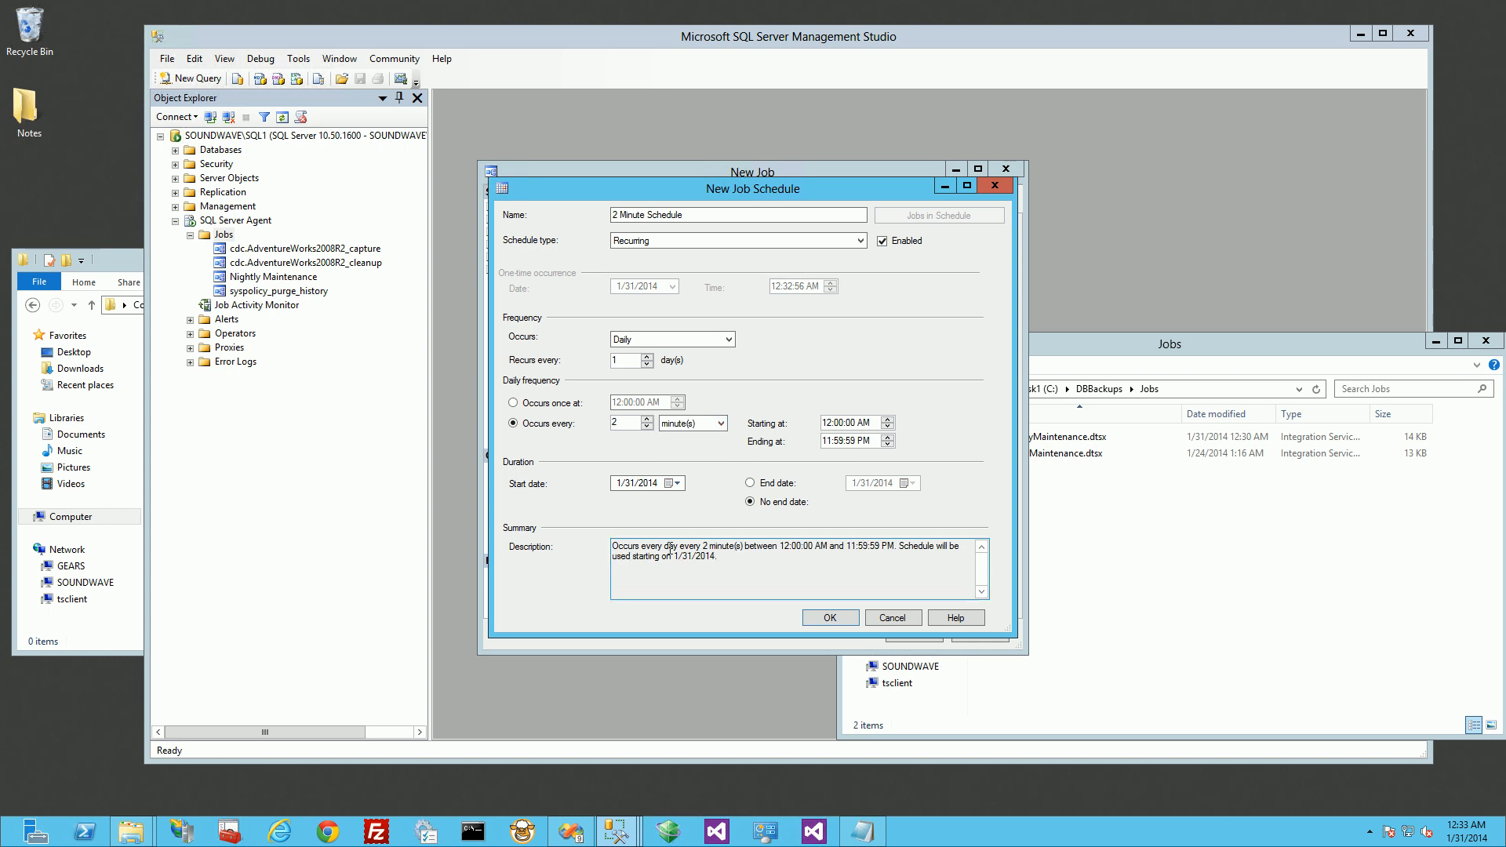
drag(680, 547, 793, 579)
click(793, 579)
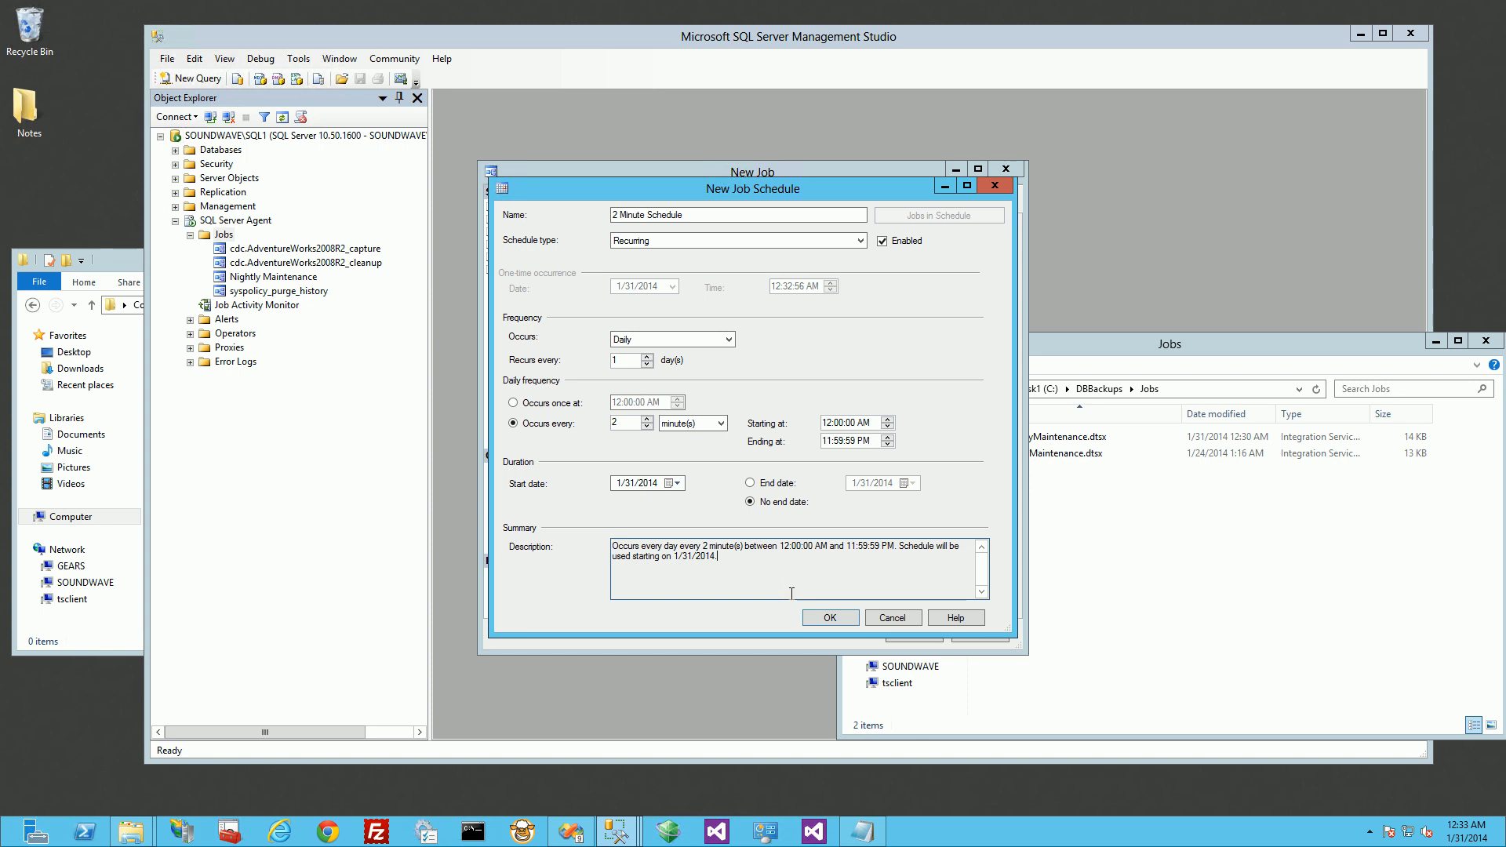
click(840, 623)
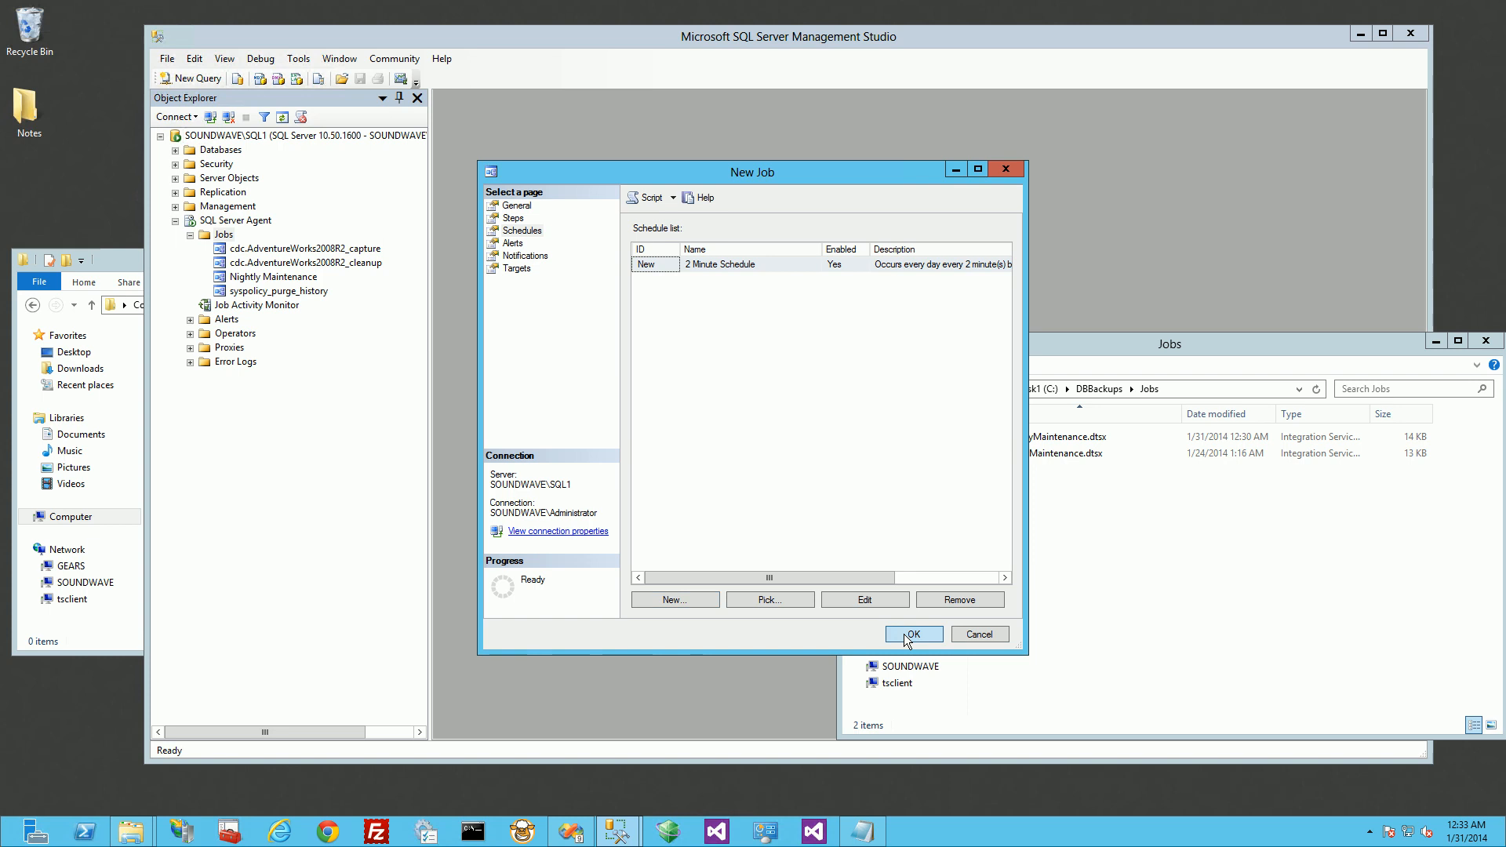
click(908, 639)
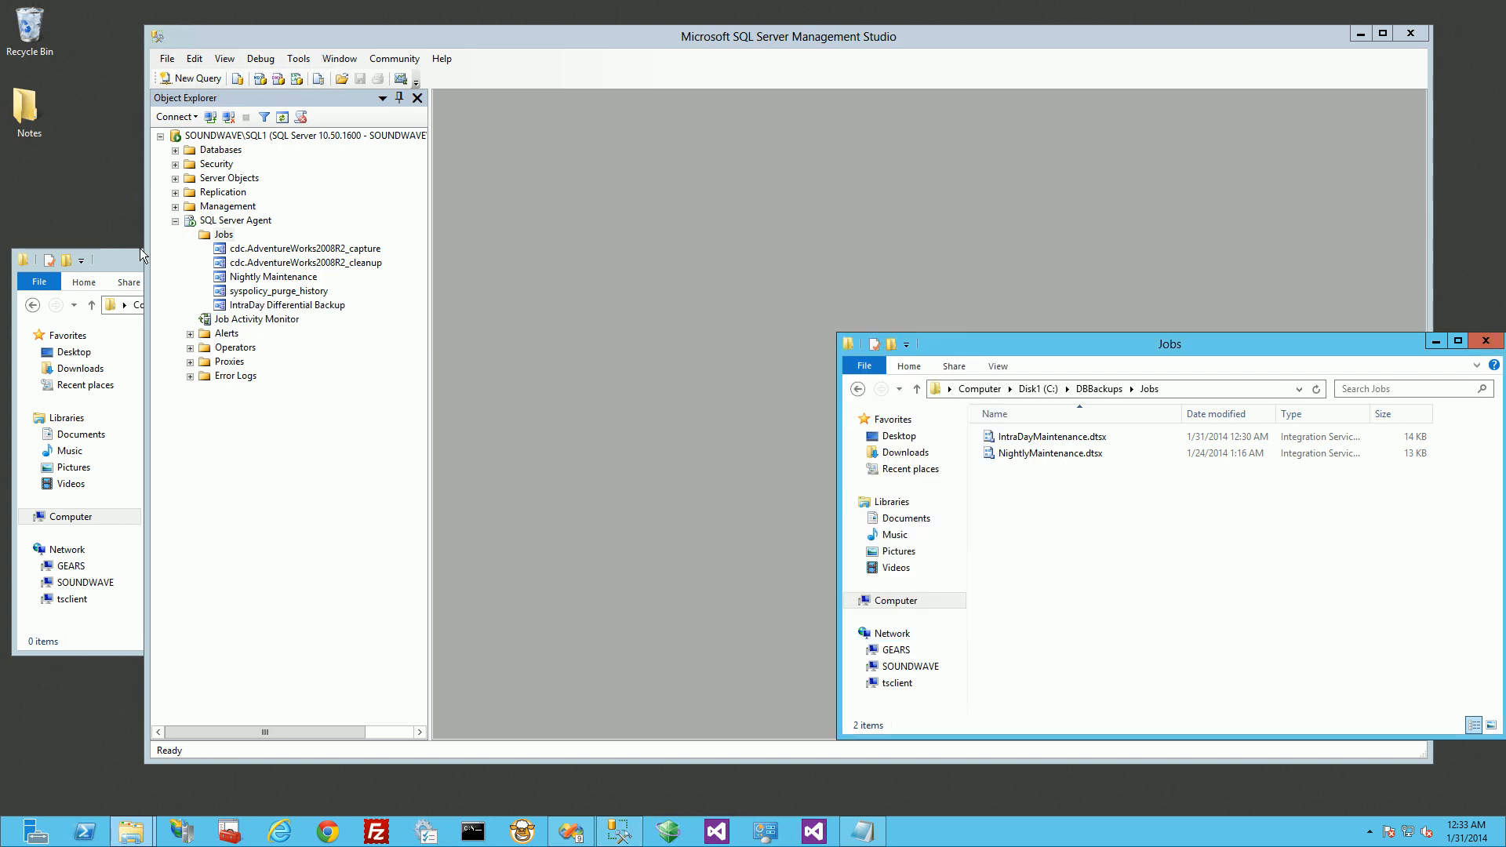
Step: Bring the Differential backup folder window forward and reposition it, and start the IntraDay Differential Backup job in SQL Server Management Studio
click(138, 270)
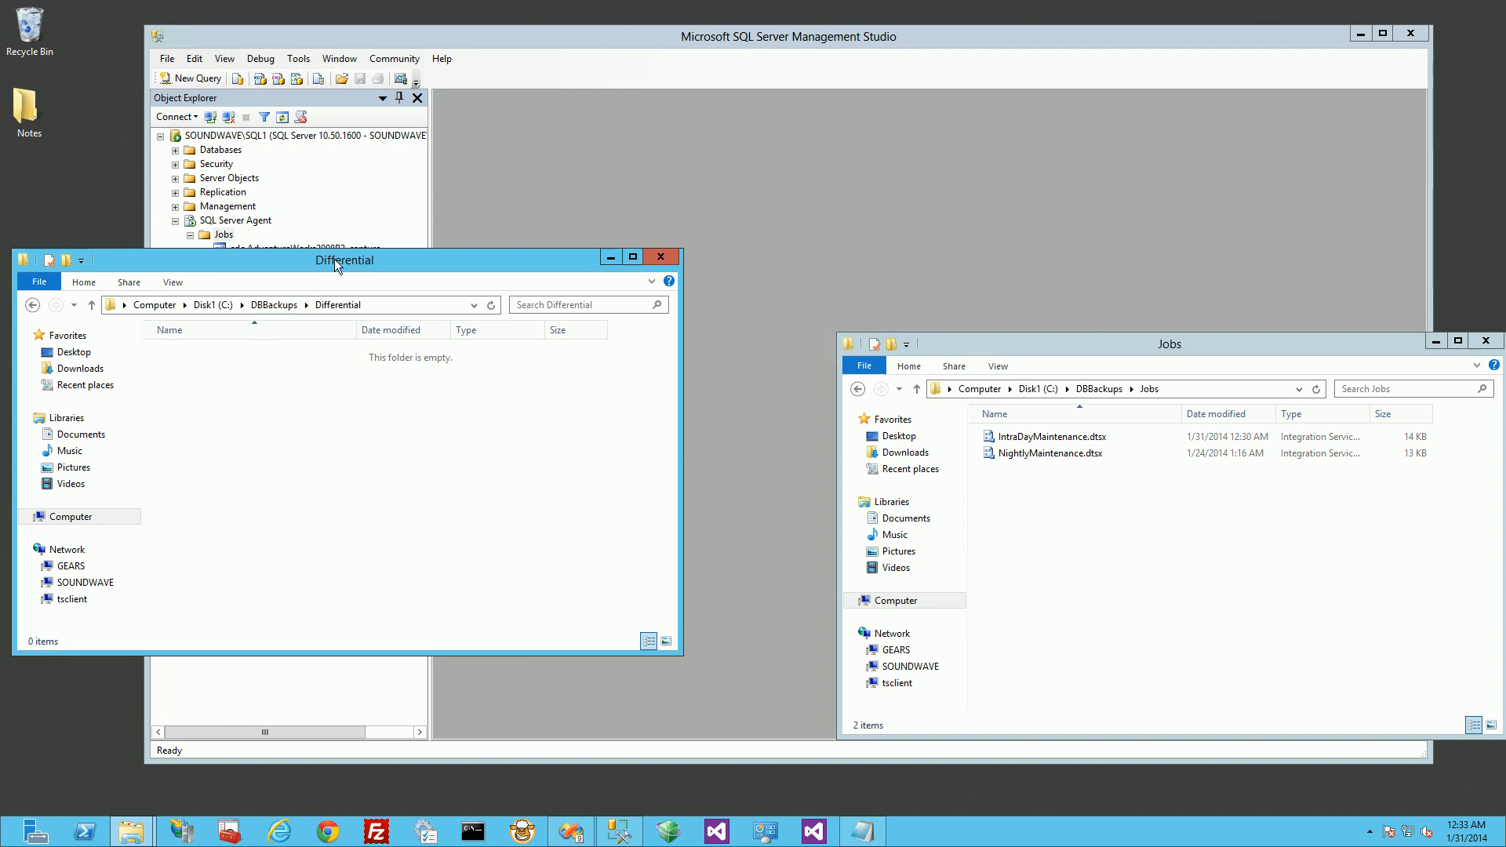
drag(420, 259, 957, 404)
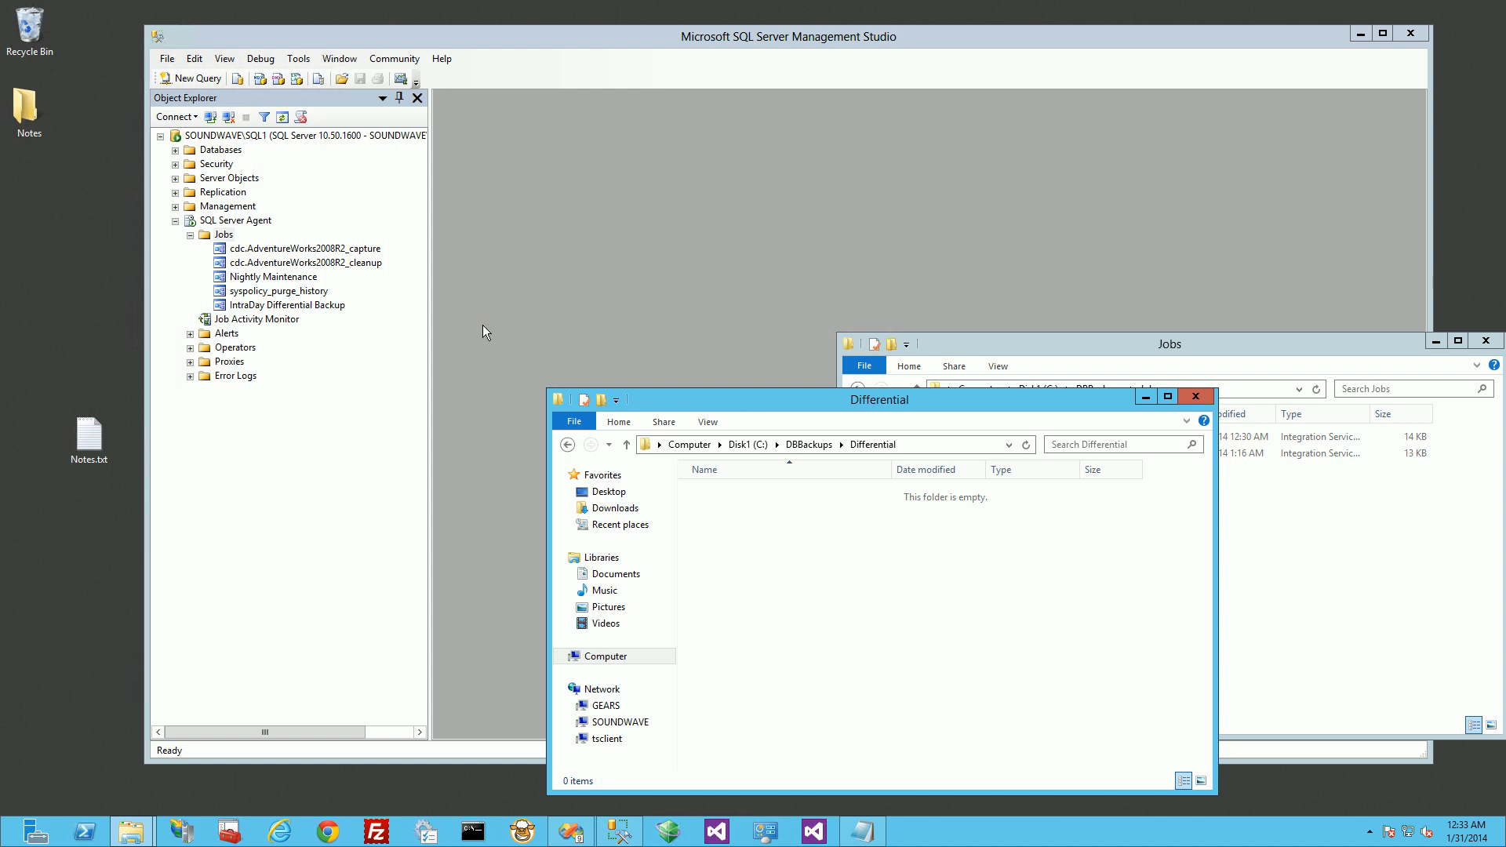
click(462, 323)
right_click(307, 305)
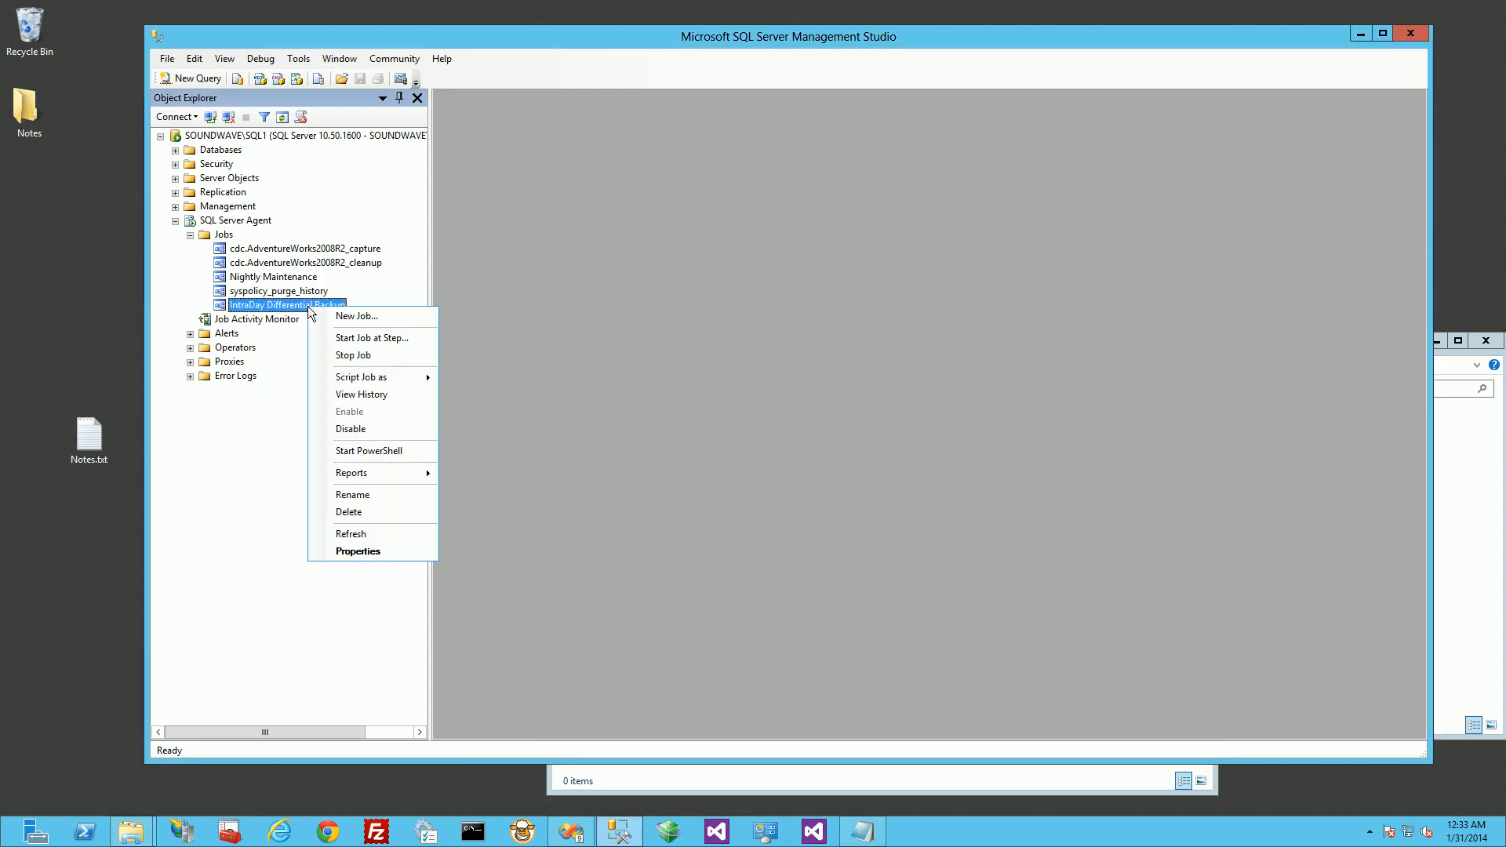
click(354, 339)
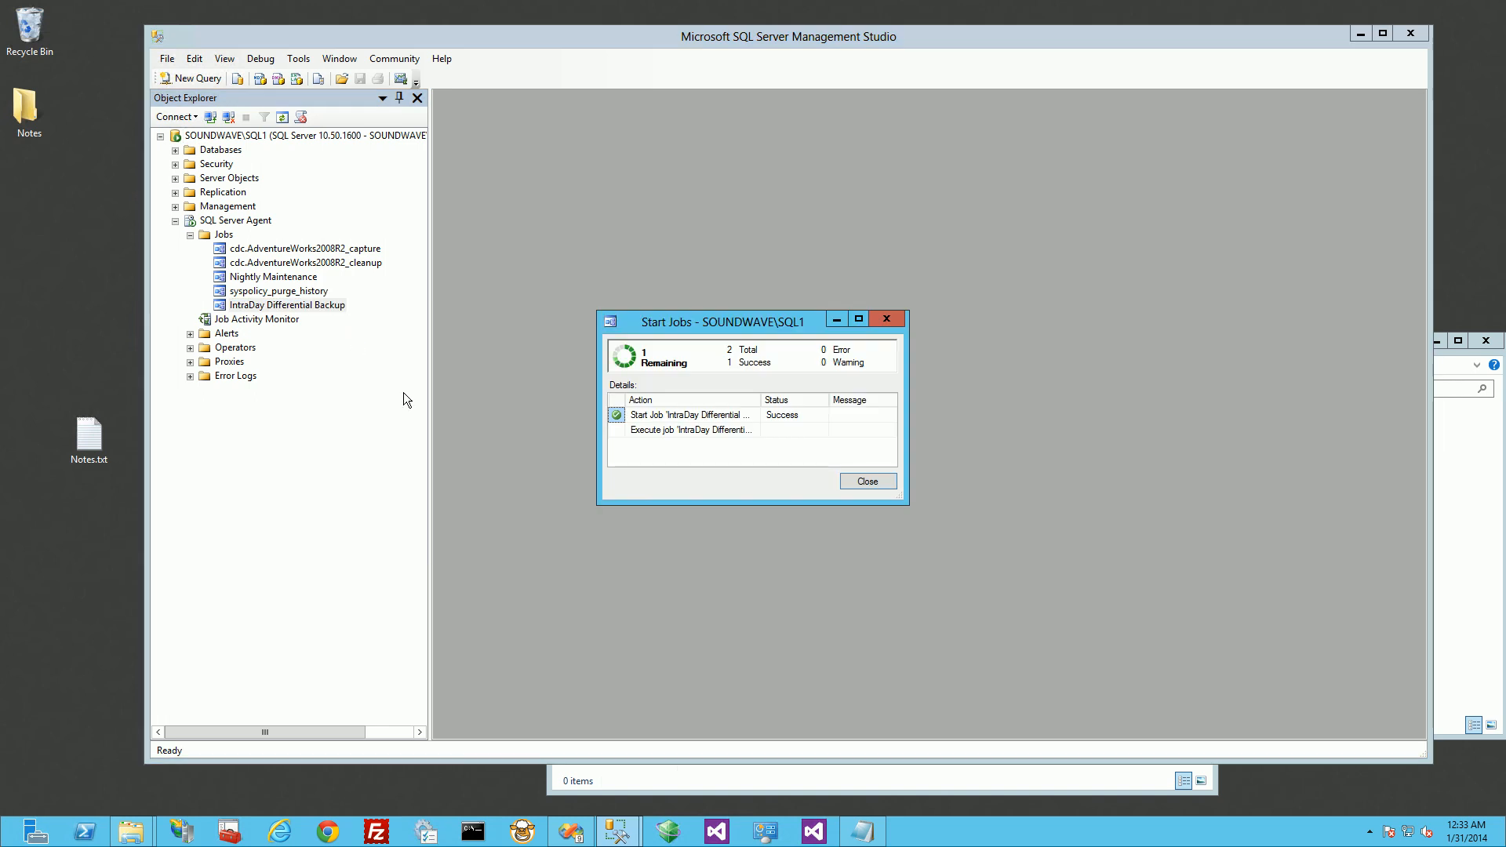
Step: Switch to the Differential folder in File Explorer and open its AdventureWorks2008R2 subfolder to check the backup files
click(717, 792)
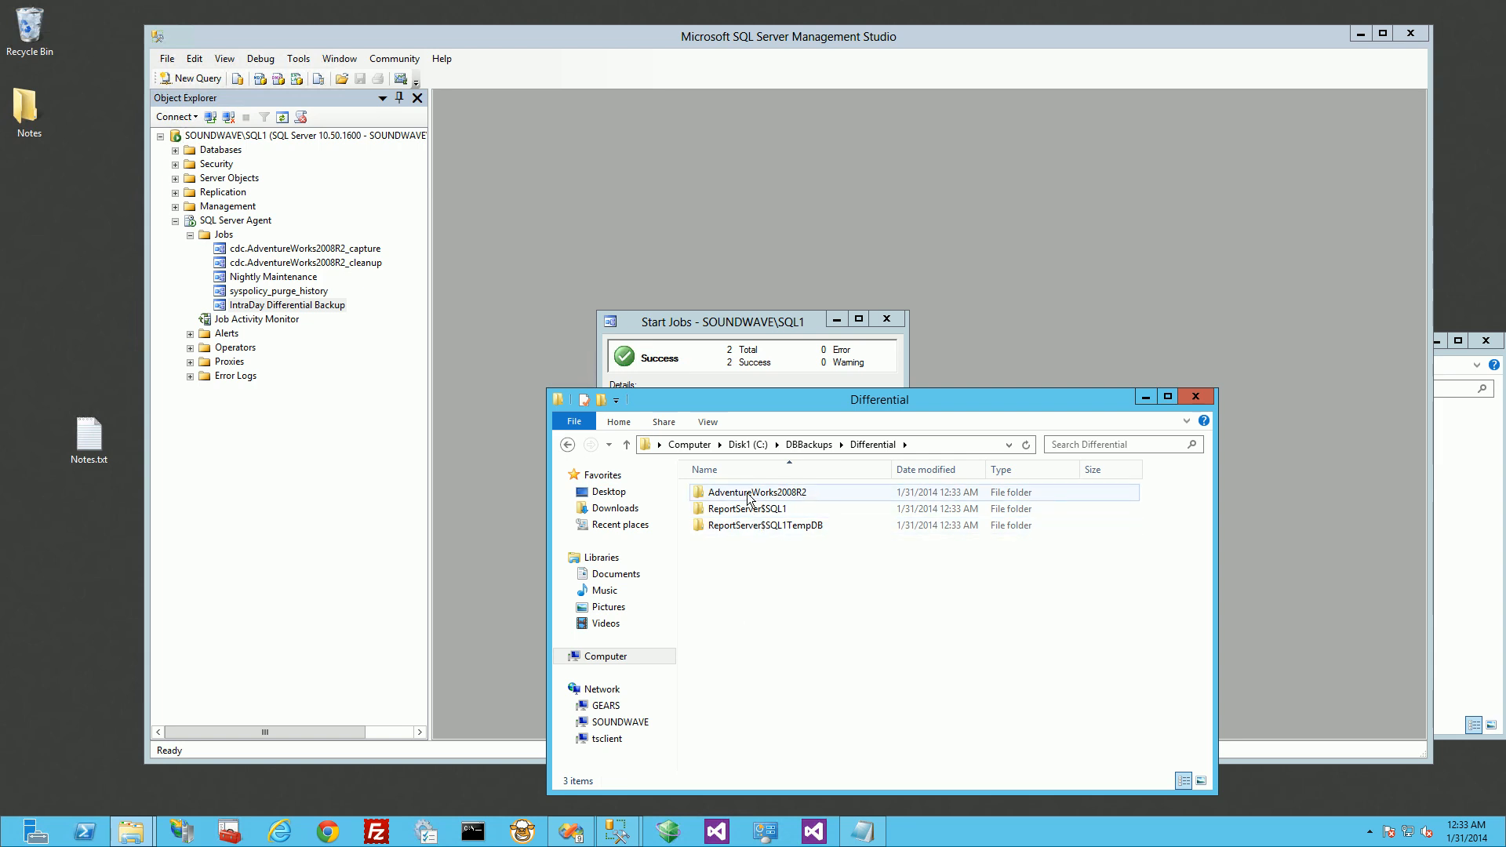
drag(766, 402, 299, 441)
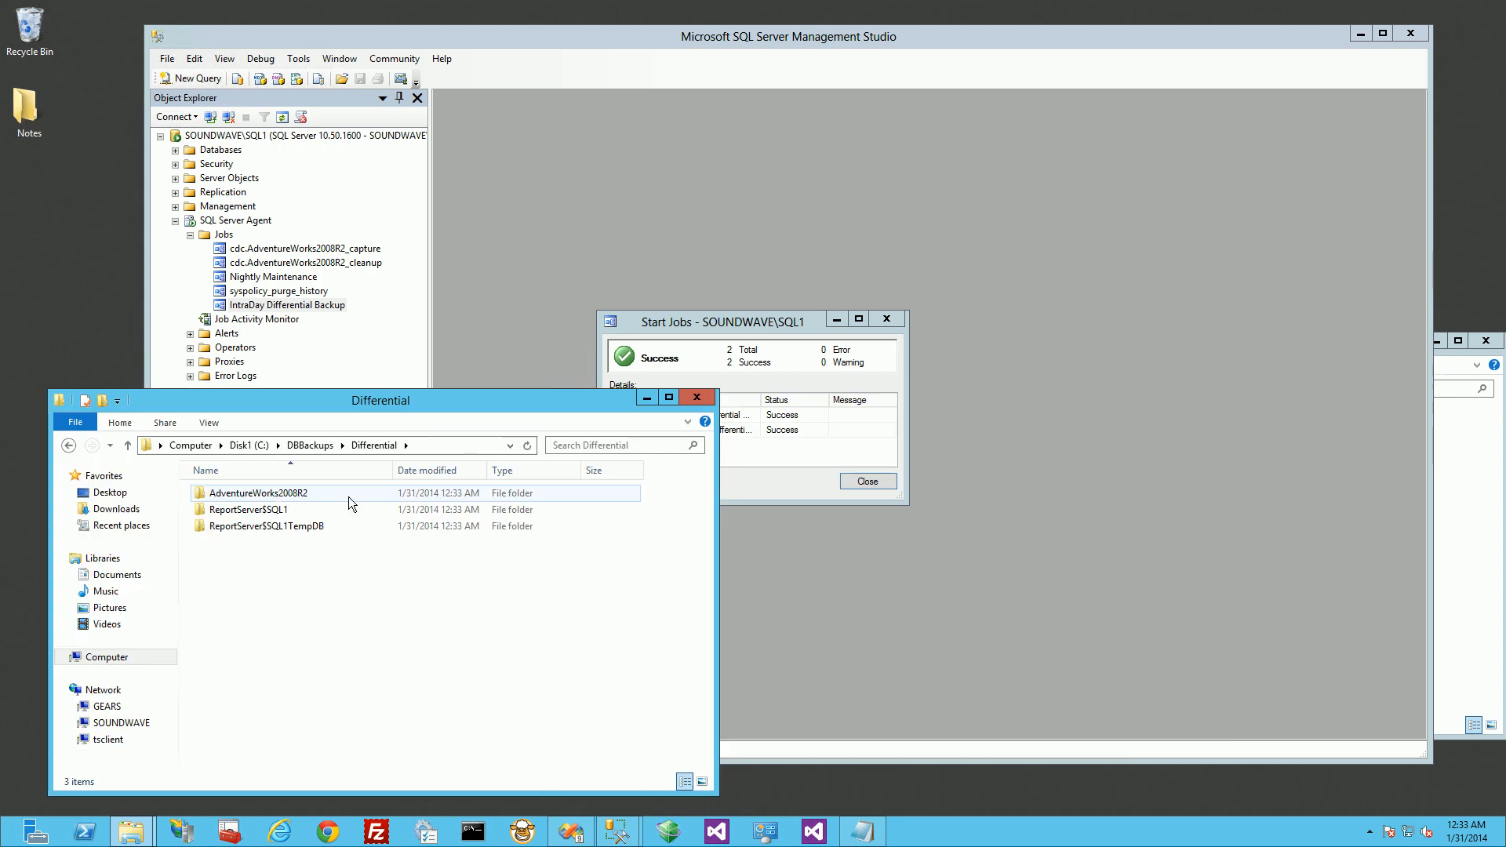
double_click(275, 495)
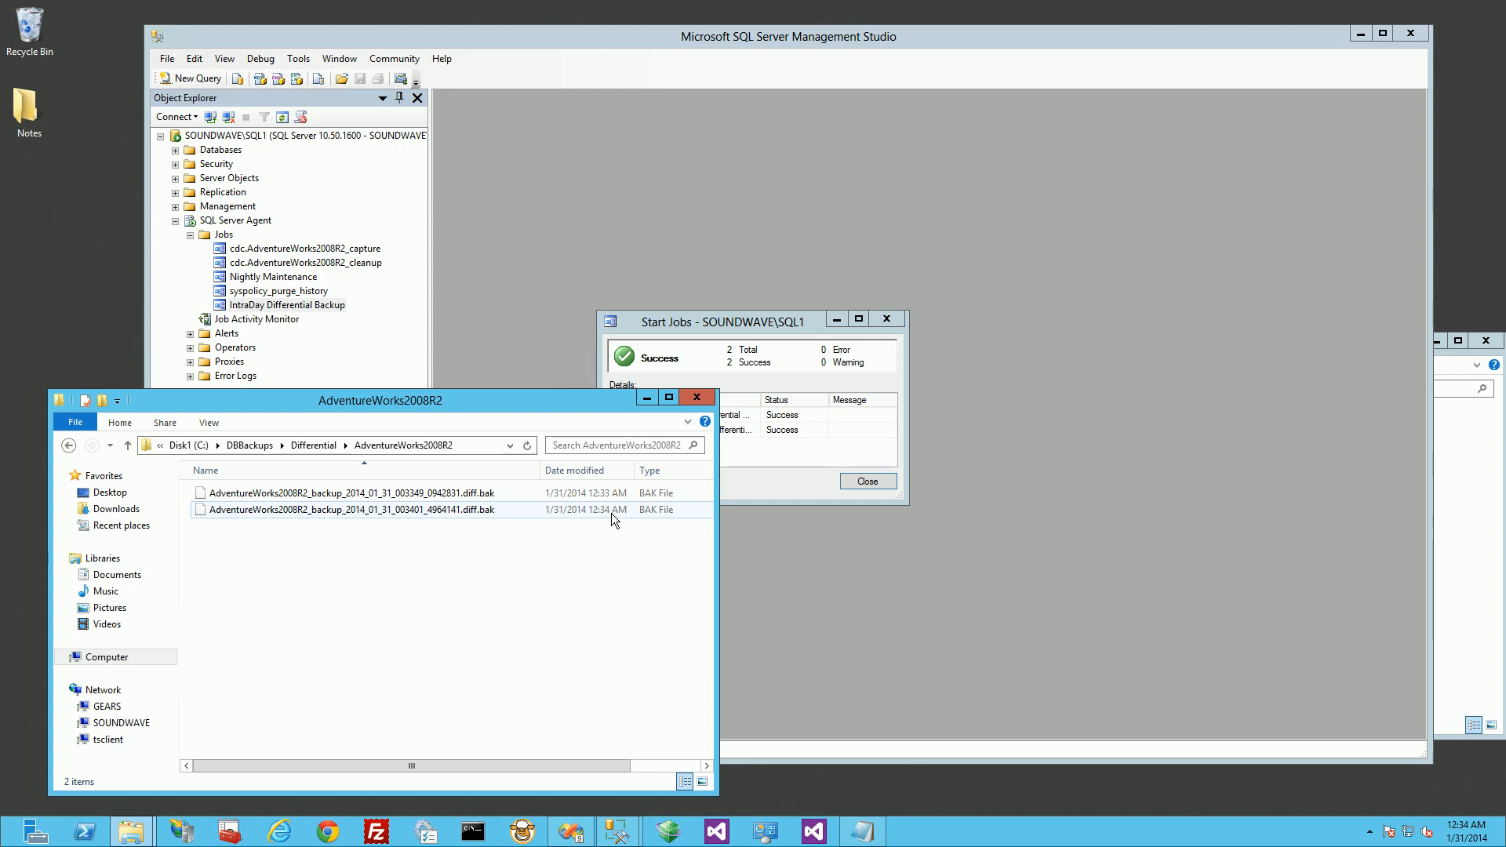
drag(515, 401, 480, 397)
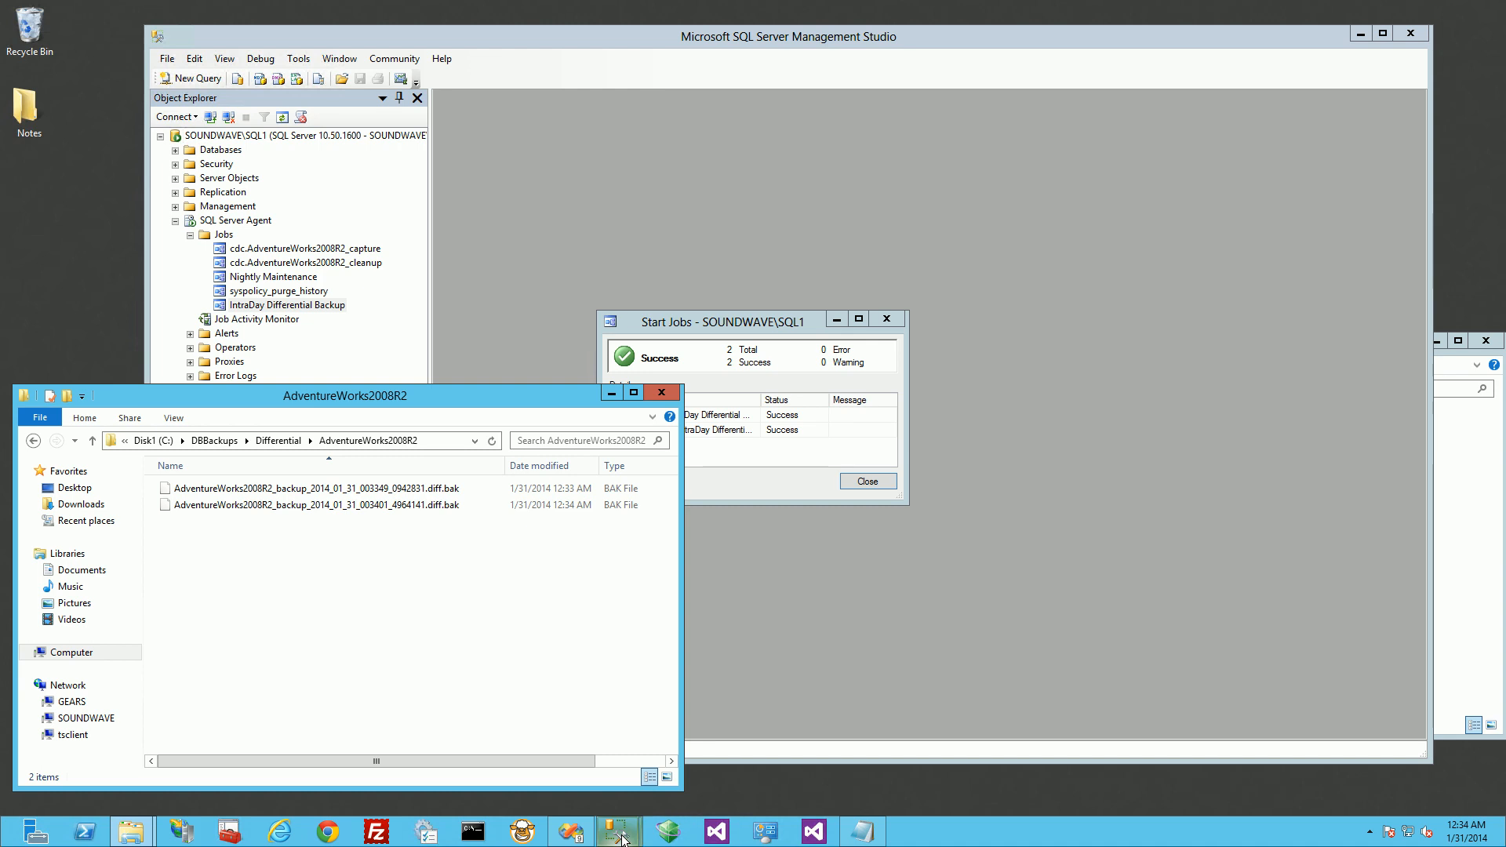
Step: Switch to Visual Studio and show the IntraDayMaintenance.dtsx control flow, glancing back at the AdventureWorks2008R2 backup folder
mouse_move(607, 837)
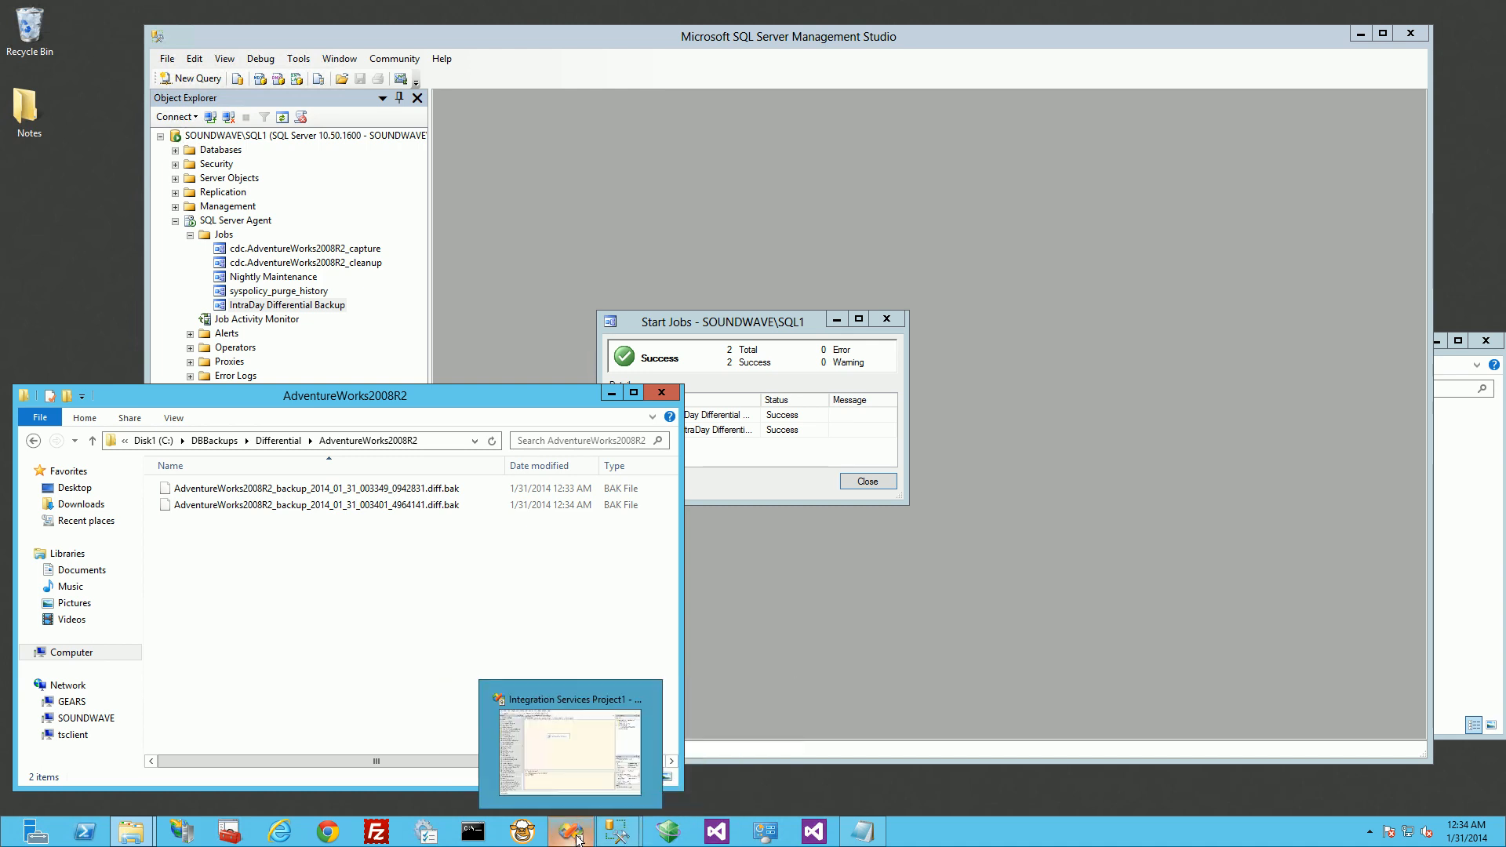
click(715, 684)
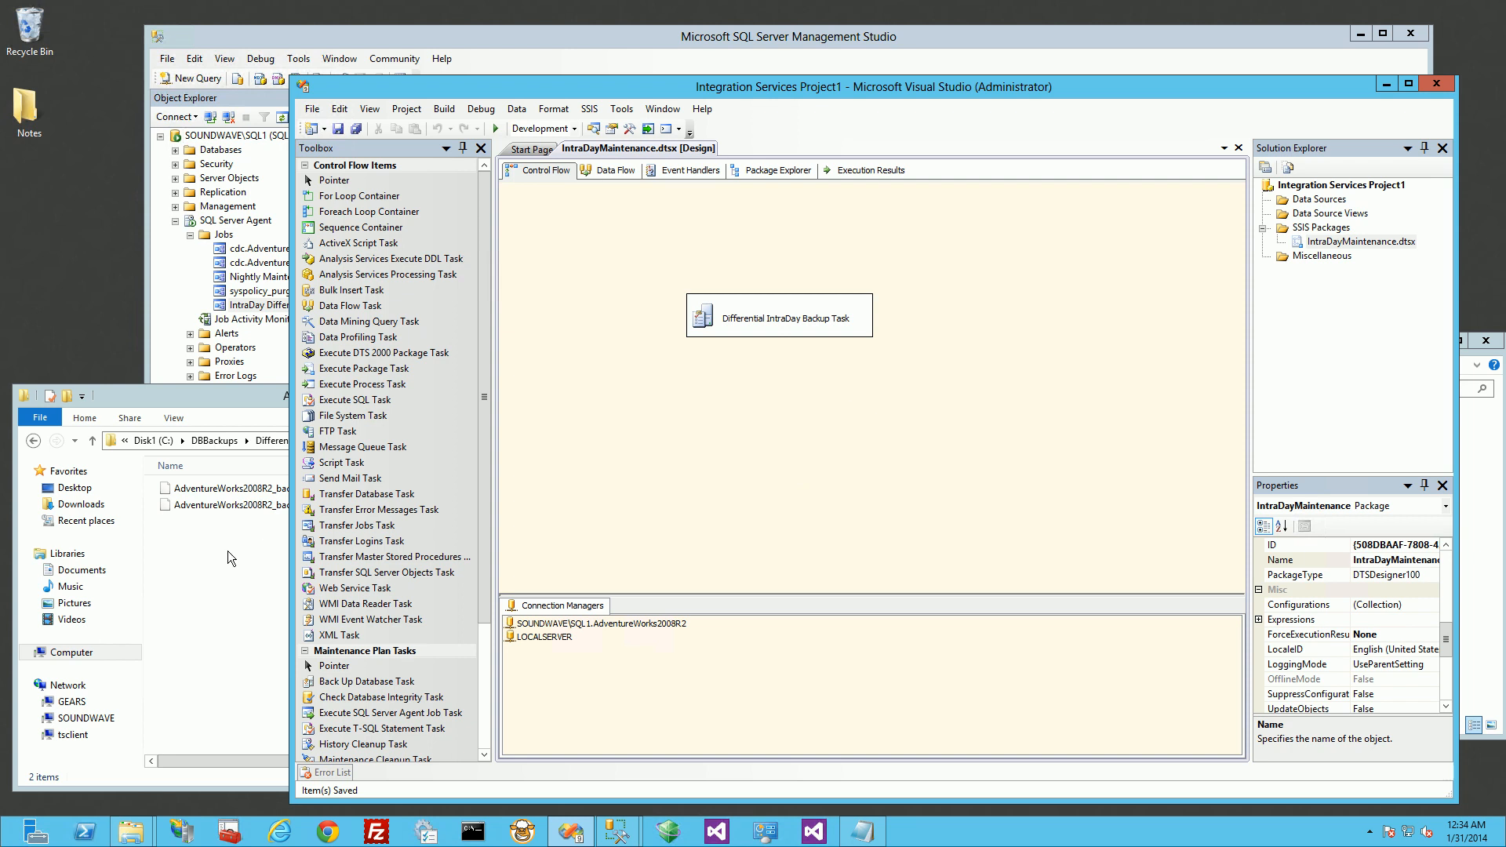
click(215, 393)
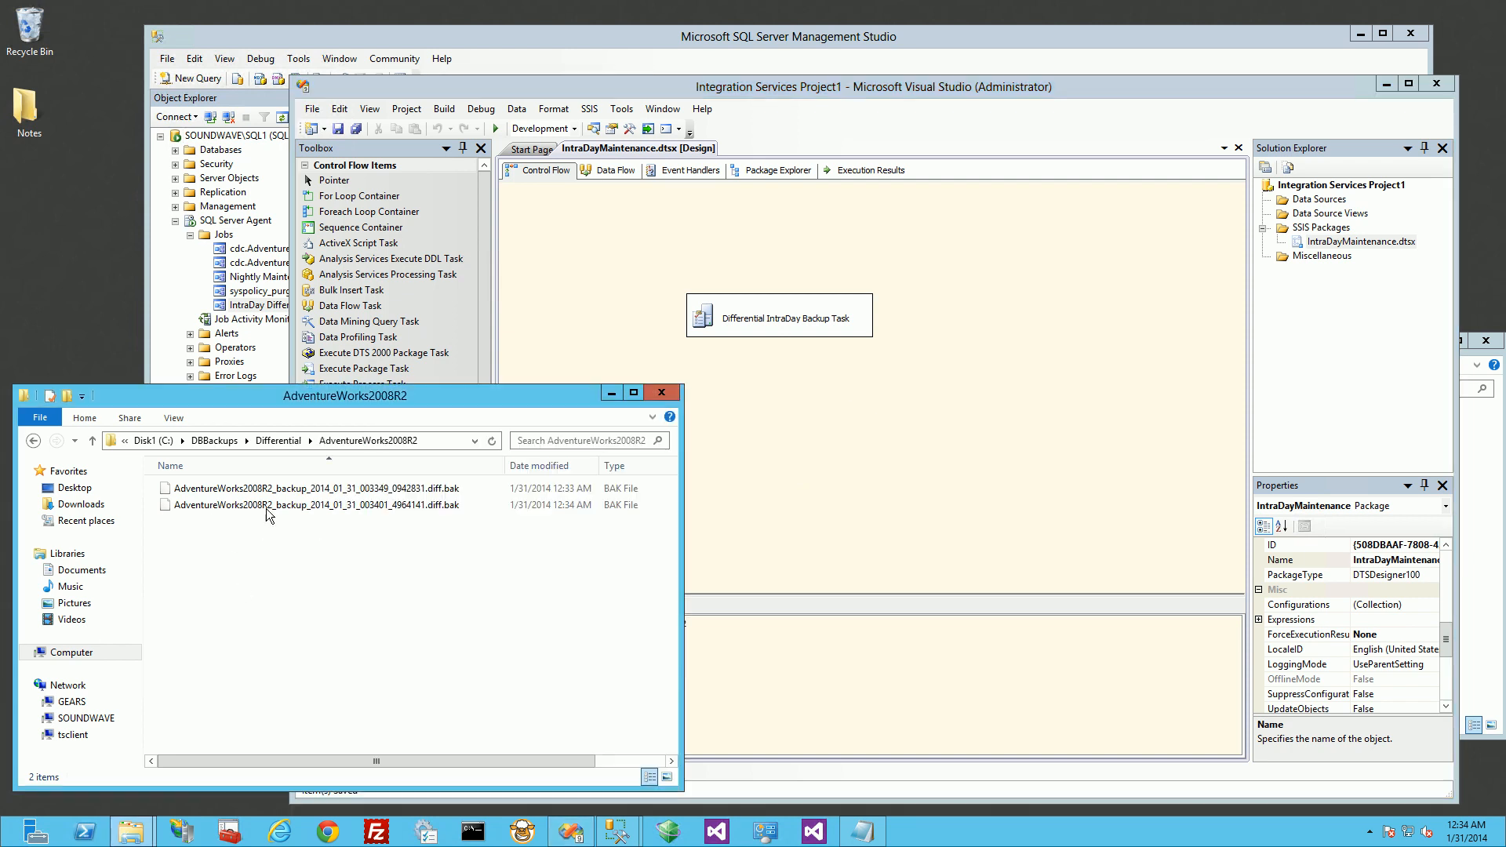
click(814, 450)
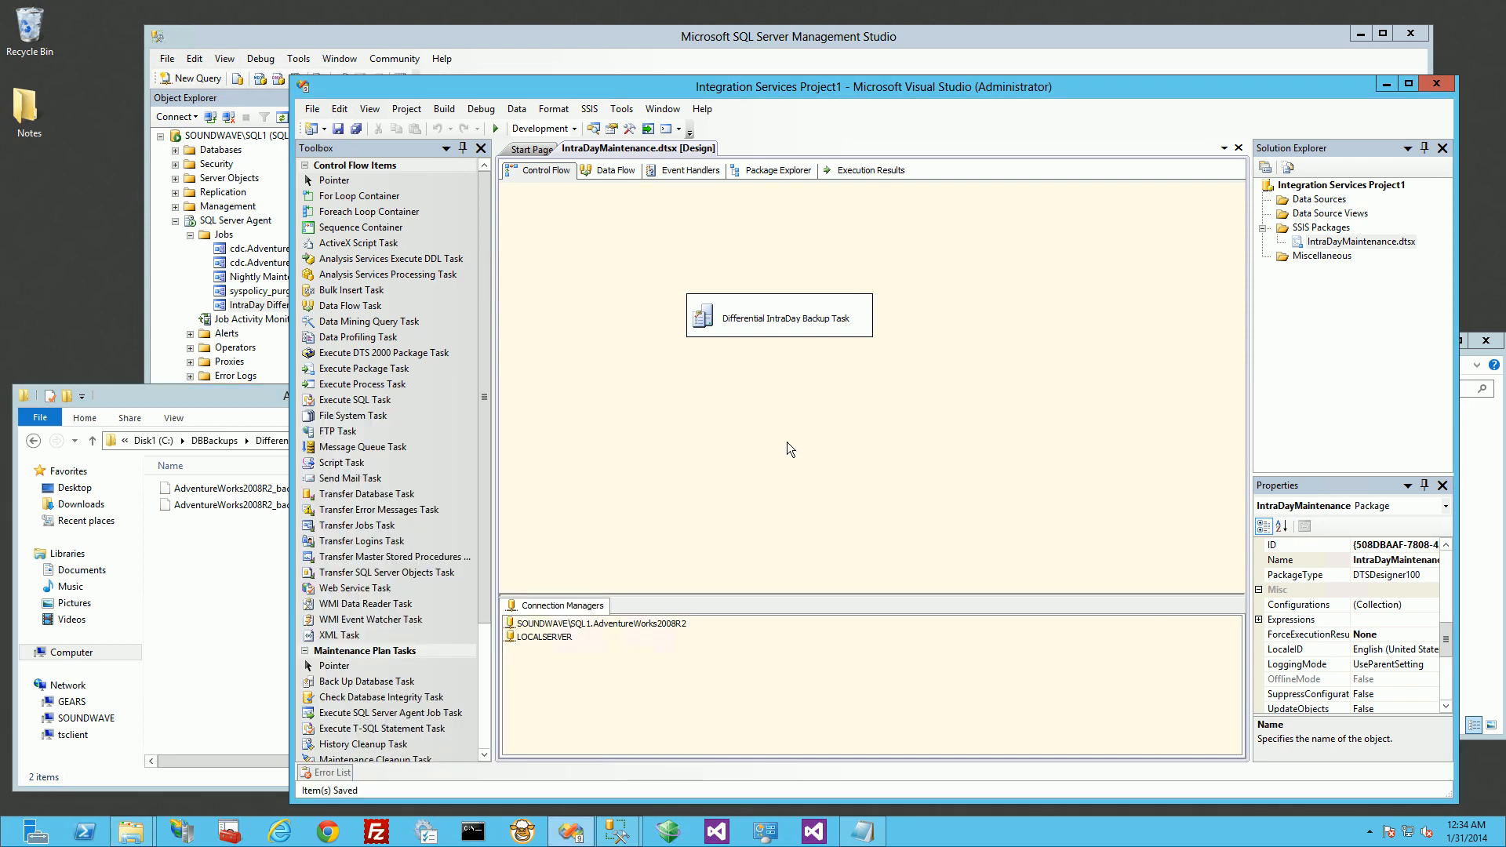
Step: Open the Differential IntraDay Backup Task, review its backup file extension and destination folder, and close the editor without changes
double_click(807, 332)
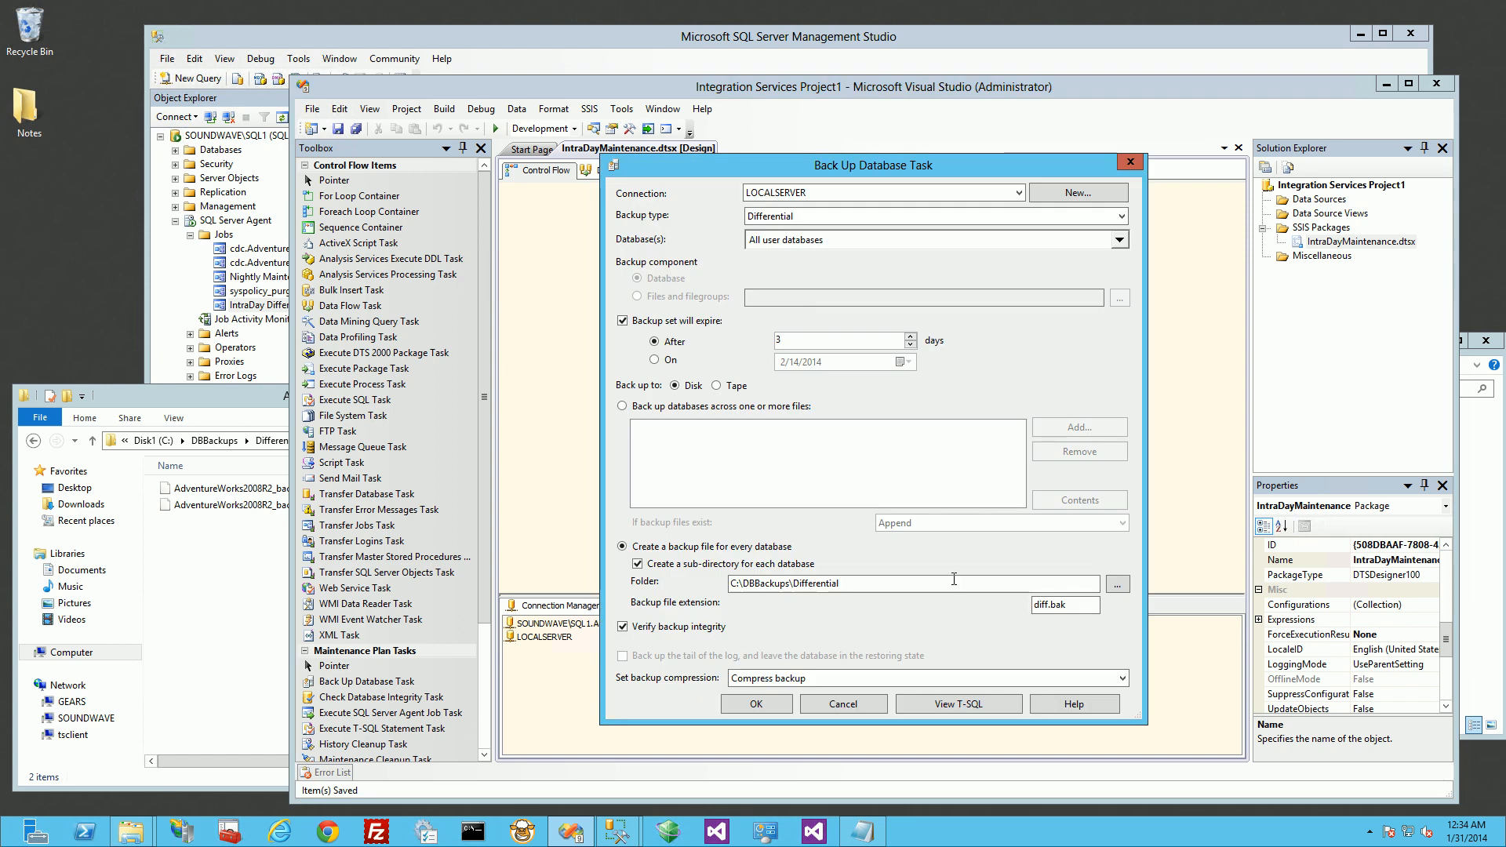
double_click(1070, 606)
click(1077, 607)
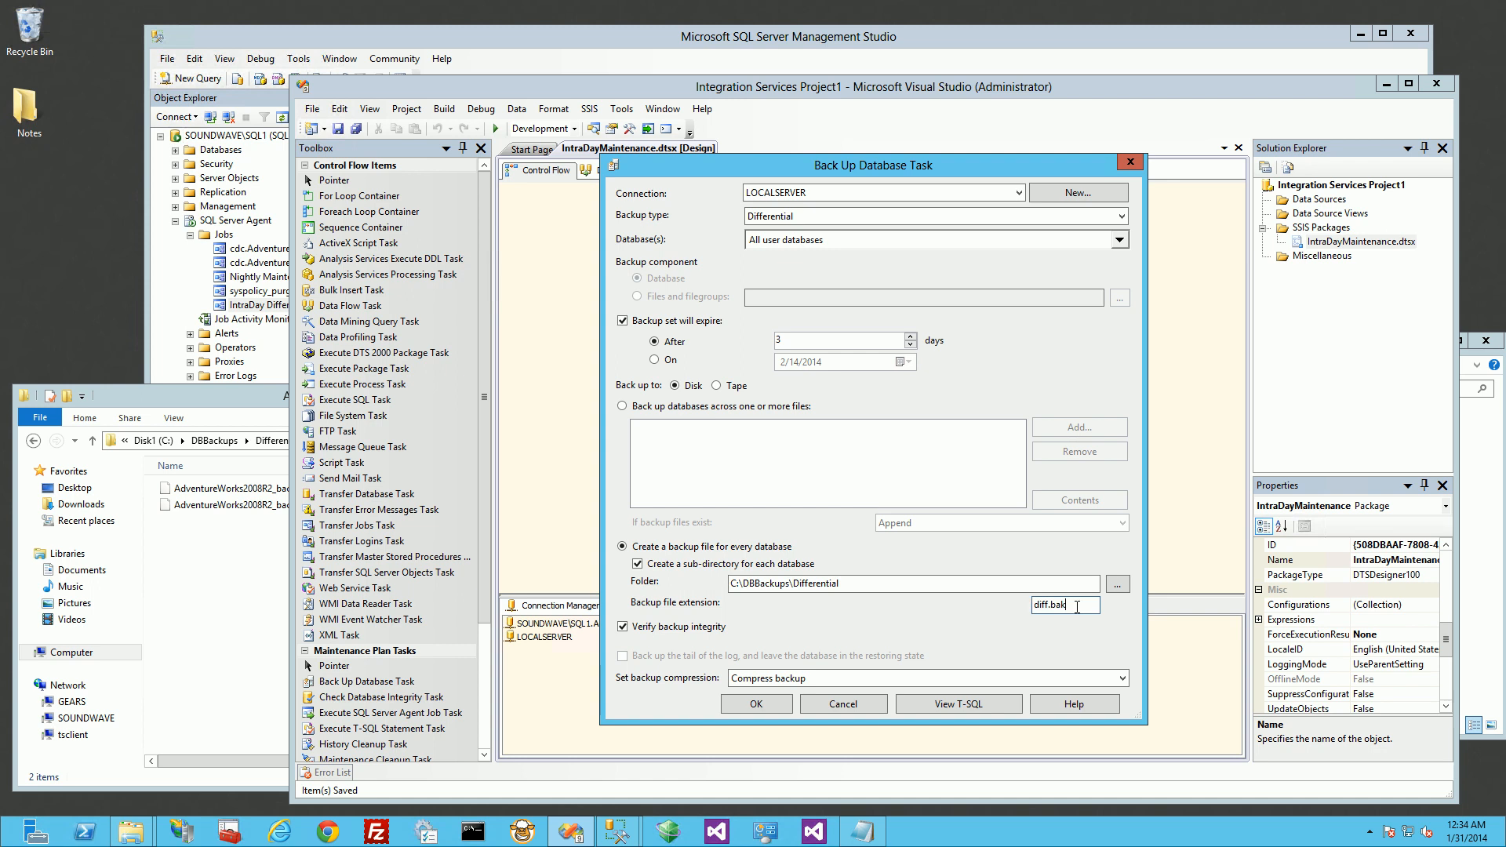
triple_click(855, 585)
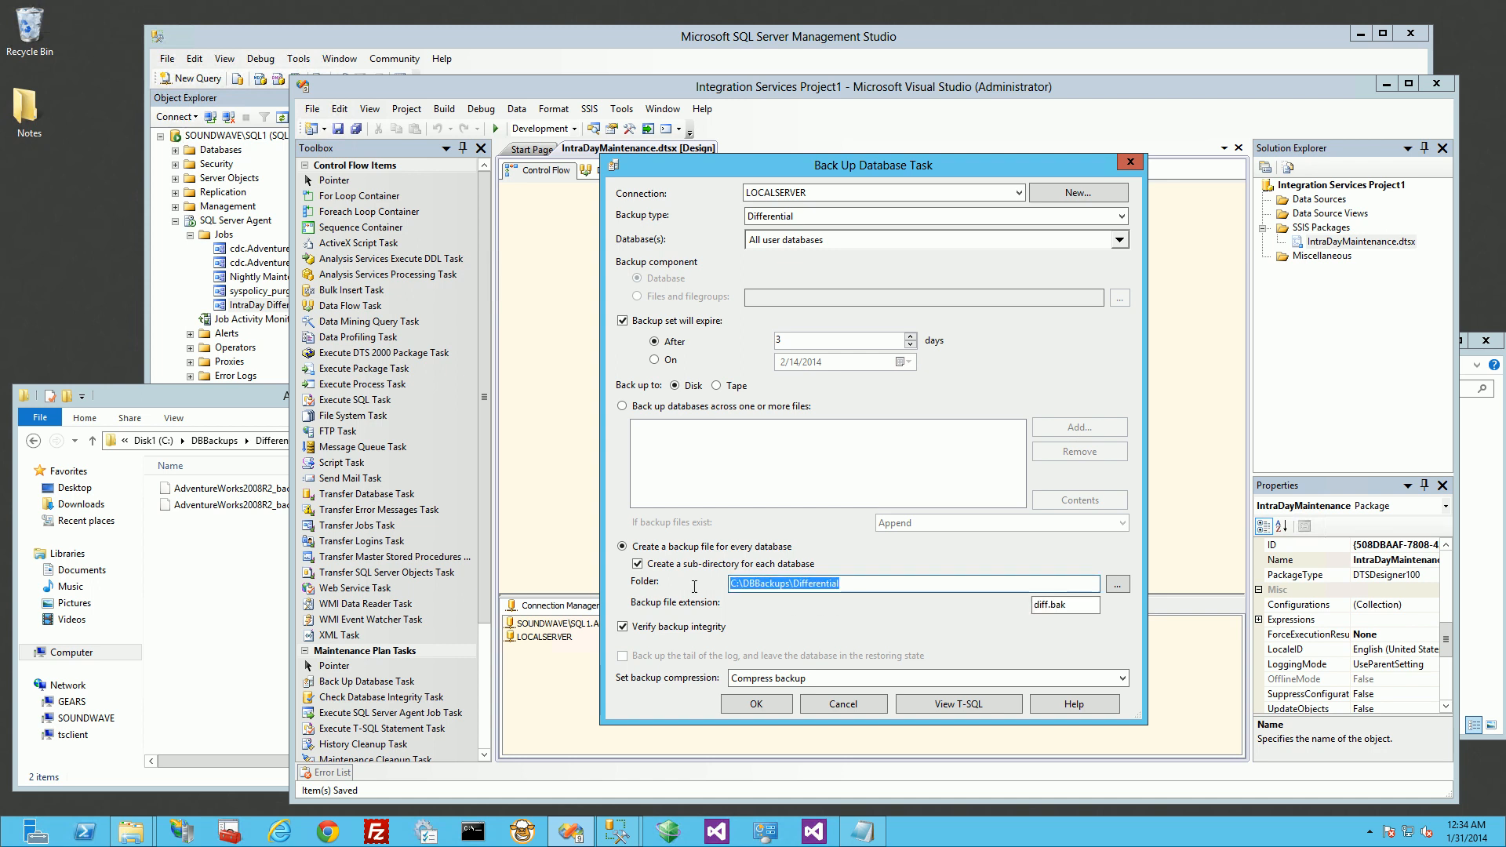
click(1130, 162)
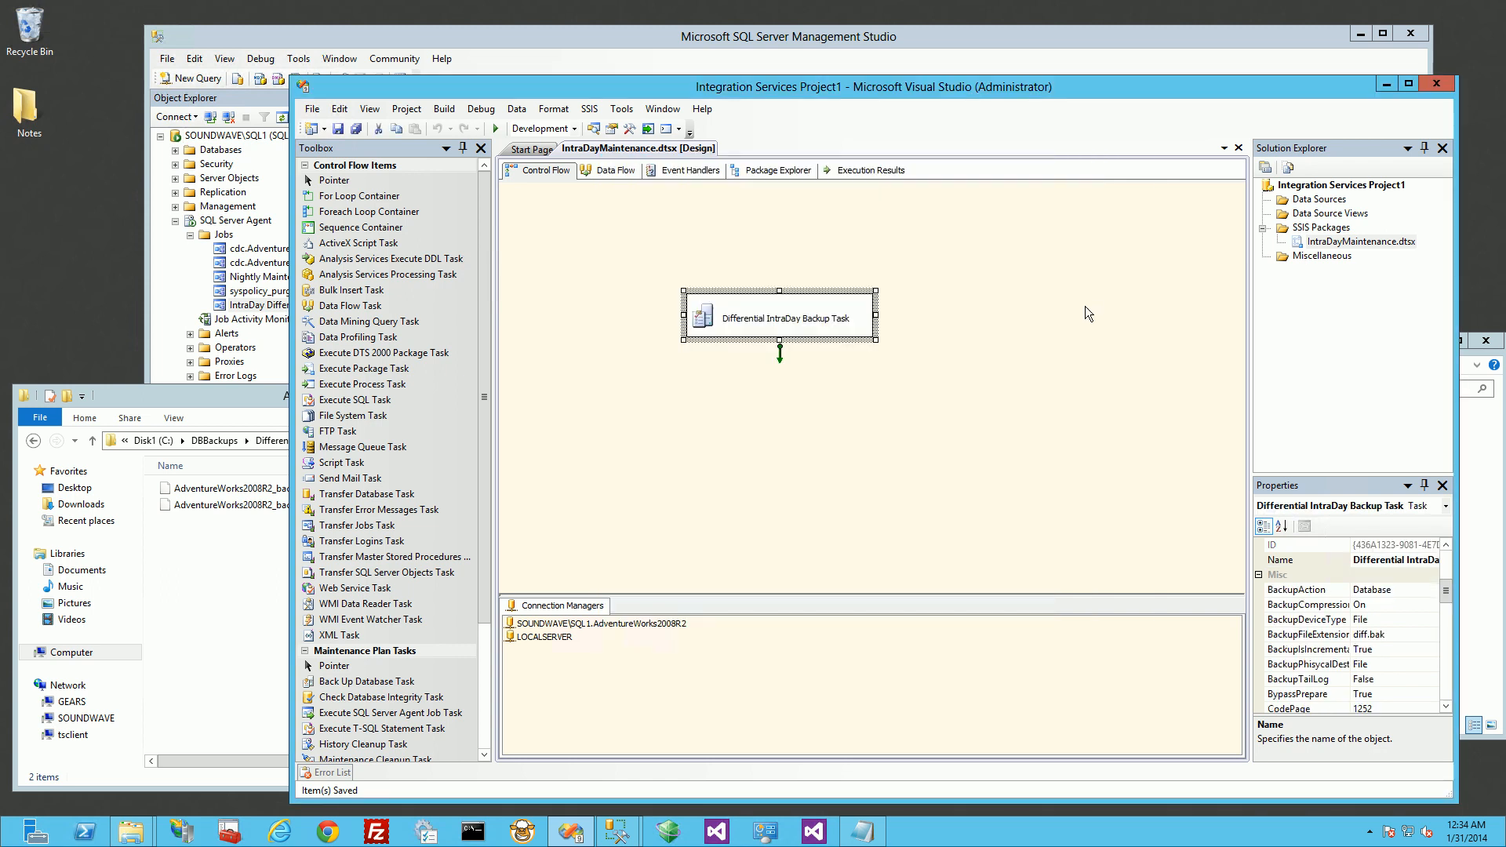
click(1085, 306)
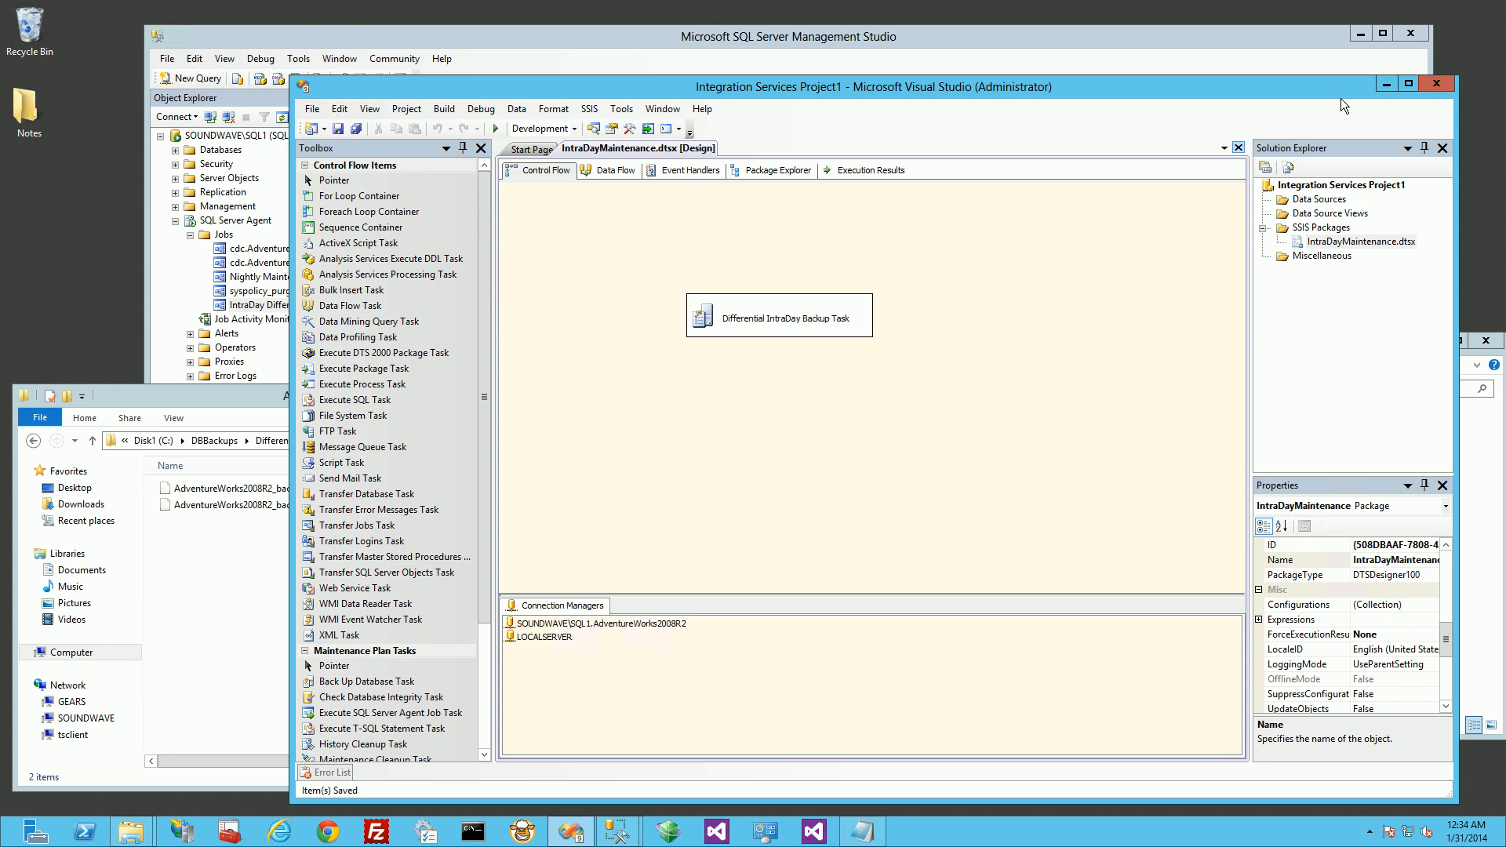
Step: Minimize Visual Studio, dismiss the Start Jobs window, and bring the AdventureWorks2008R2 backup folder to the front
click(1386, 84)
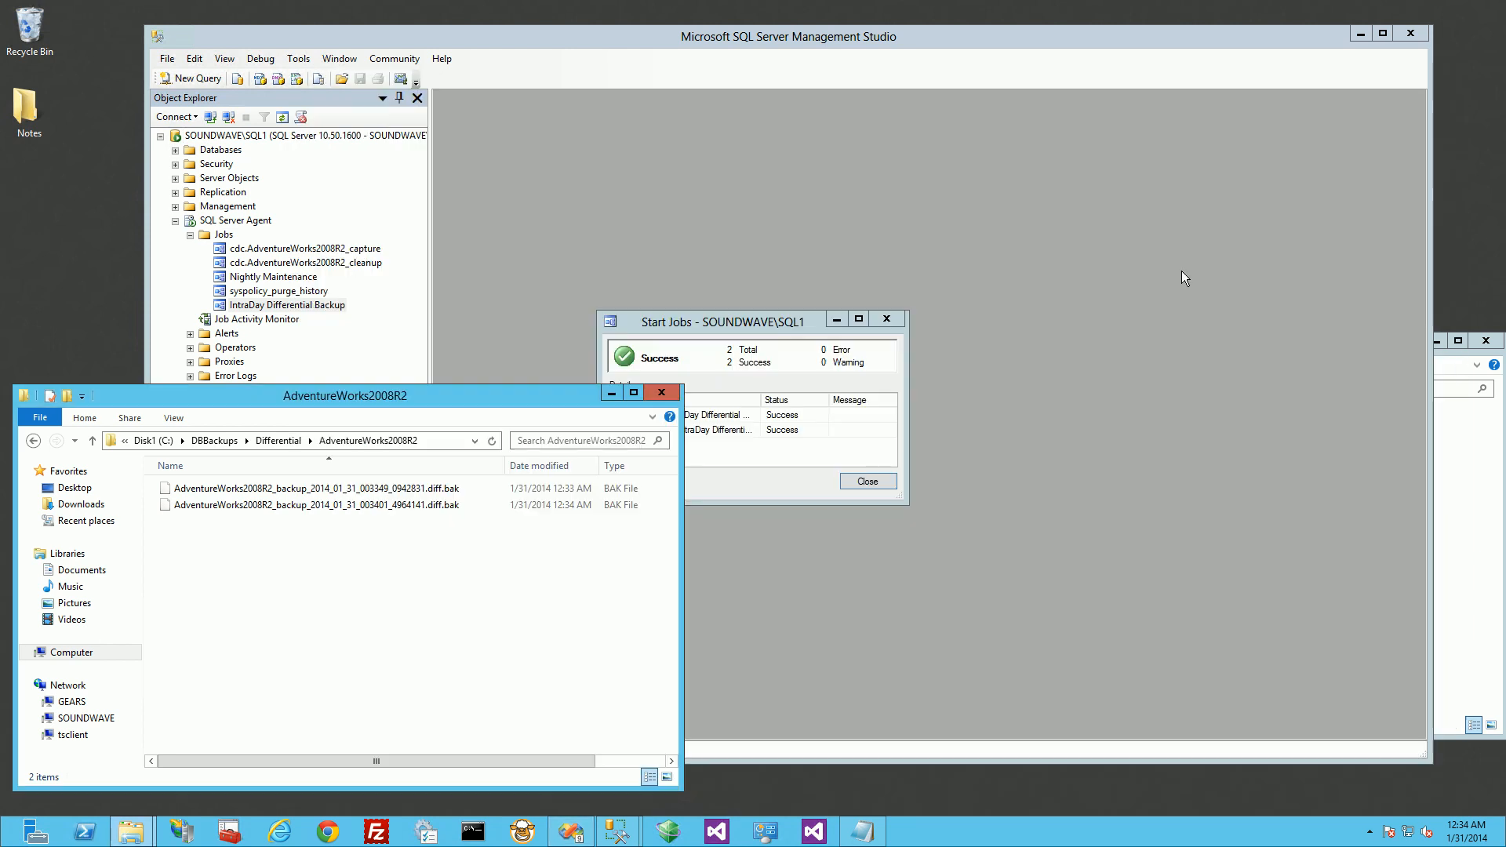
click(887, 320)
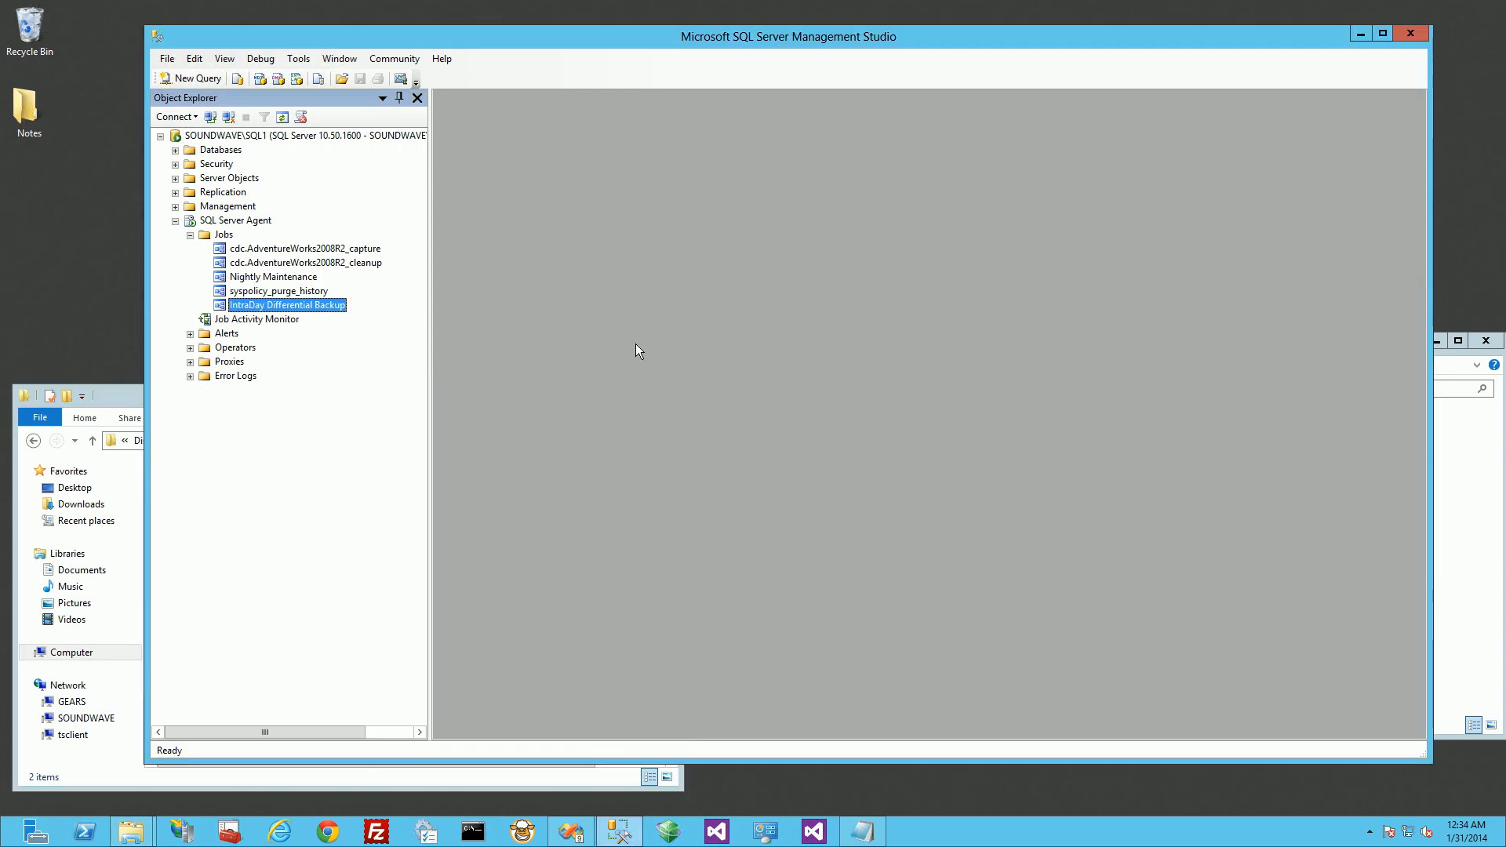
click(130, 394)
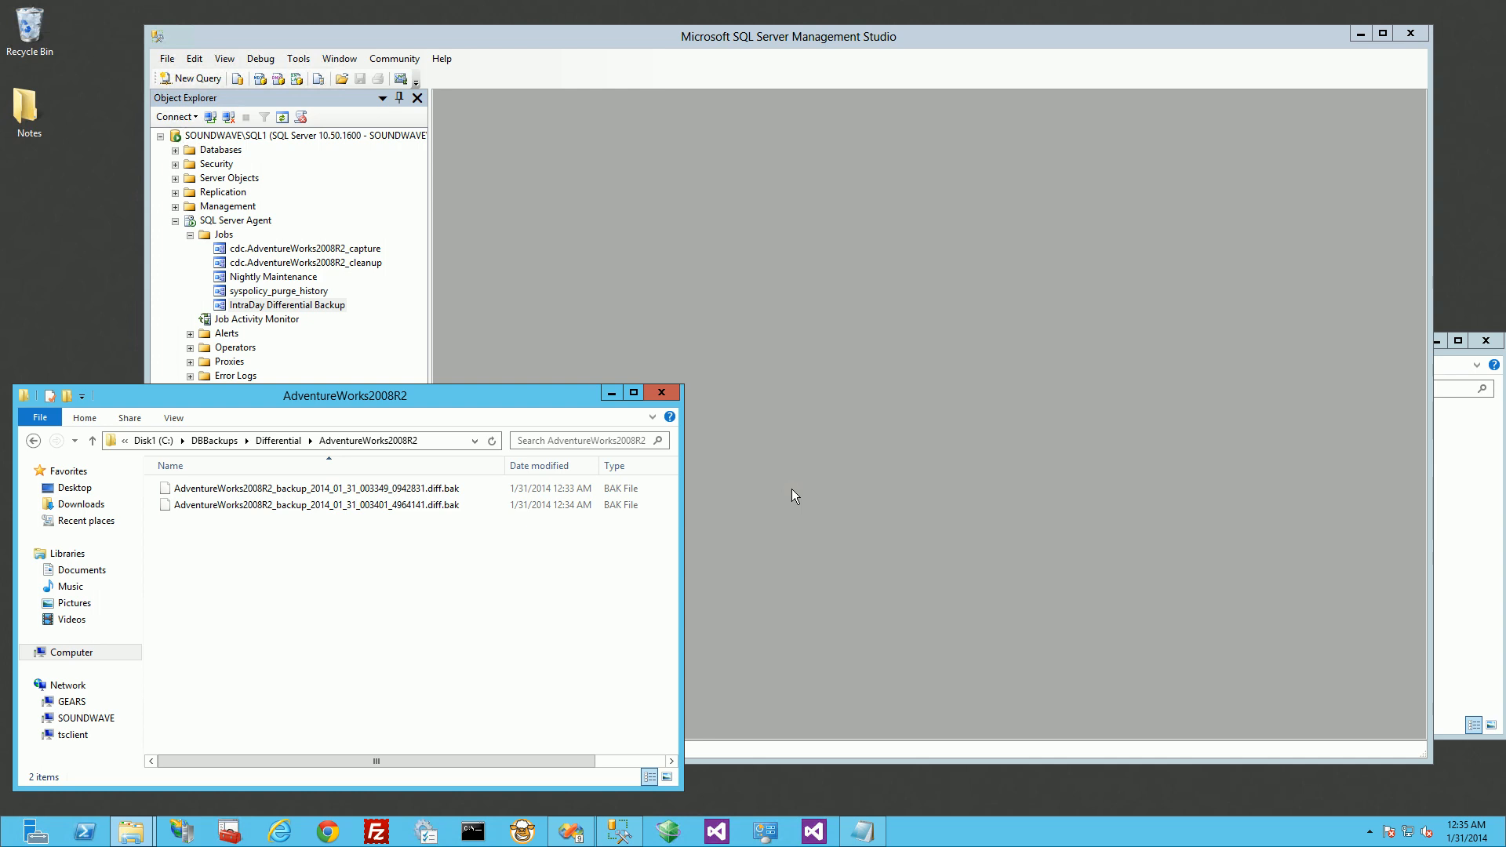
Step: Display the system clock to time the next scheduled run, and select the newest differential backup file in the AdventureWorks2008R2 folder
click(1459, 836)
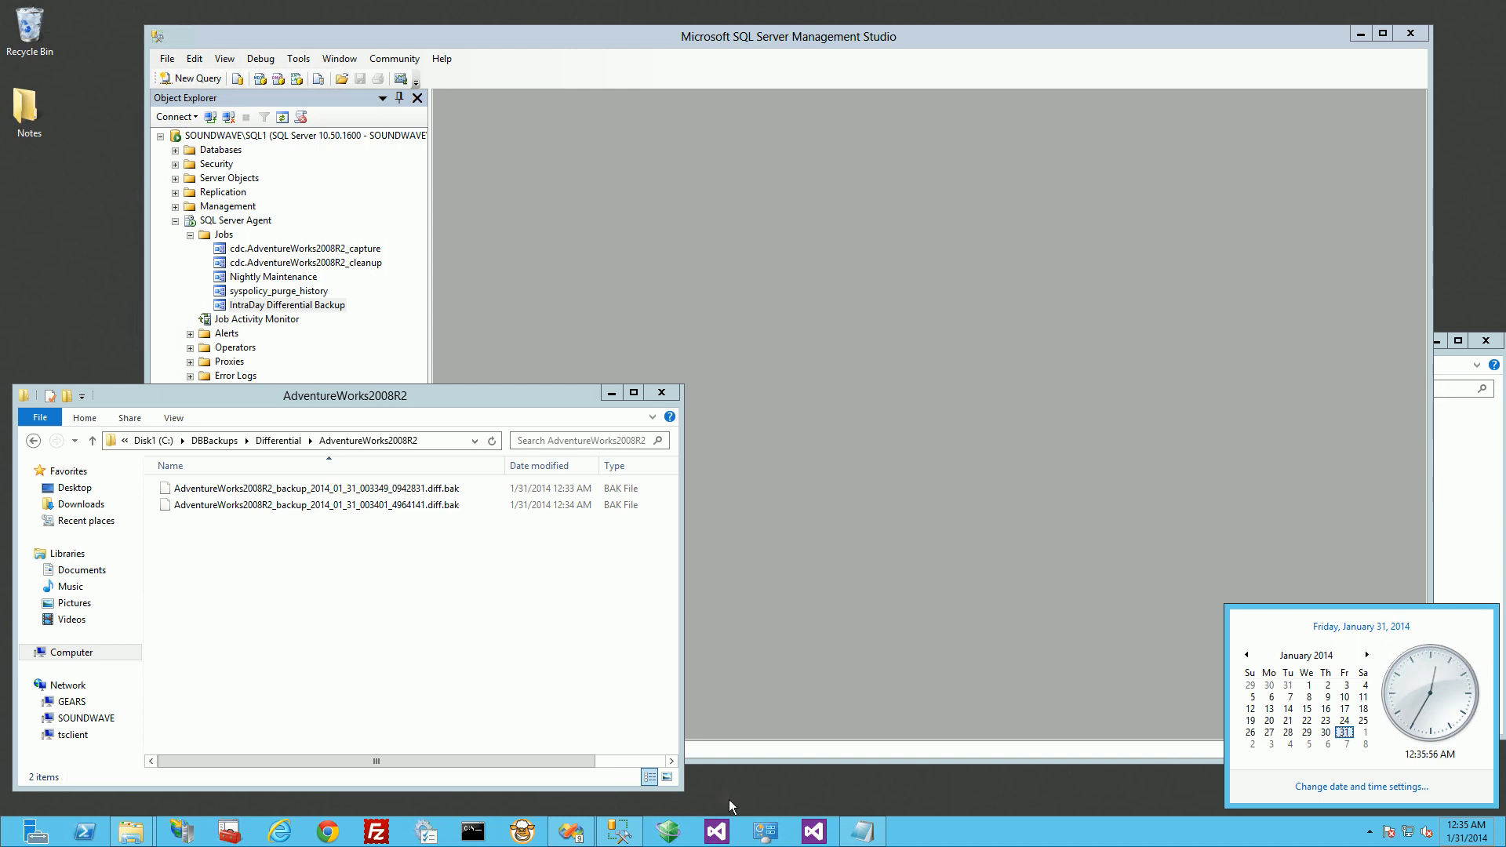
mouse_move(135, 841)
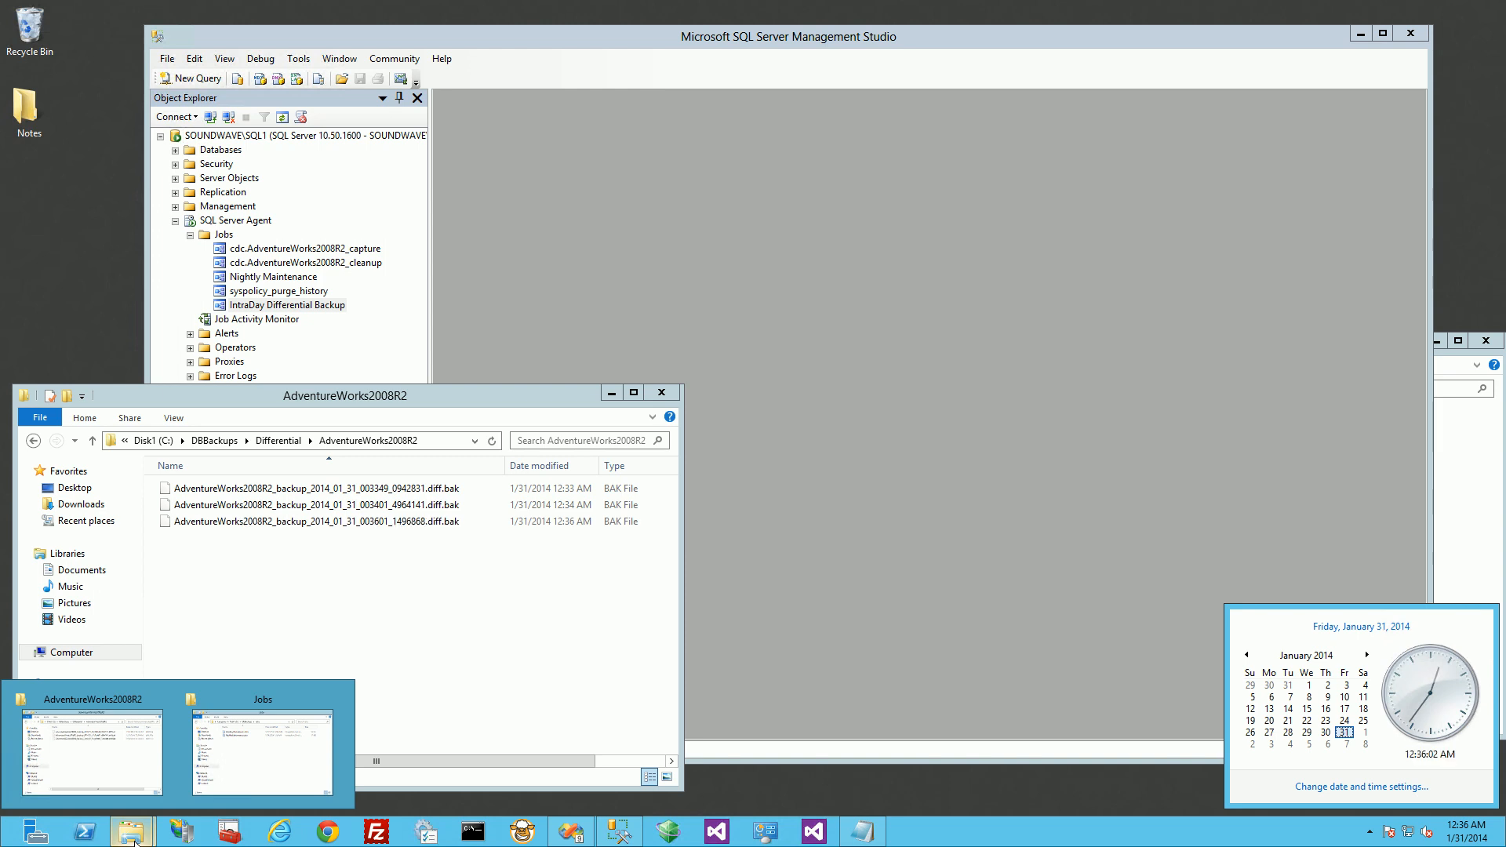
click(421, 569)
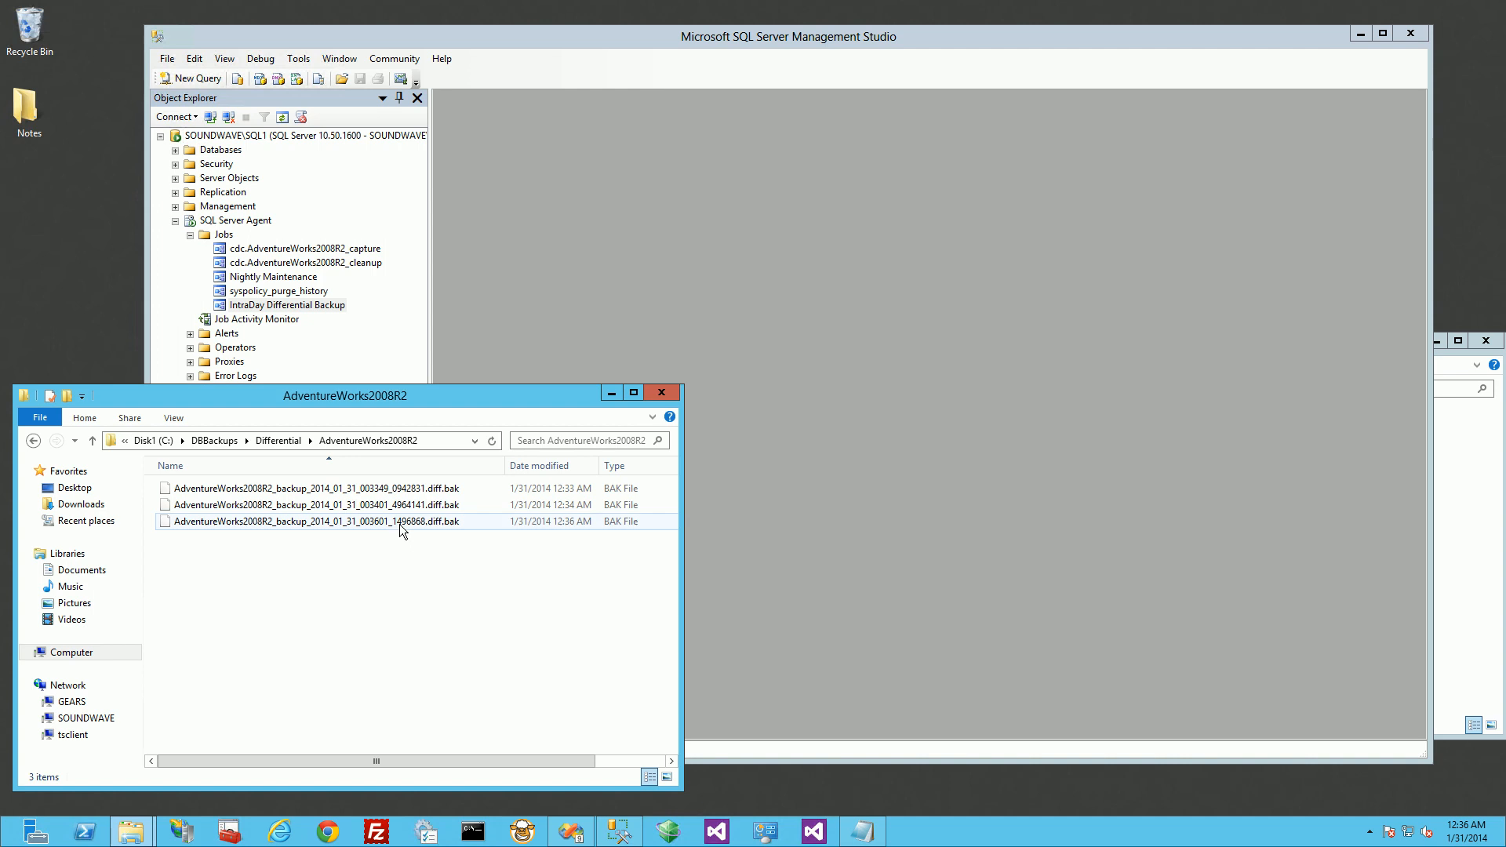
click(399, 524)
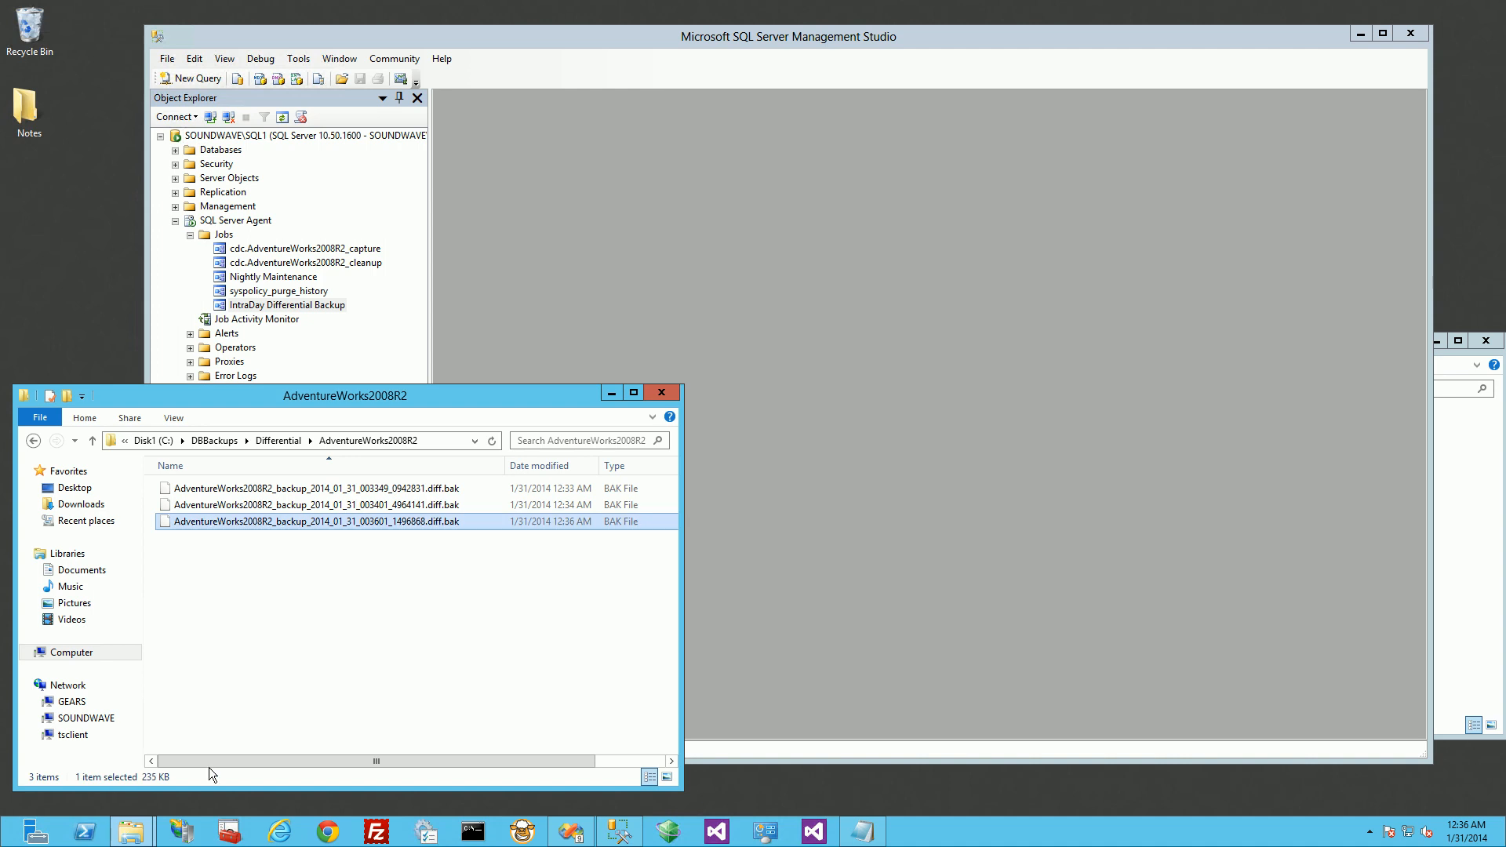
Step: Switch to the Jobs folder window and select the NightlyMaintenance.dtsx package
click(131, 831)
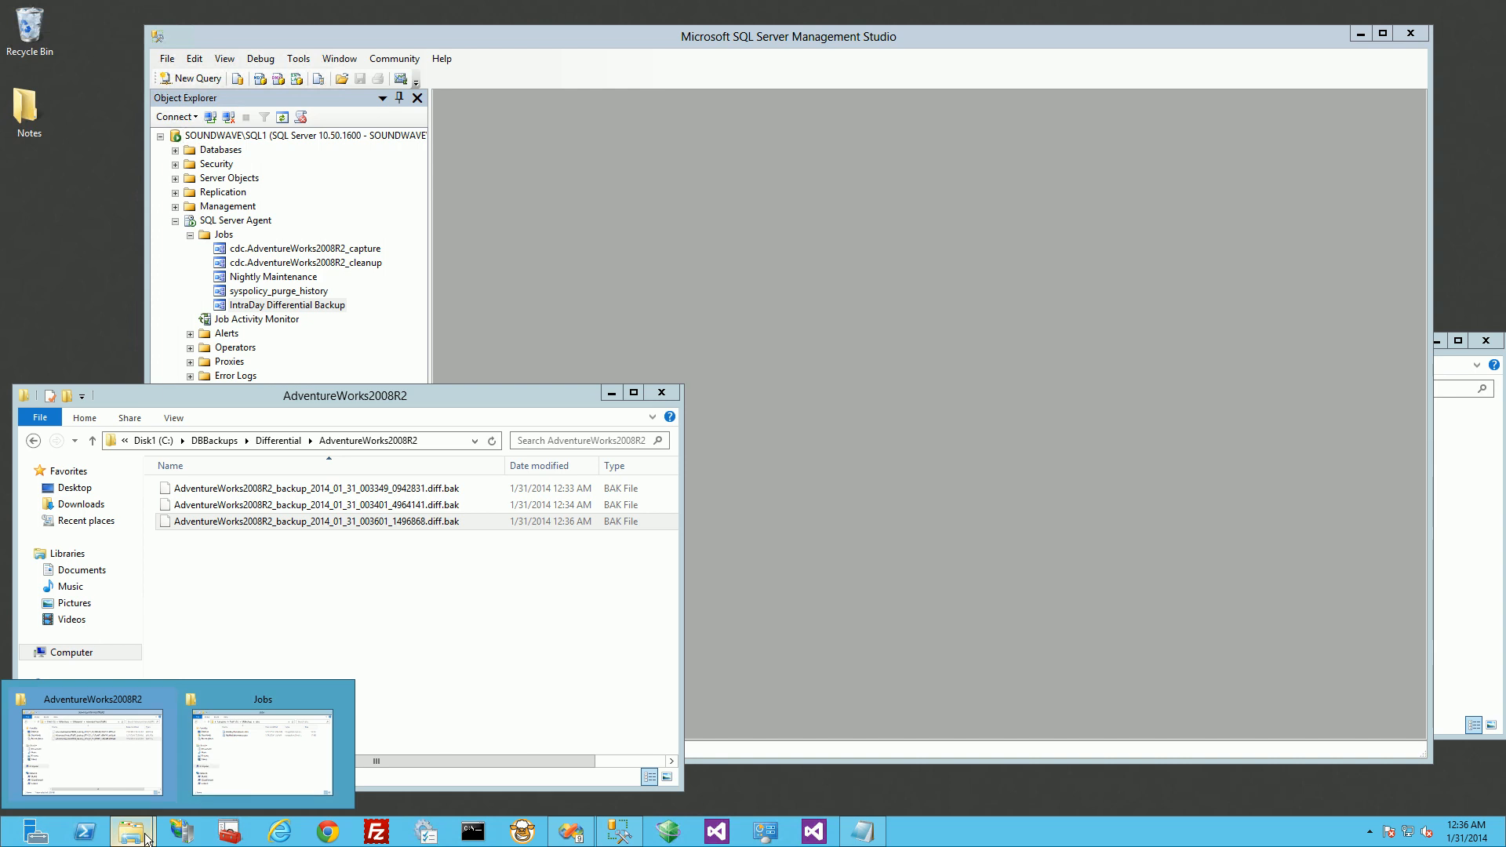
click(227, 779)
click(1025, 455)
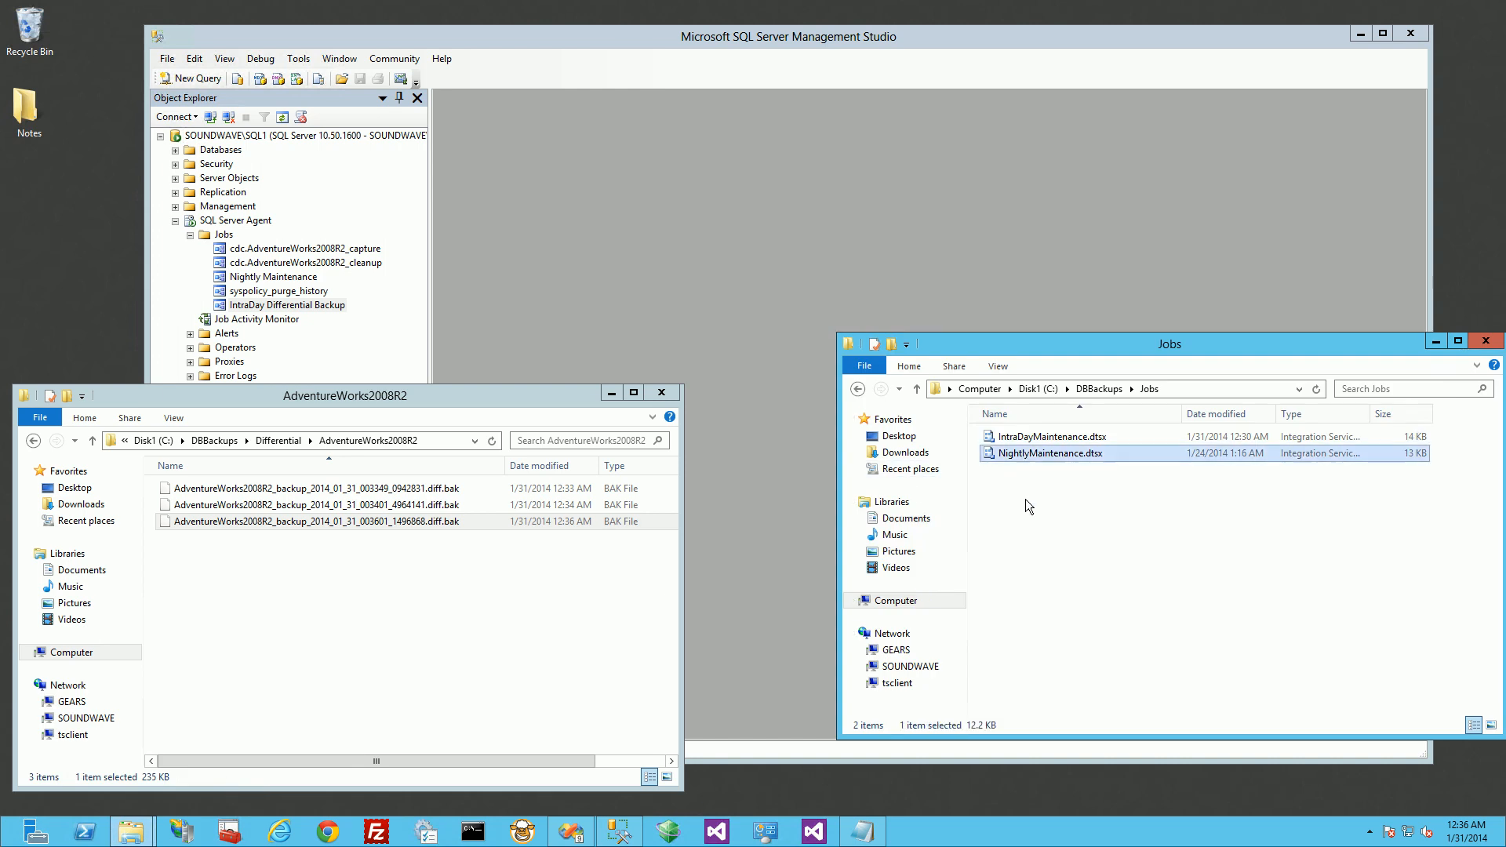